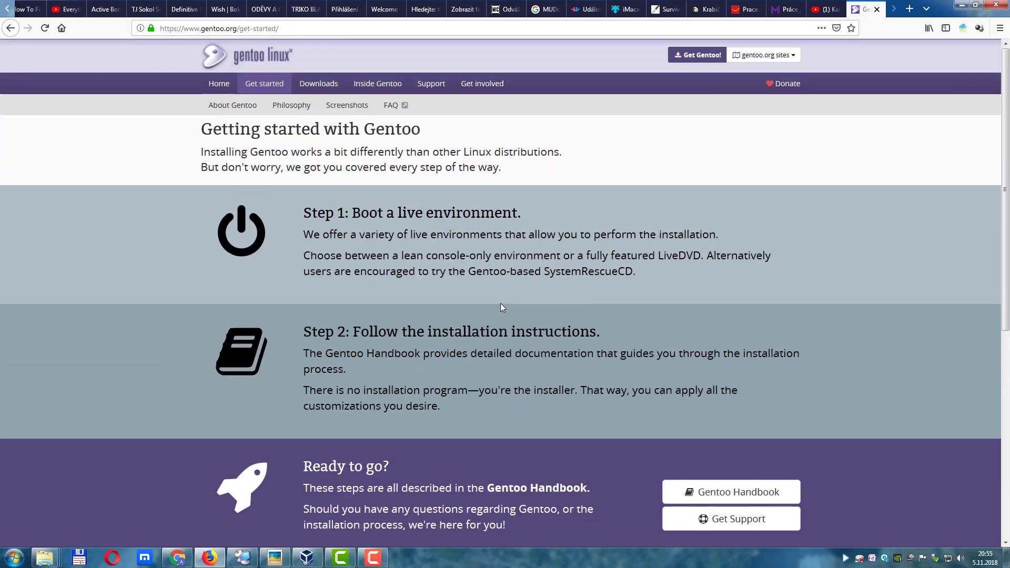
Look through the Gentoo site's Downloads, Inside Gentoo and Get started sections and return to the home page.
left_click(331, 89)
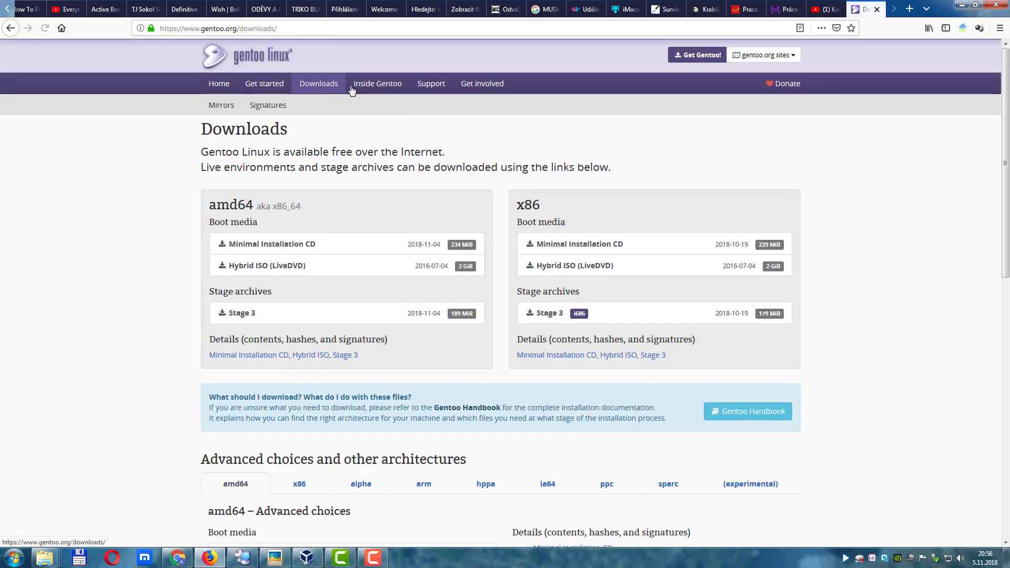
left_click(368, 86)
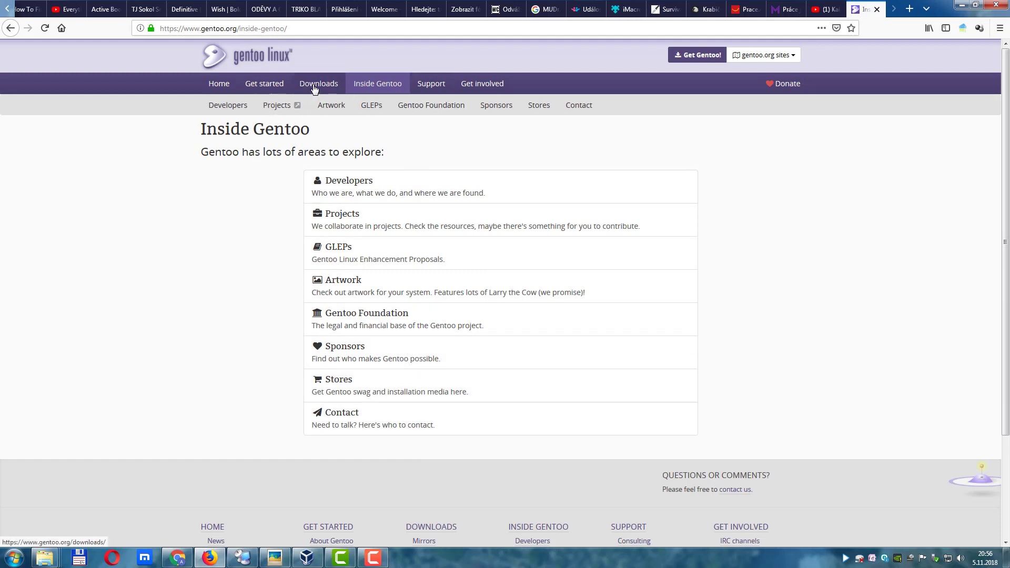
left_click(262, 90)
left_click(221, 84)
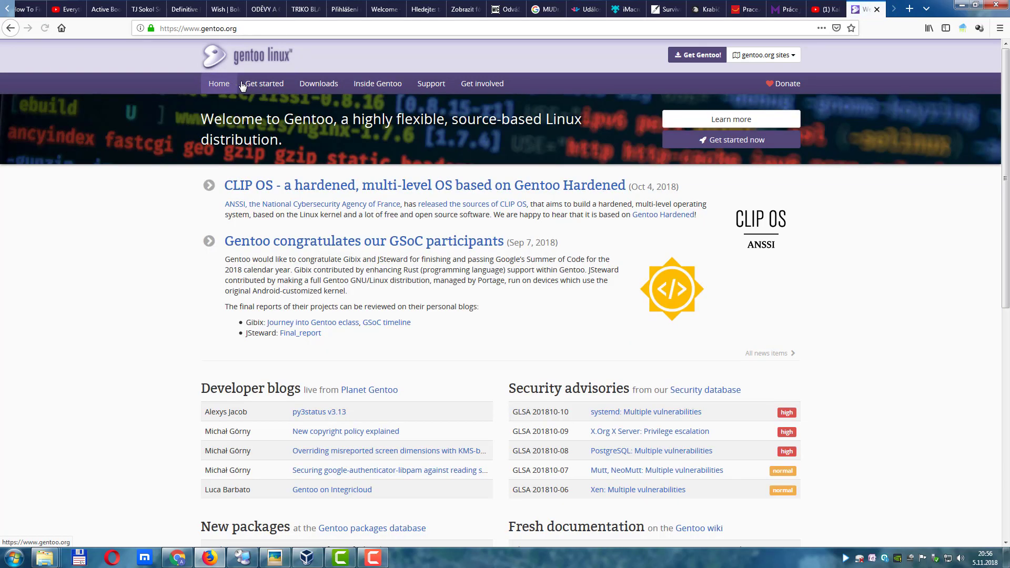
Open the Get started section's Screenshots page and look over the example Gentoo desktops.
left_click(264, 89)
left_click(349, 106)
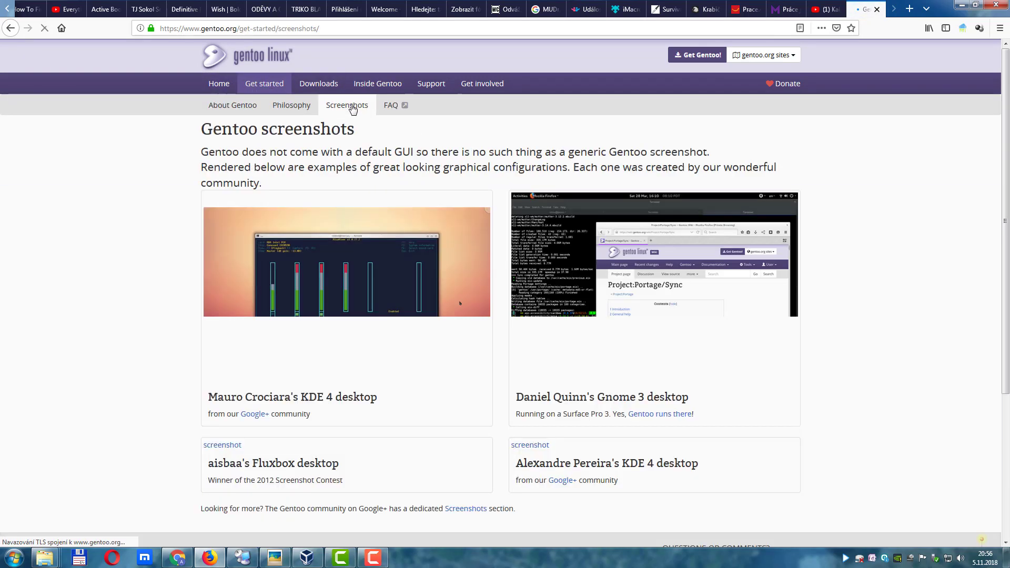
scroll(655, 318, "down", 1)
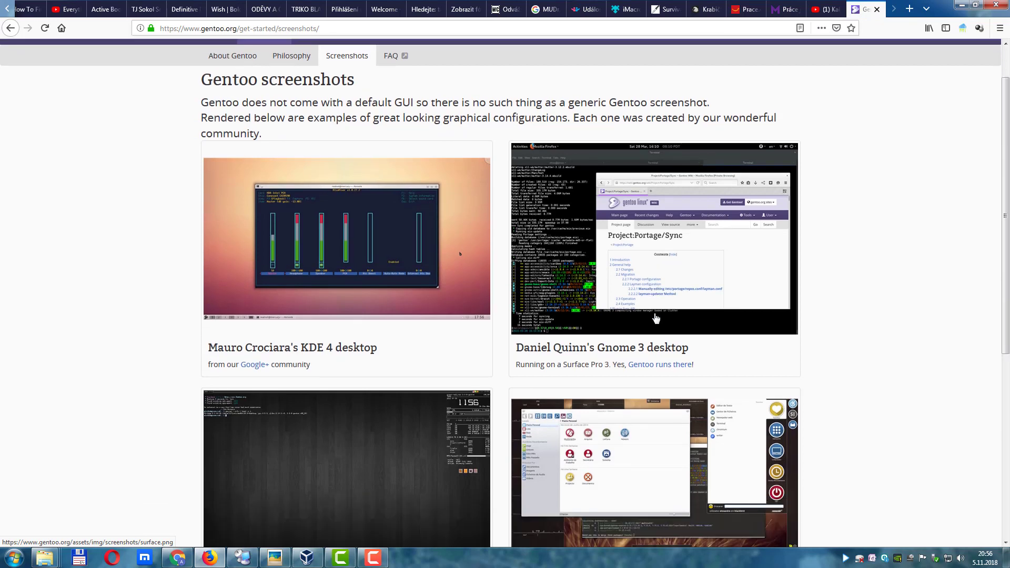
scroll(655, 318, "down", 5)
scroll(654, 313, "up", 6)
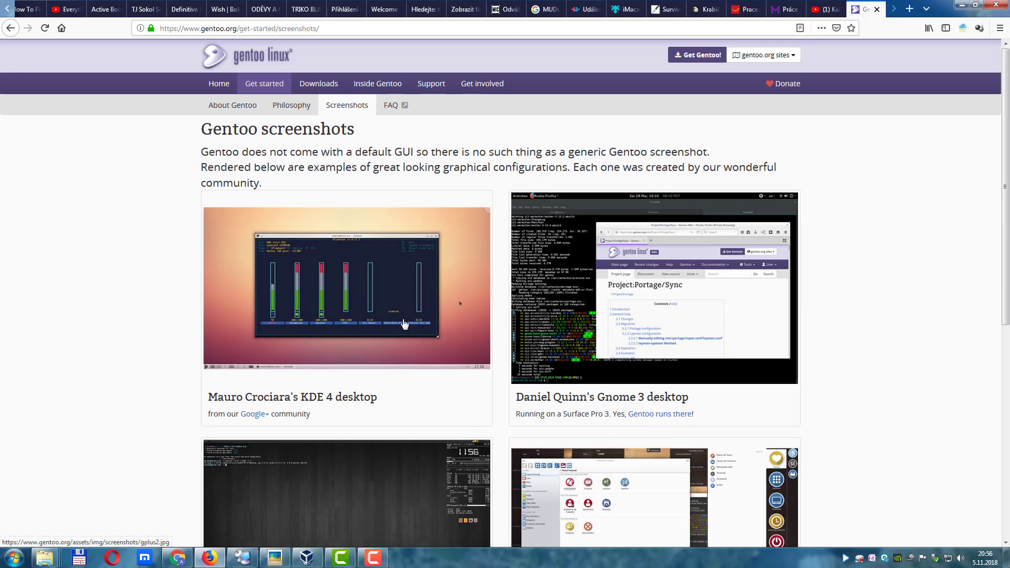
View the first KDE 4 desktop and the Gnome 3 desktop screenshots at full size, returning to the gallery after each.
left_click(404, 324)
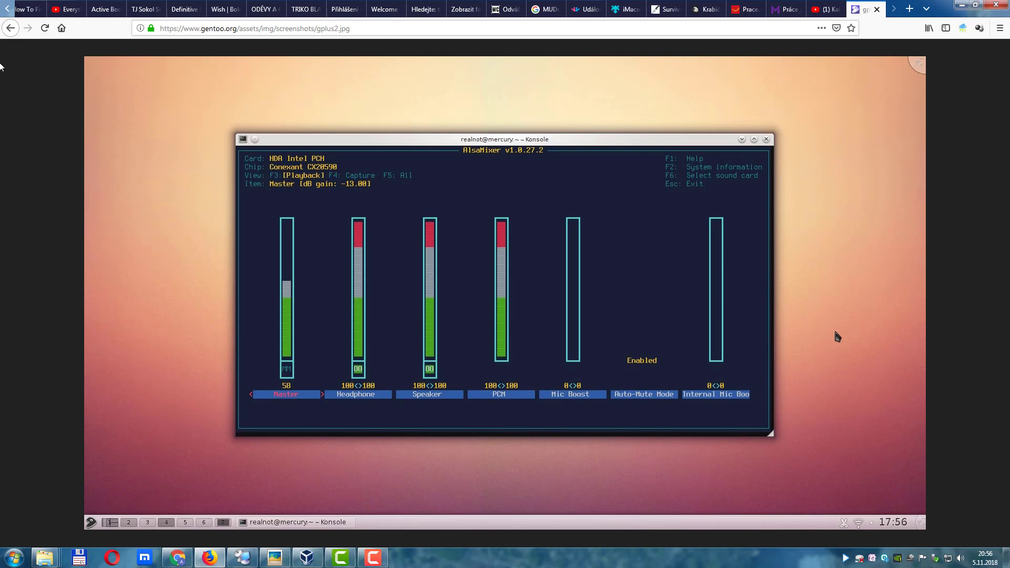
left_click(8, 29)
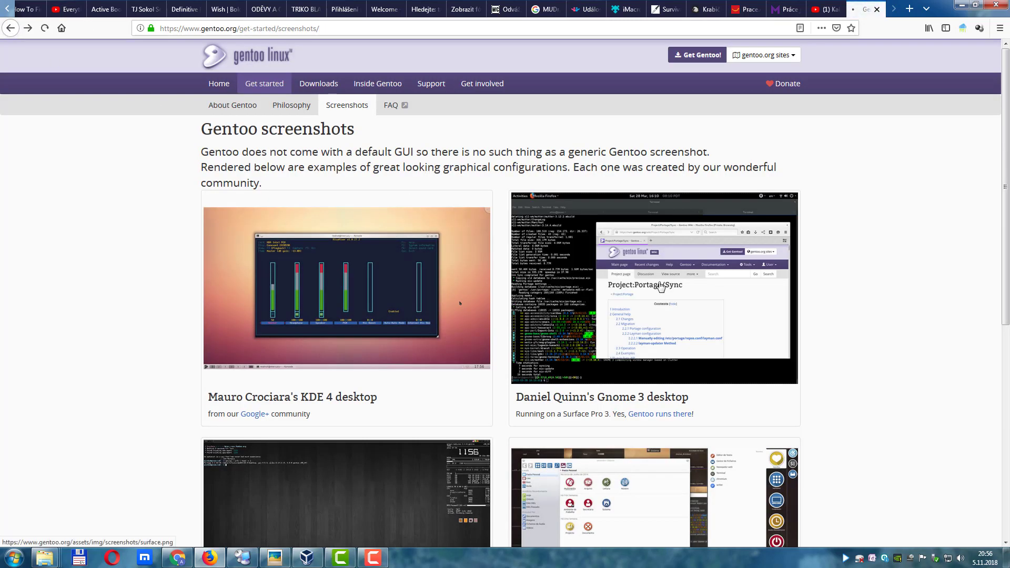
left_click(658, 283)
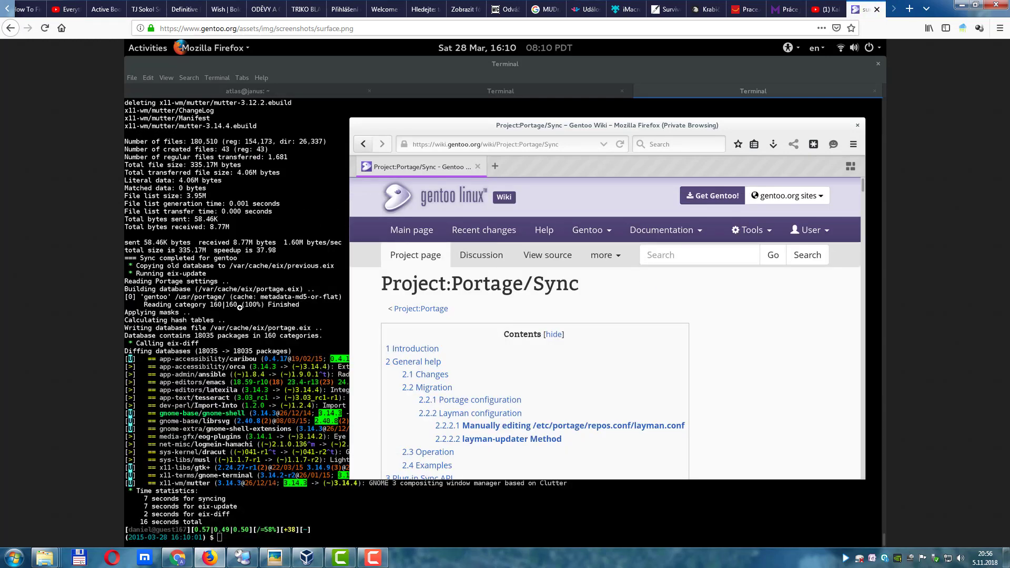
left_click(10, 29)
View the Fluxbox desktop and the second KDE 4 desktop screenshots at full size, returning to the gallery after each.
scroll(378, 342, "down", 3)
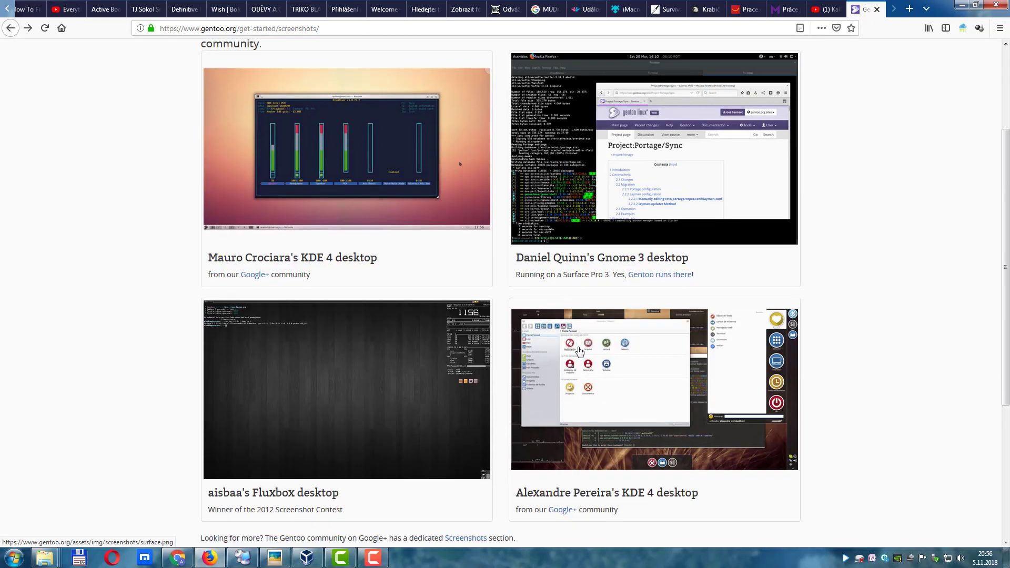
left_click(380, 343)
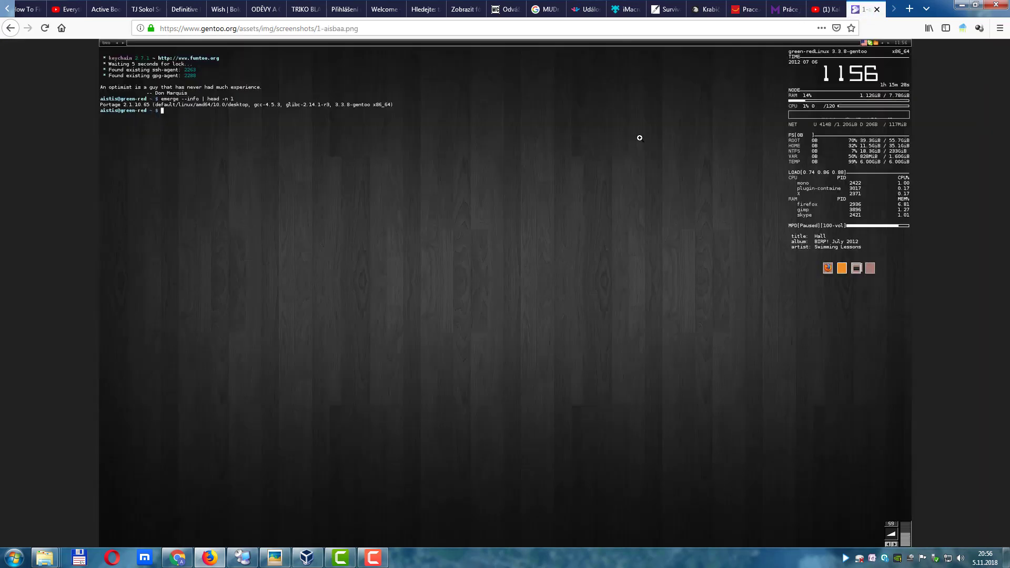
left_click(11, 28)
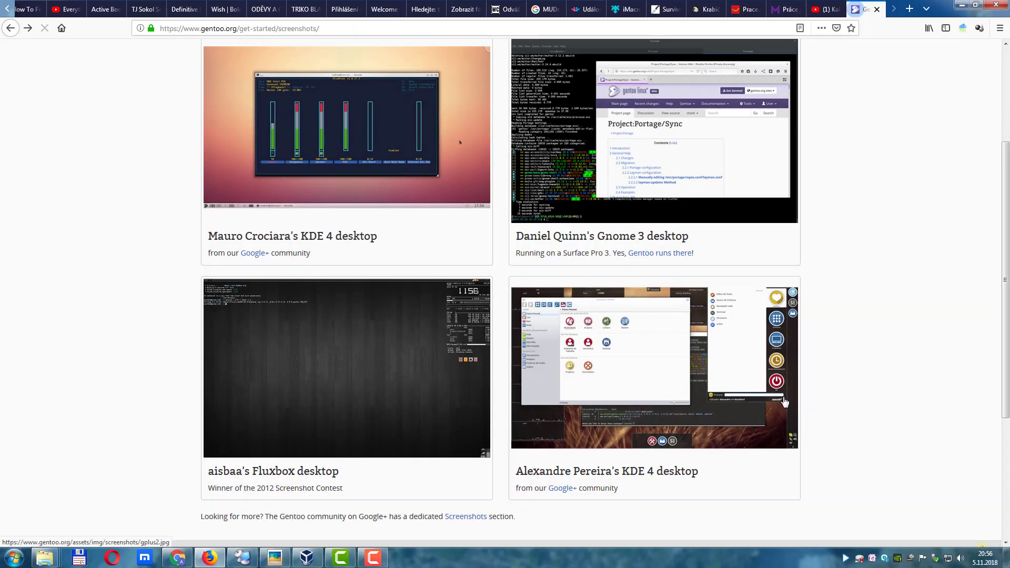
left_click(660, 383)
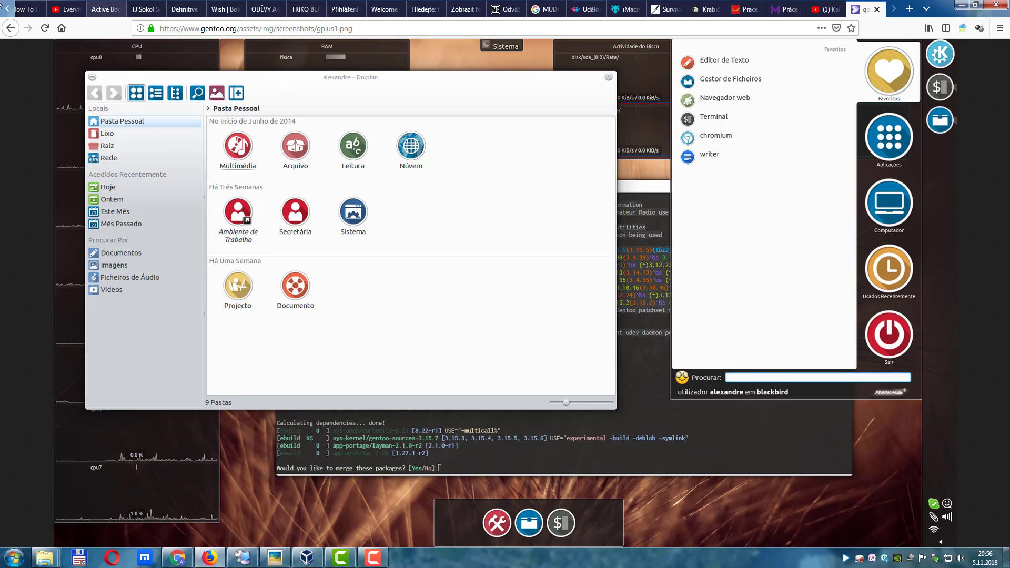
left_click(9, 28)
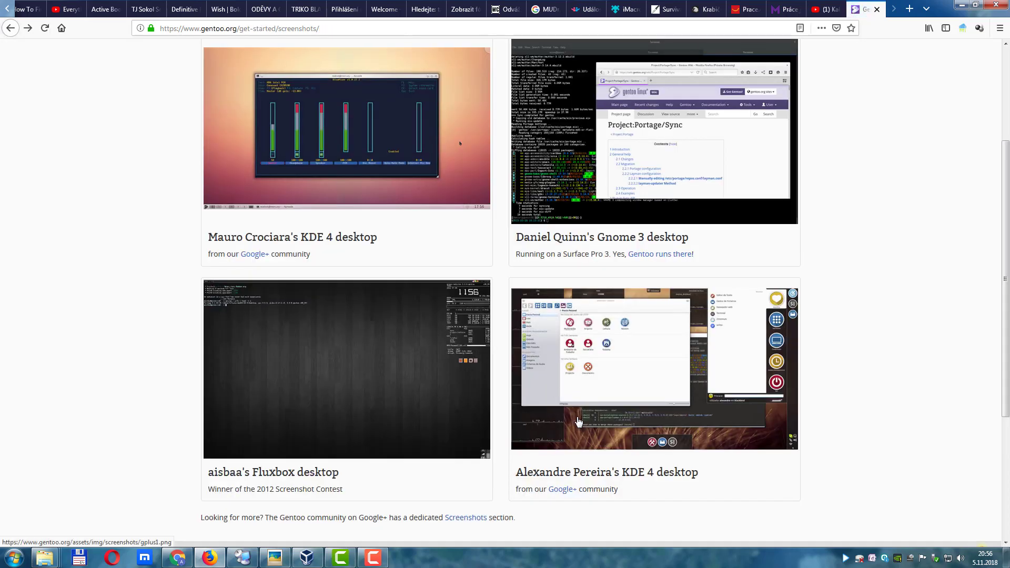
Open the Gentoo Downloads page and examine the arm stage archives under Advanced choices and other architectures.
scroll(577, 419, "up", 5)
left_click(315, 85)
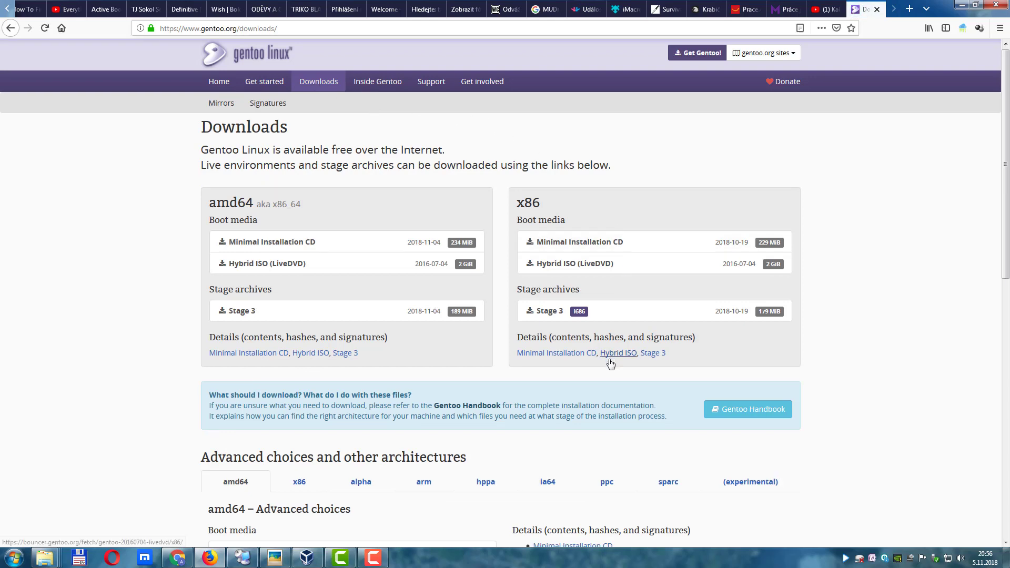
scroll(607, 363, "down", 4)
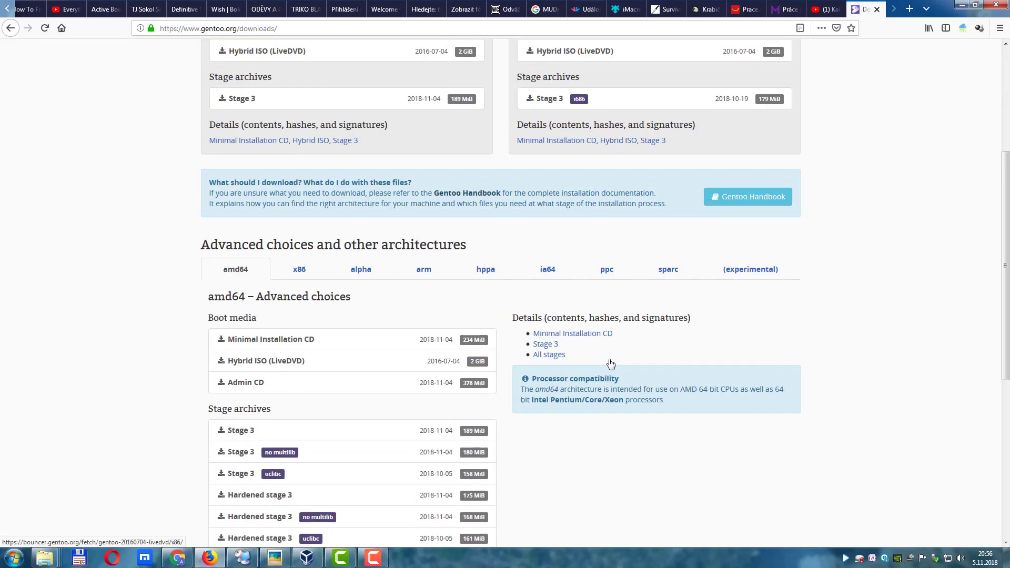
left_click(422, 272)
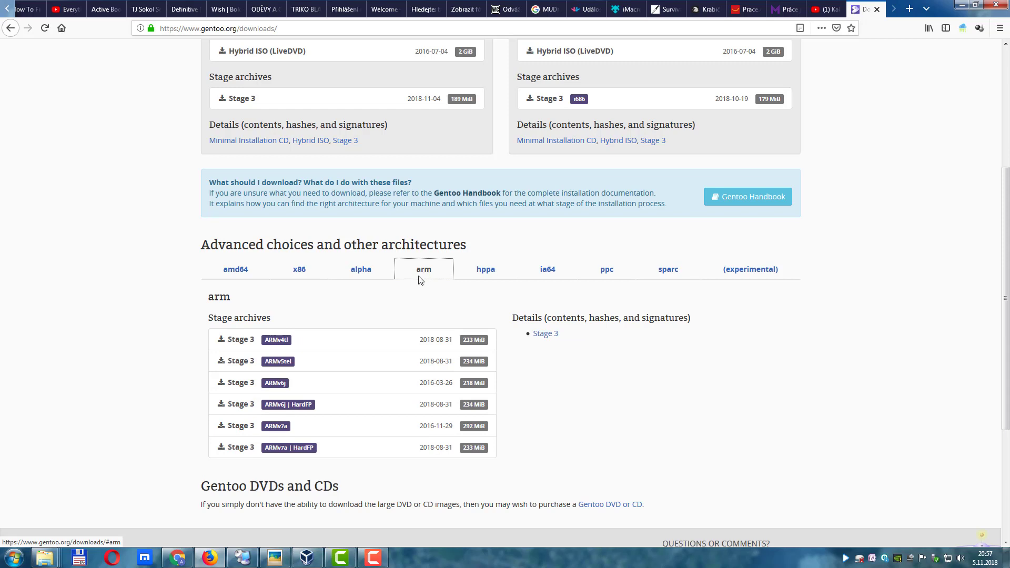
scroll(415, 295, "down", 1)
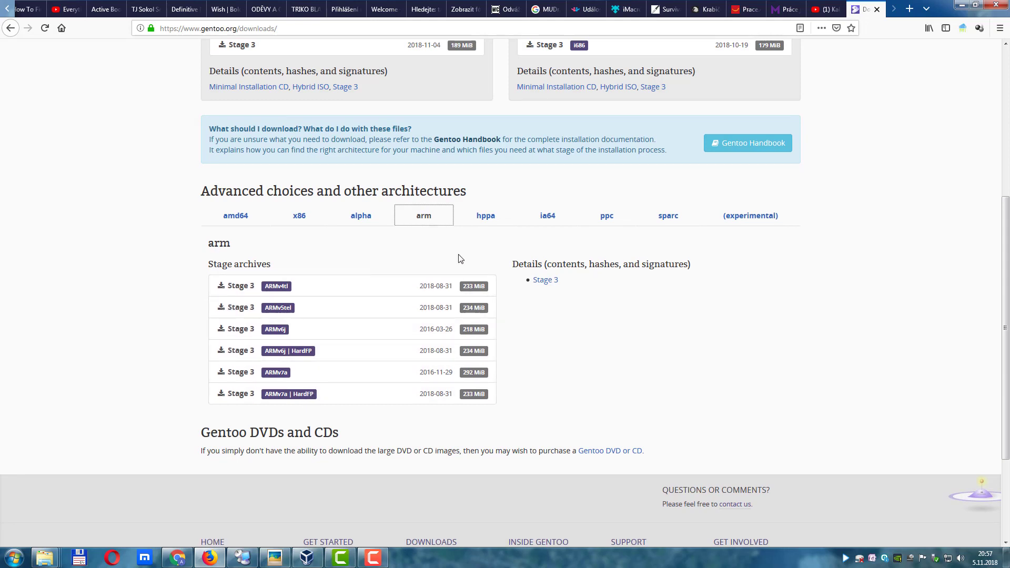
Review the downloads offered for the experimental, sparc, ppc, ia64, hppa, arm and alpha architectures.
left_click(760, 218)
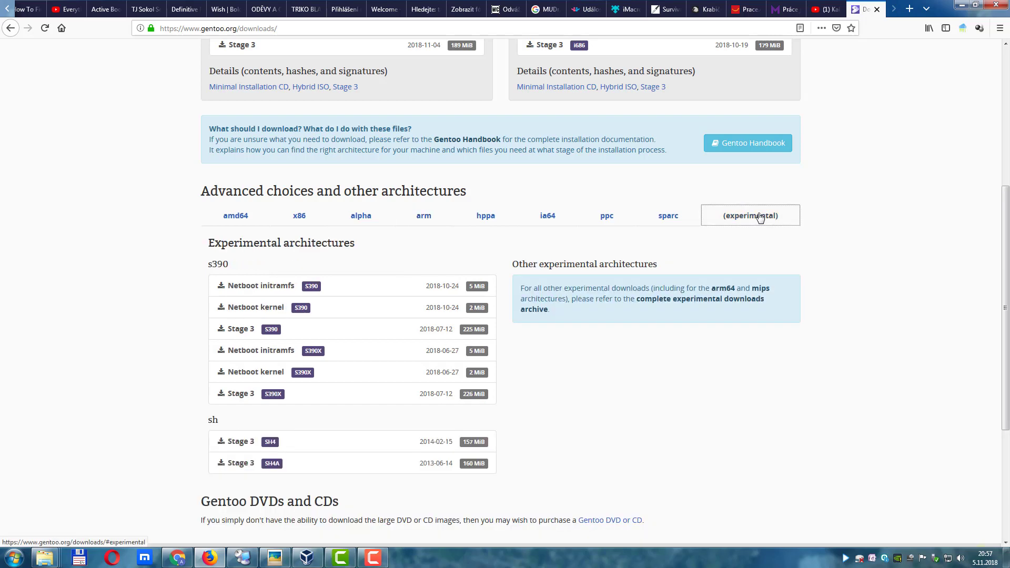
left_click(681, 223)
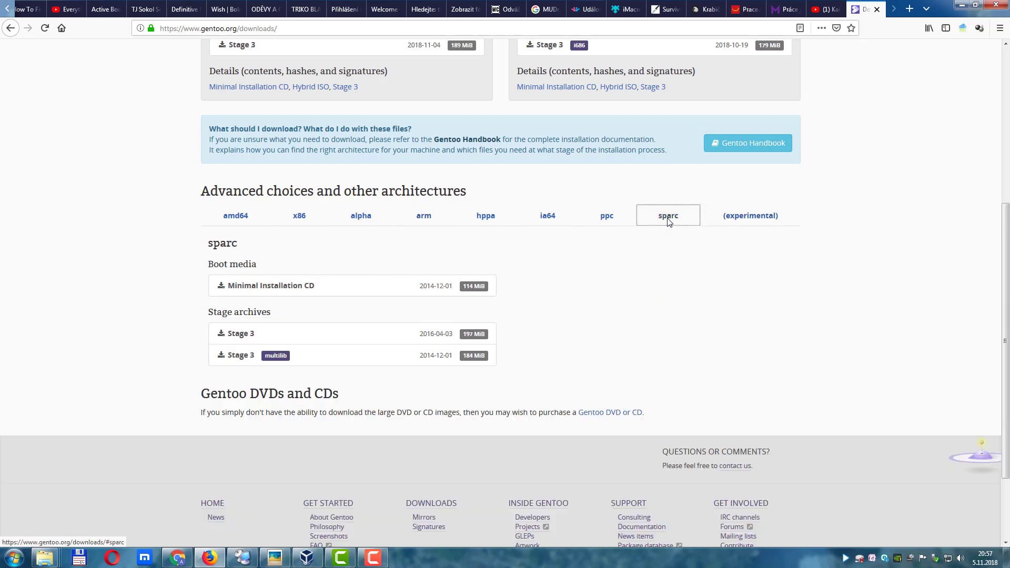
left_click(616, 223)
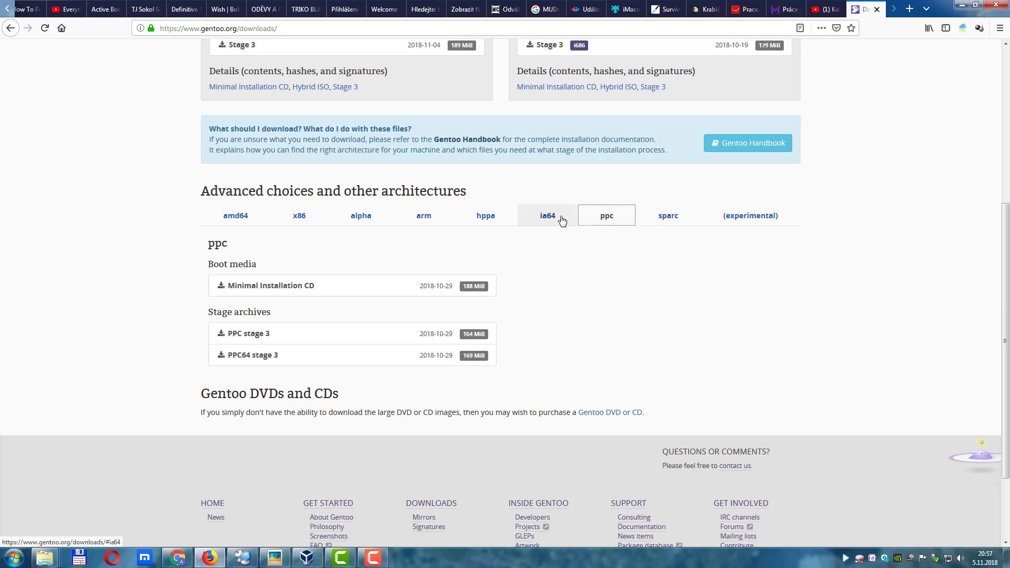
left_click(561, 220)
left_click(487, 219)
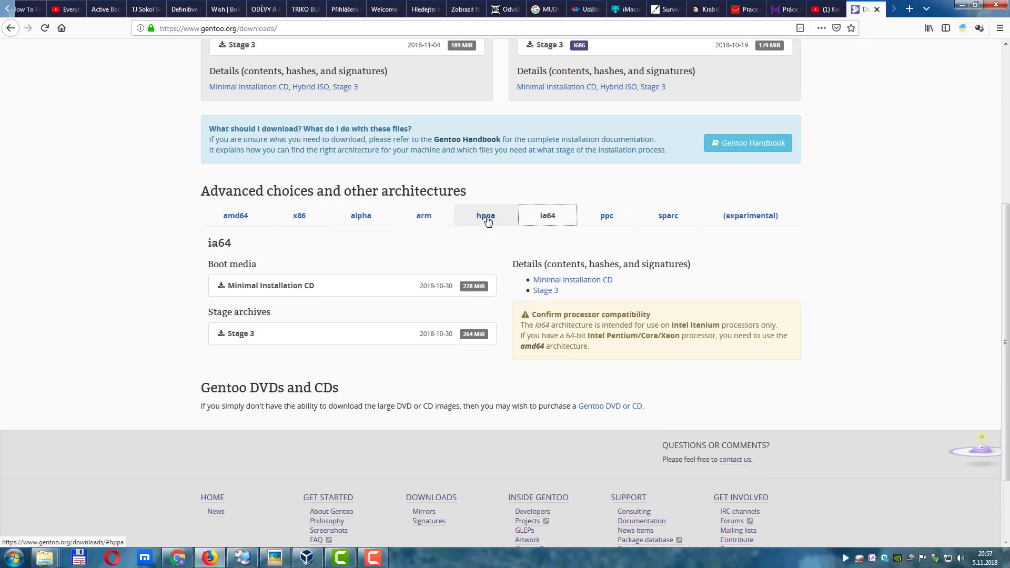
left_click(437, 218)
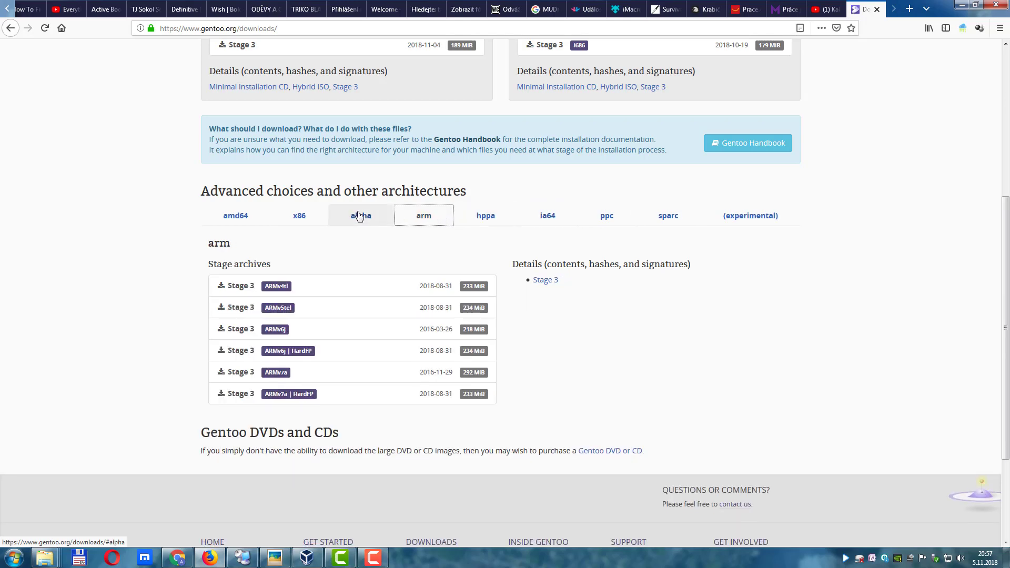
left_click(361, 217)
Compare the amd64 and x86 advanced choices and review the full list of amd64 downloads.
left_click(237, 217)
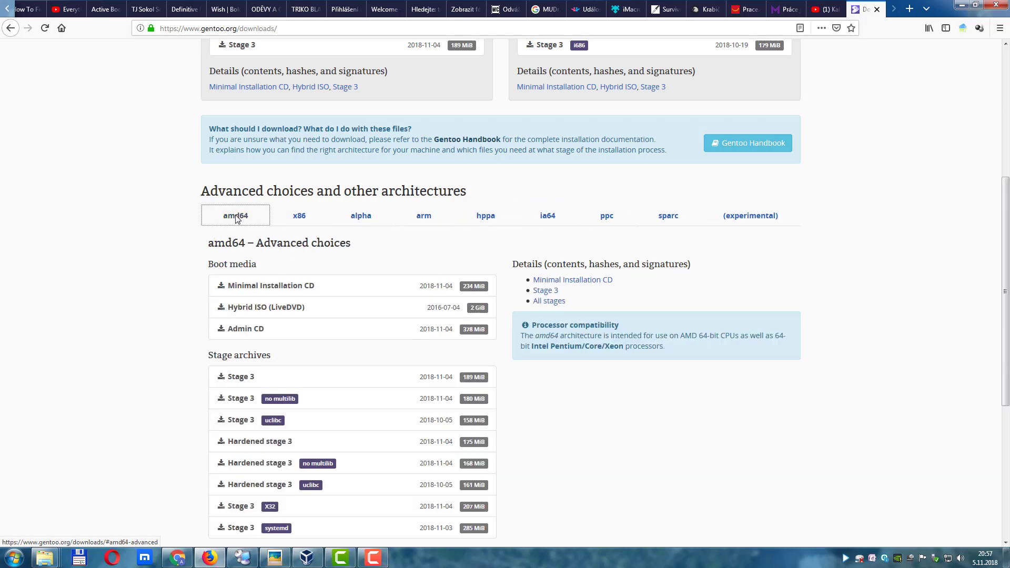
left_click(304, 217)
left_click(238, 217)
scroll(426, 363, "down", 5)
scroll(547, 414, "up", 6)
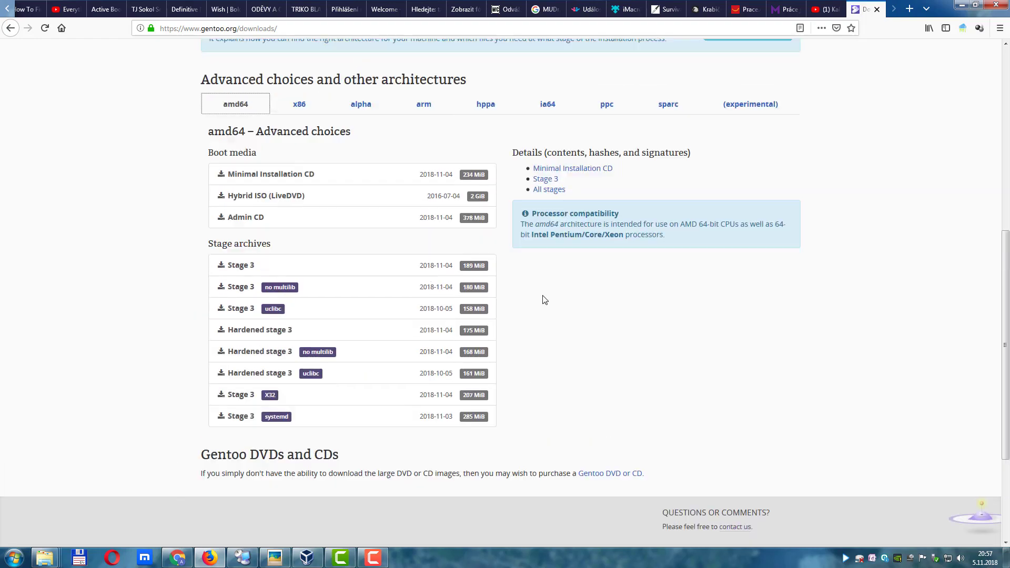
Minimize the browser, select livedvd-amd64-multilib-20160704.iso in the operační systemy folder, and move the folder window aside to uncover VirtualBox.
left_click(960, 5)
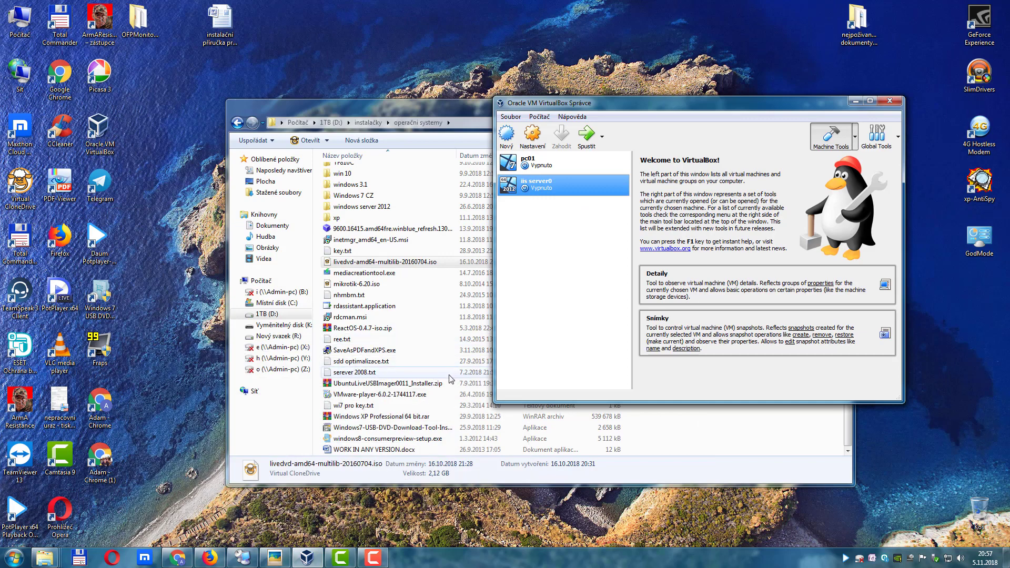
left_click(390, 263)
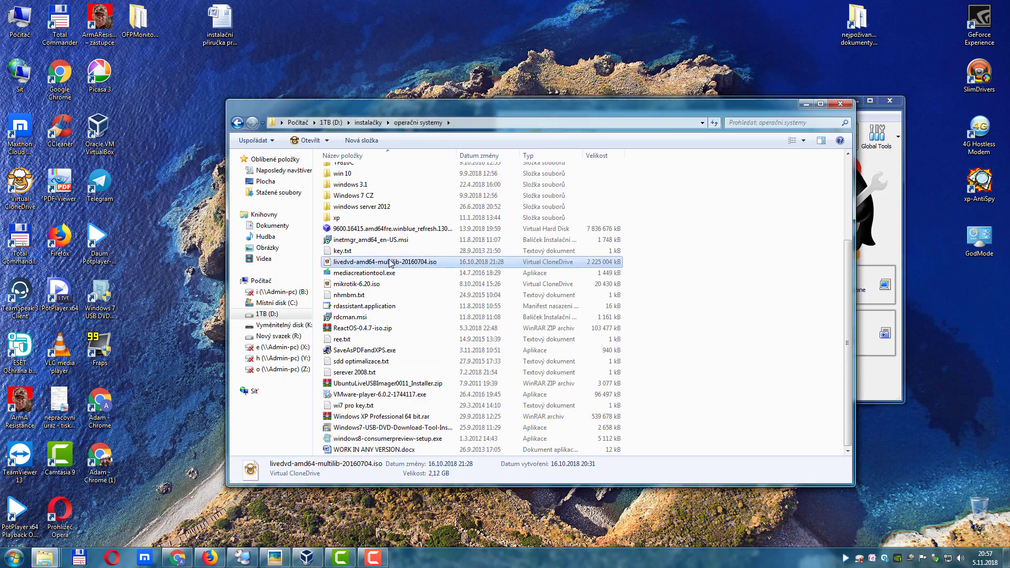
left_click_drag(673, 106, 504, 138)
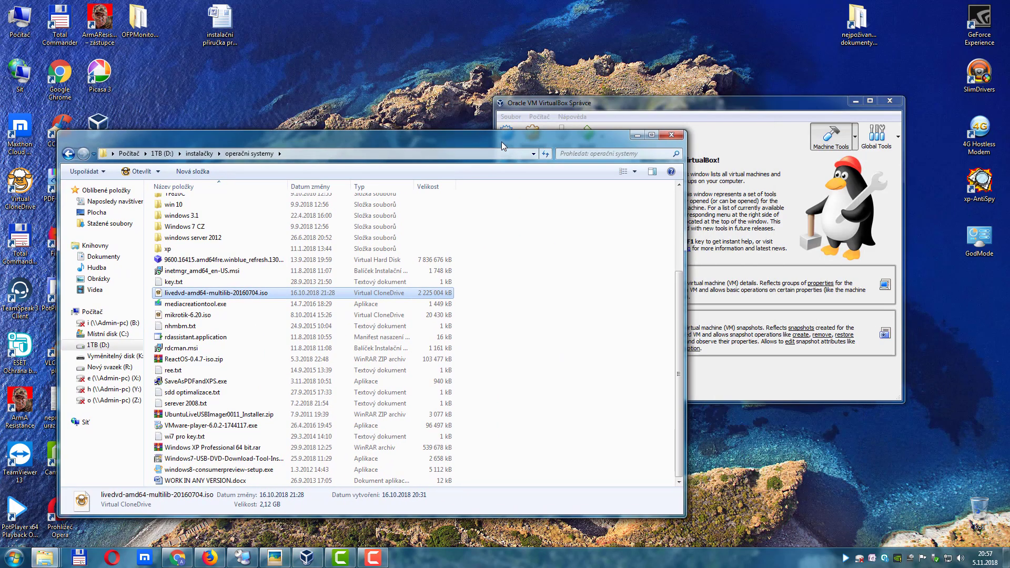
Switch to VirtualBox and start a new virtual machine with type Linux and version Ubuntu (64-bit).
left_click(589, 117)
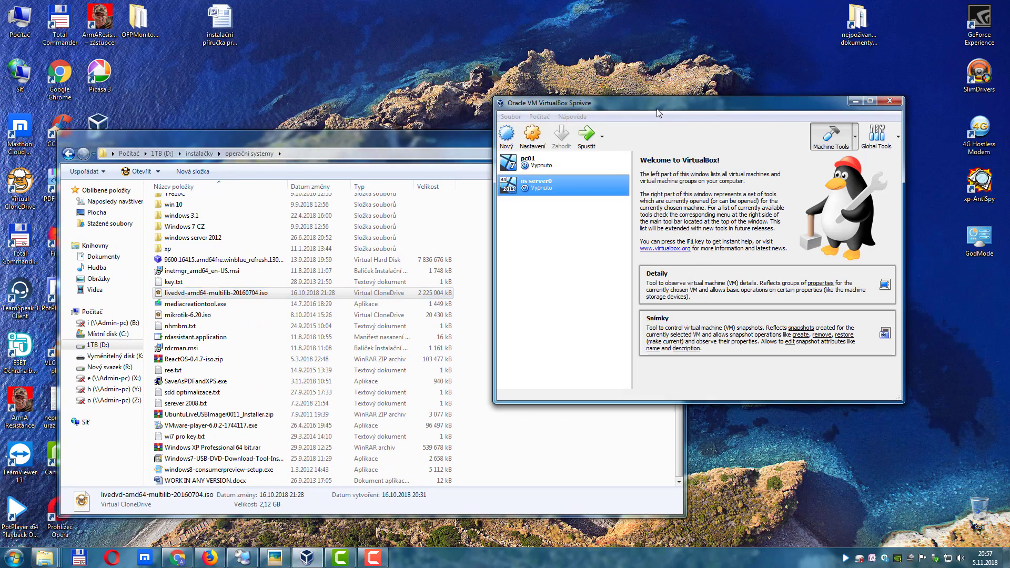
left_click(508, 133)
left_click(664, 272)
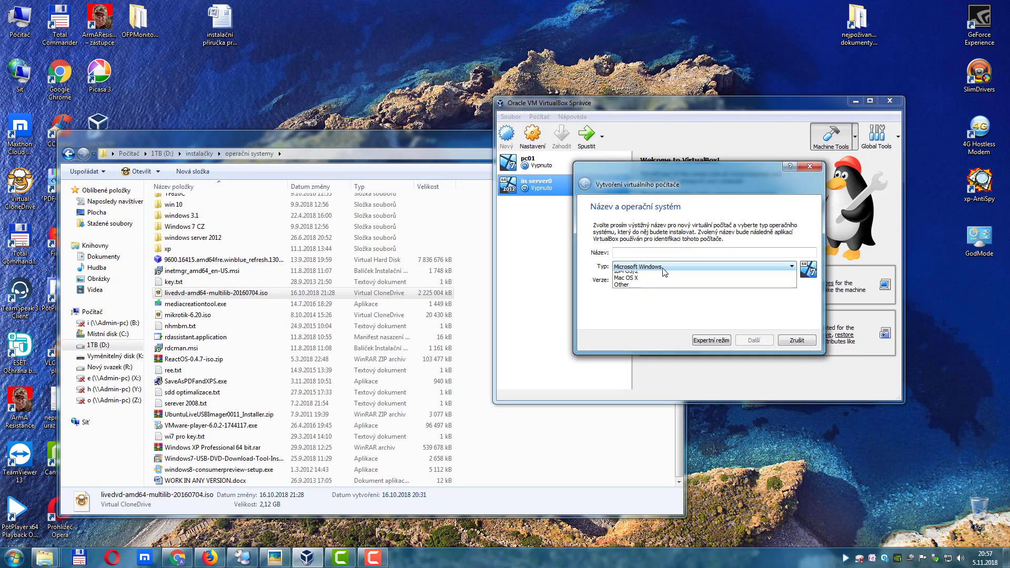
left_click(658, 277)
left_click(655, 282)
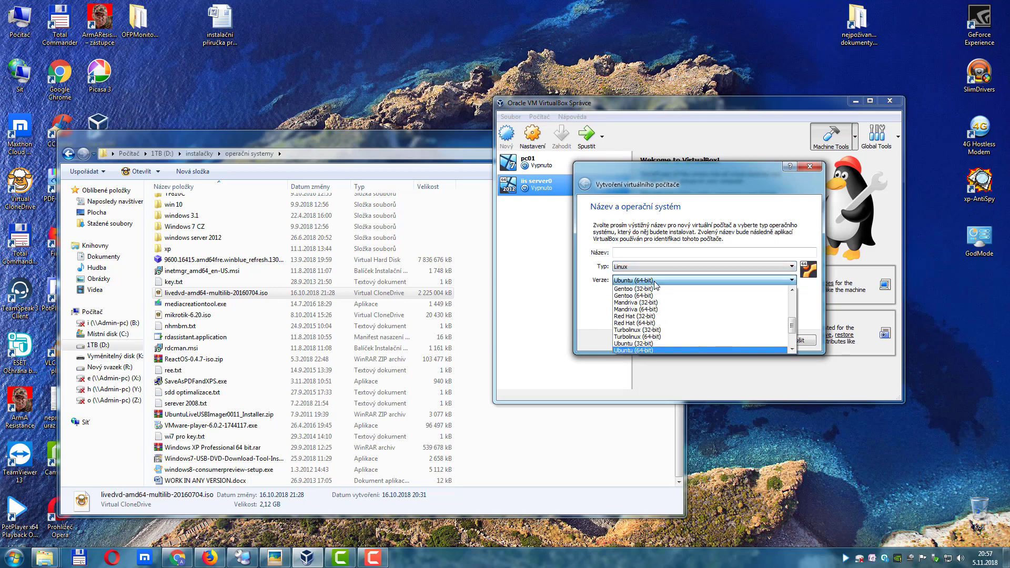
scroll(655, 287, "down", 2)
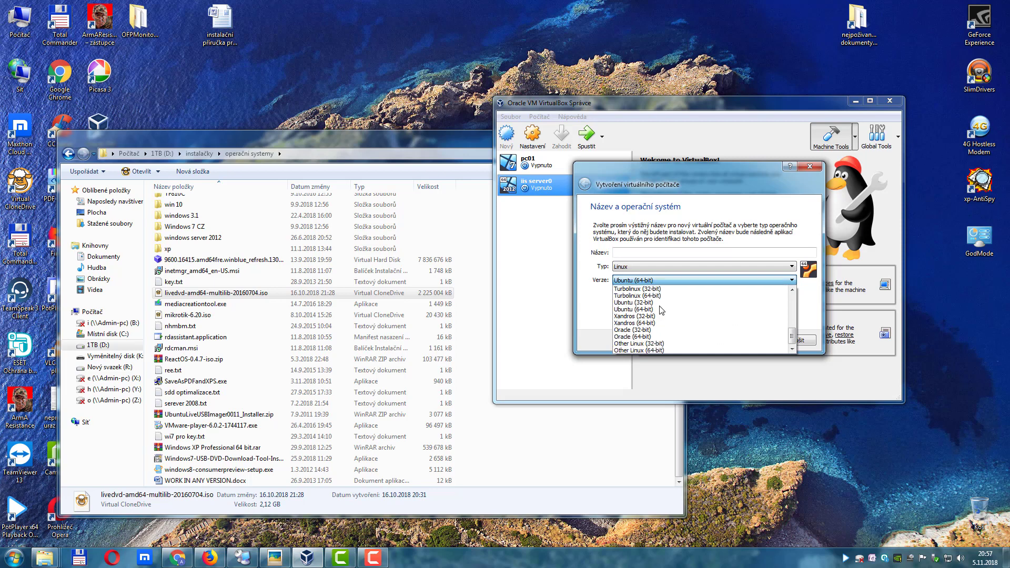
scroll(655, 332, "up", 1)
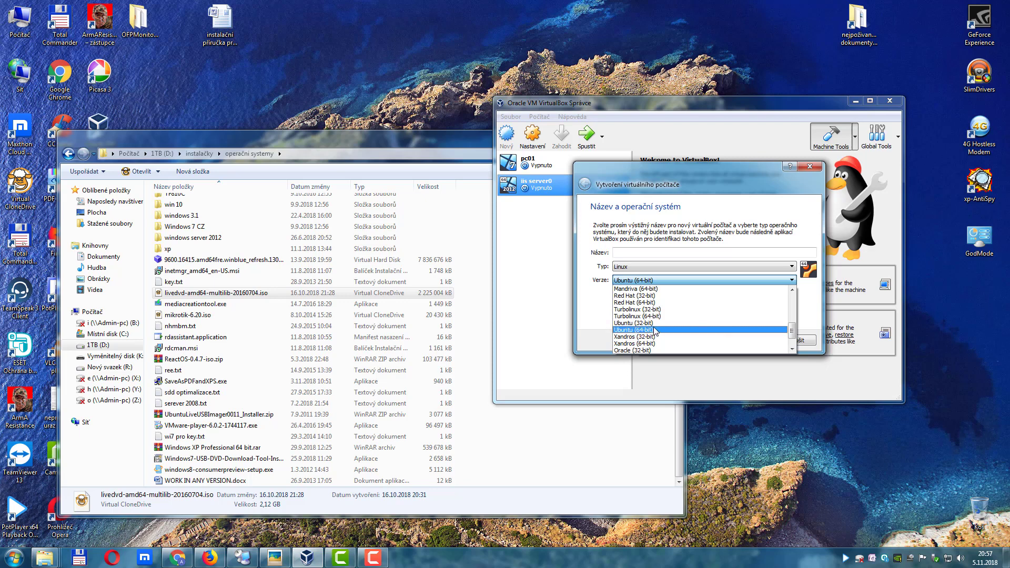
left_click(655, 330)
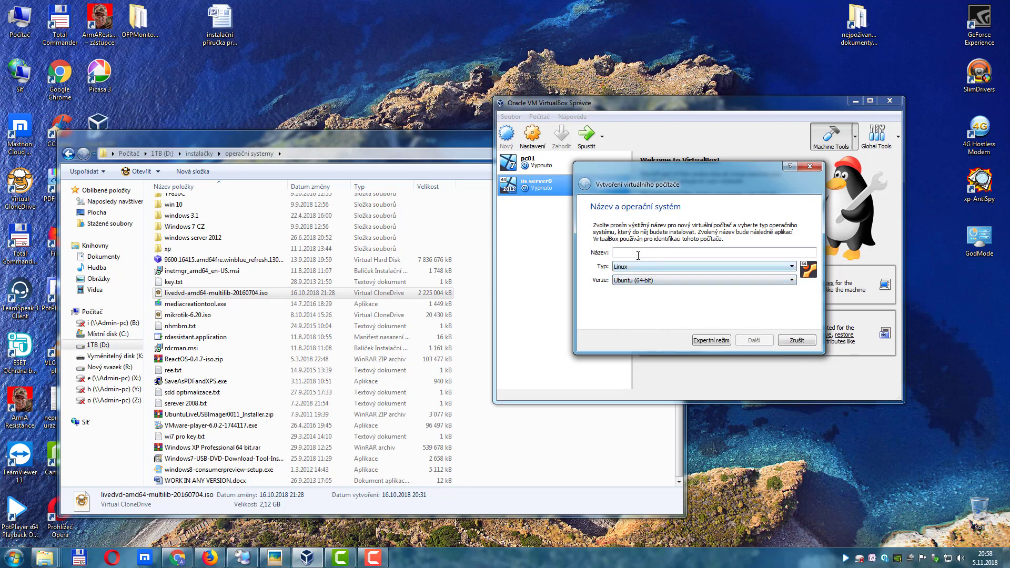
Revisit the Gentoo downloads page in Firefox to check the boot media at its top, and return to VirtualBox.
left_click(210, 557)
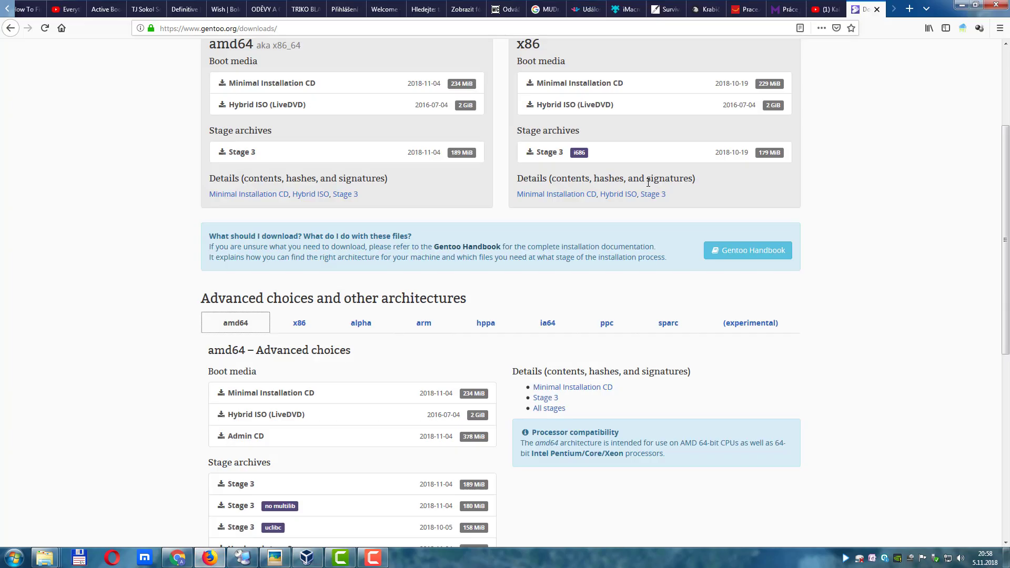
scroll(462, 167, "up", 3)
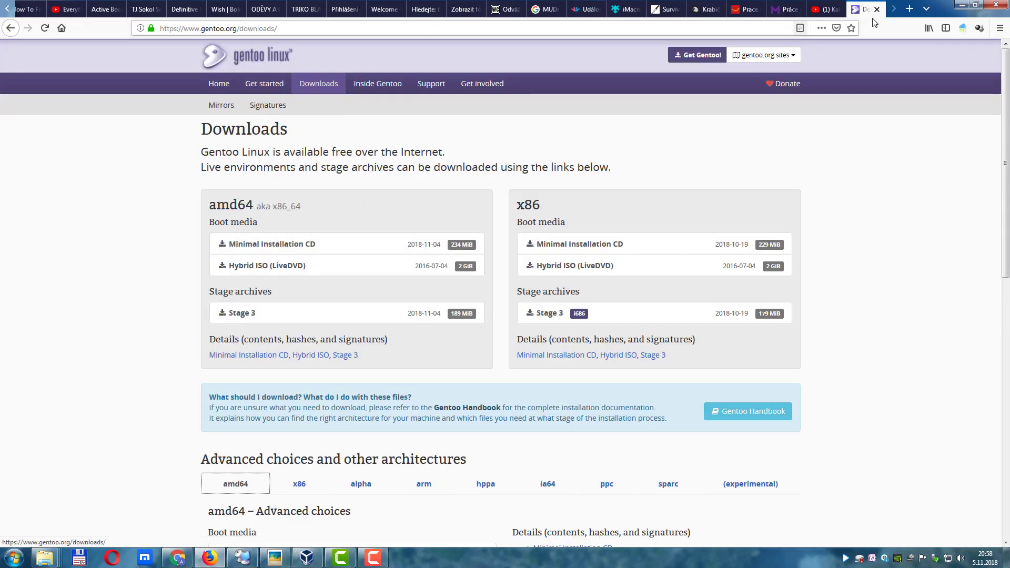
left_click(966, 4)
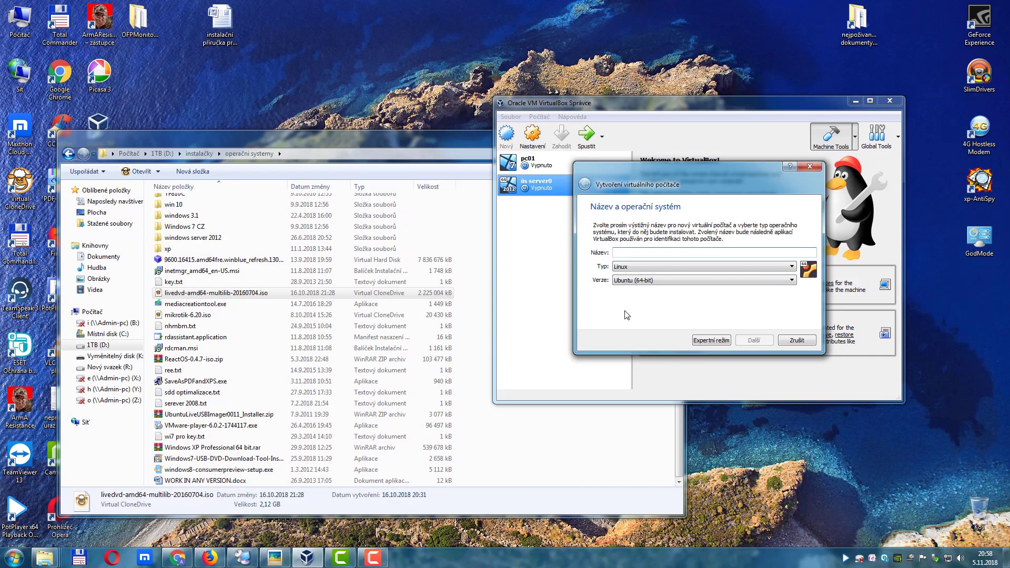
Name the new virtual machine gentoo and set its memory to 2048 MB.
type("gentoo")
left_click(736, 337)
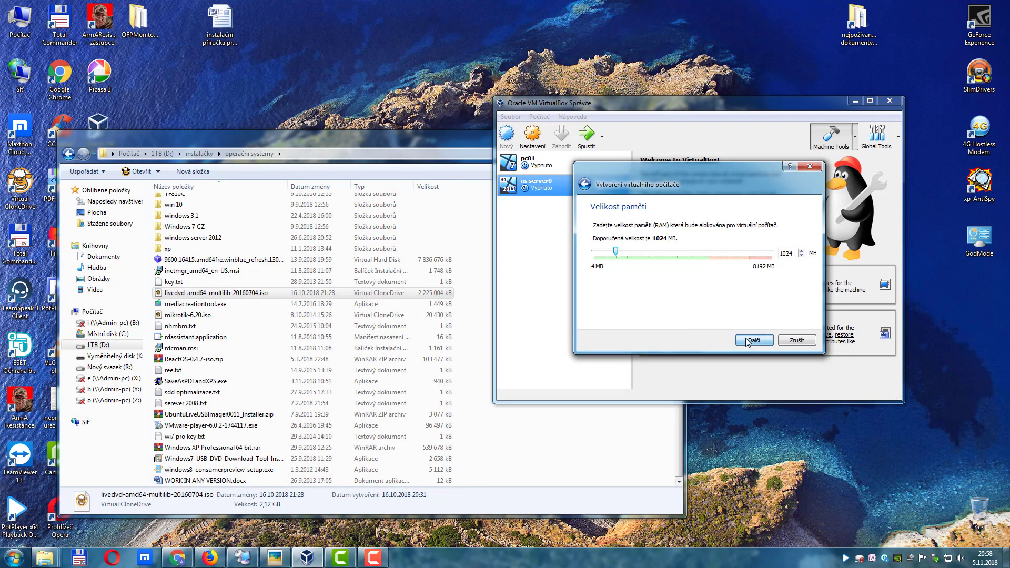
left_click(663, 258)
left_click(684, 260)
double_click(787, 253)
type("2048")
left_click(755, 340)
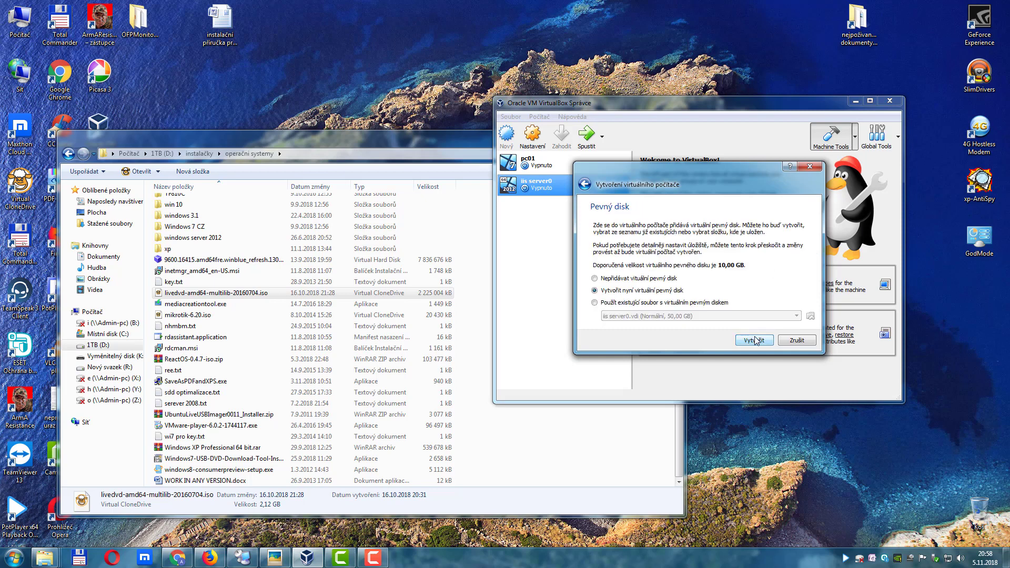
Create a new virtual hard disk named gentoo as a 10 GB VDI image and finish creating the machine.
left_click(755, 340)
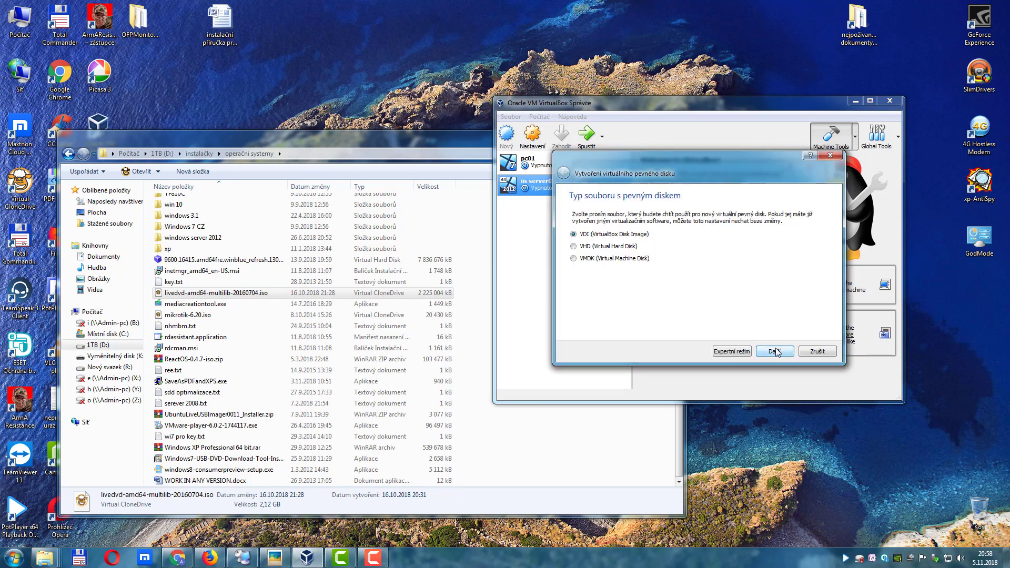
left_click(776, 352)
left_click(775, 351)
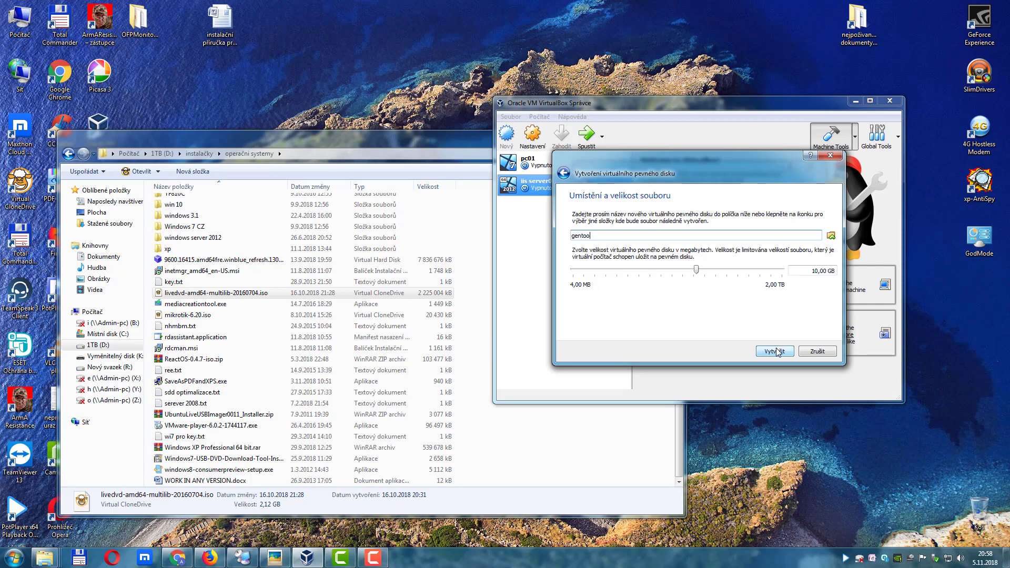
left_click(775, 351)
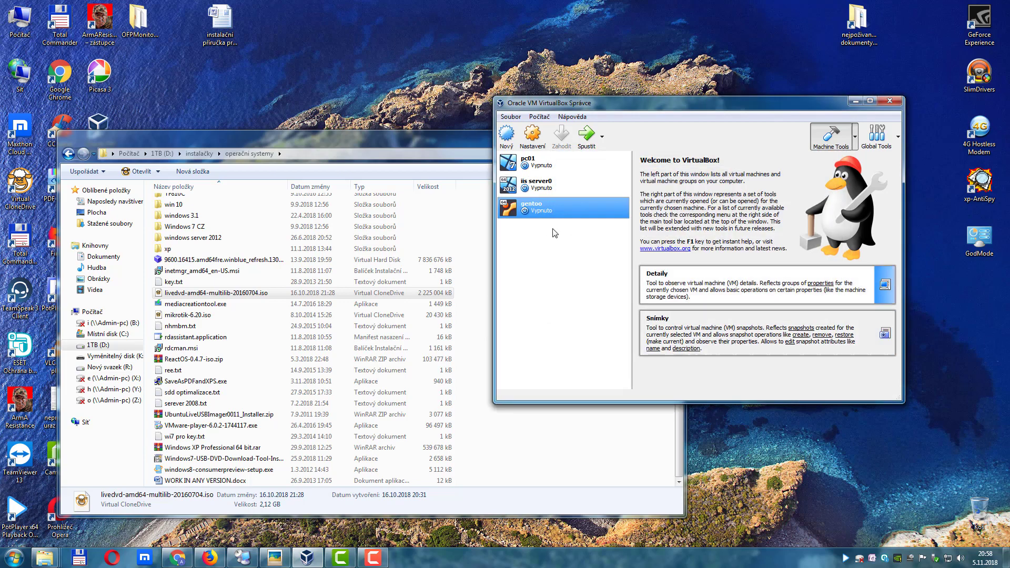
In the gentoo machine's display settings, enable 3D and 2D acceleration and raise the video memory to the maximum.
right_click(542, 212)
left_click(560, 223)
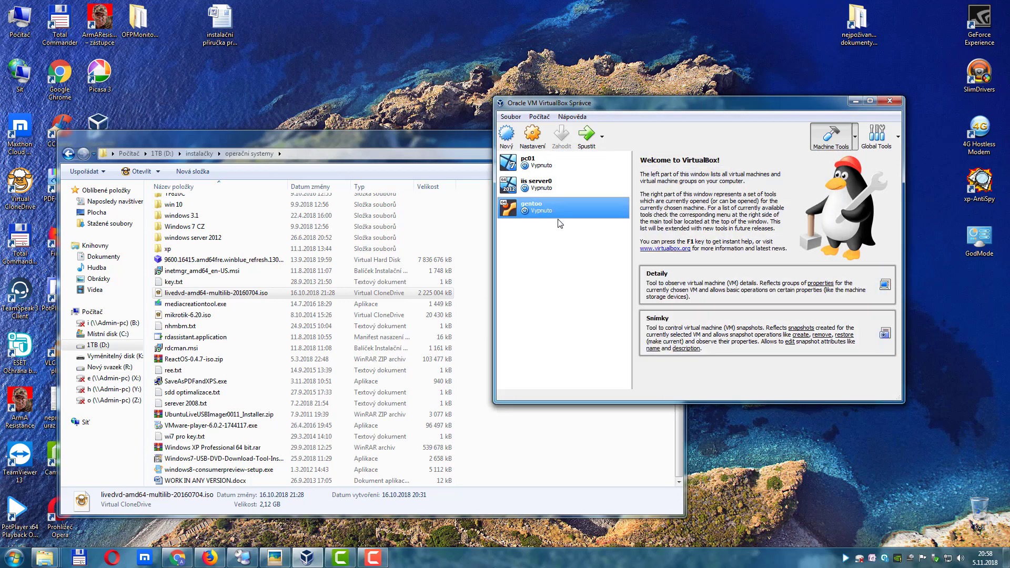
left_click(560, 185)
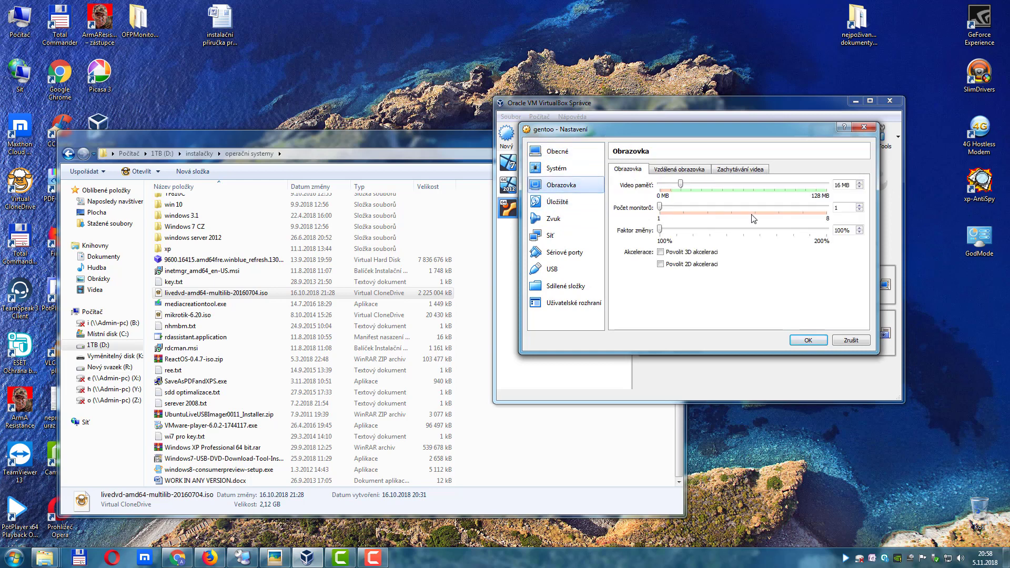
left_click(660, 252)
left_click(660, 264)
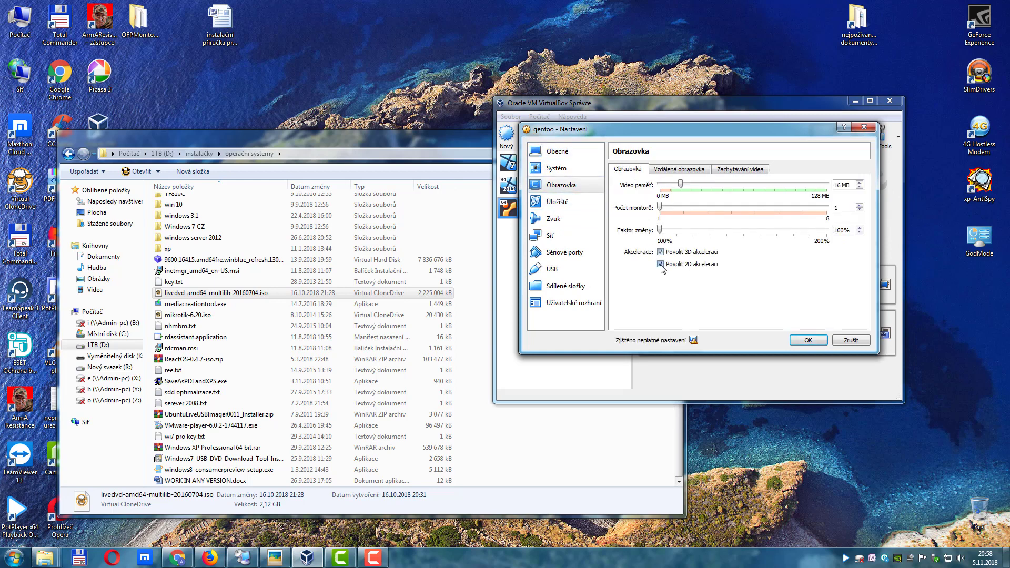
left_click_drag(680, 185, 834, 192)
left_click(818, 341)
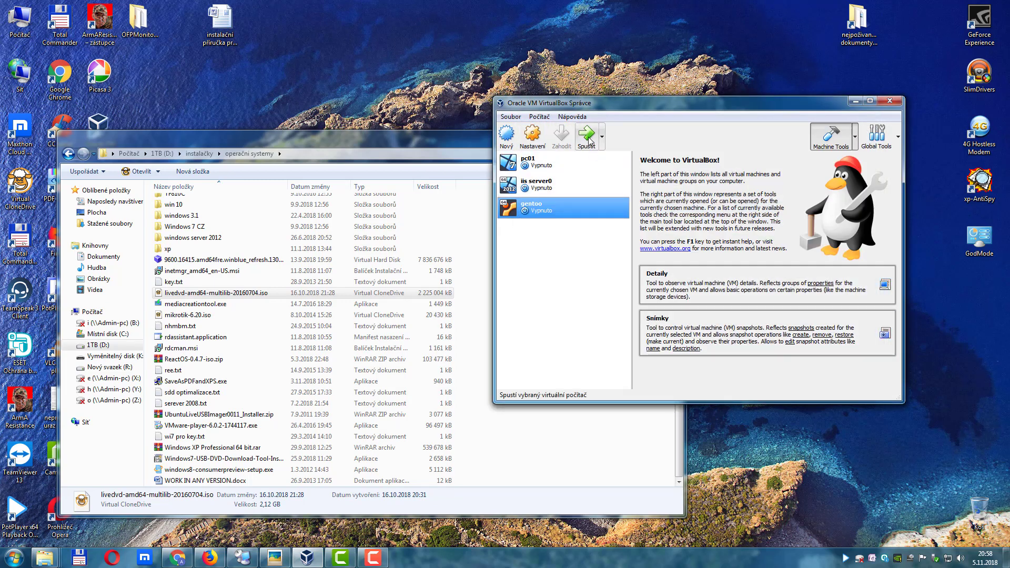
Start the gentoo machine with livedvd-amd64-multilib-20160704.iso from the operační systemy folder on drive D: as its startup disk.
left_click(587, 138)
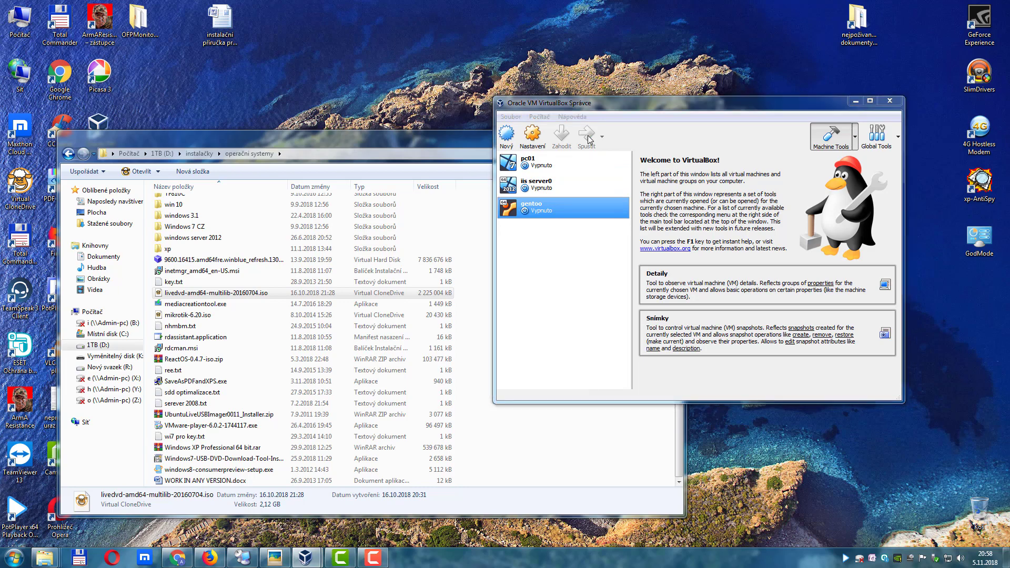
left_click(509, 312)
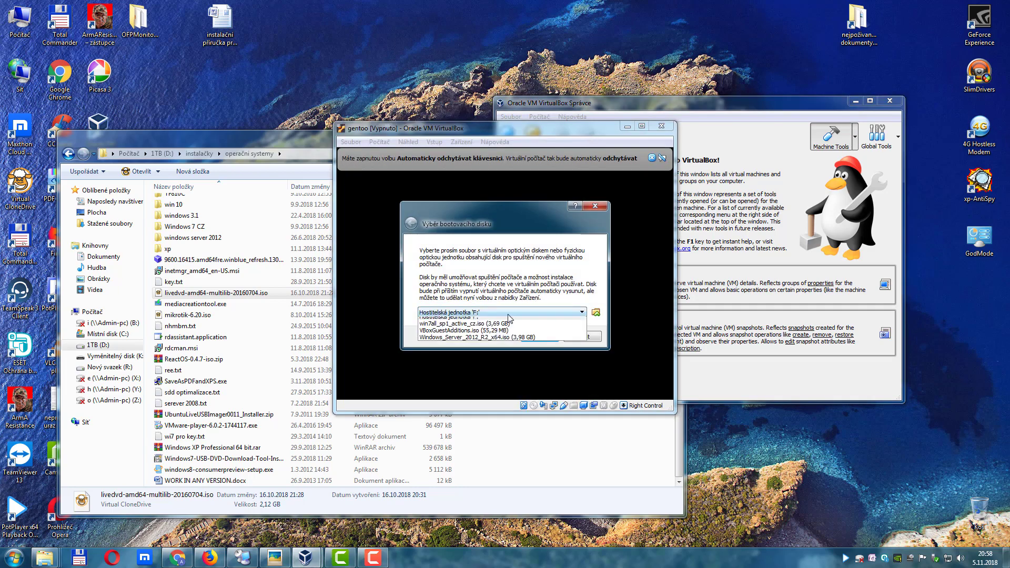
left_click(597, 313)
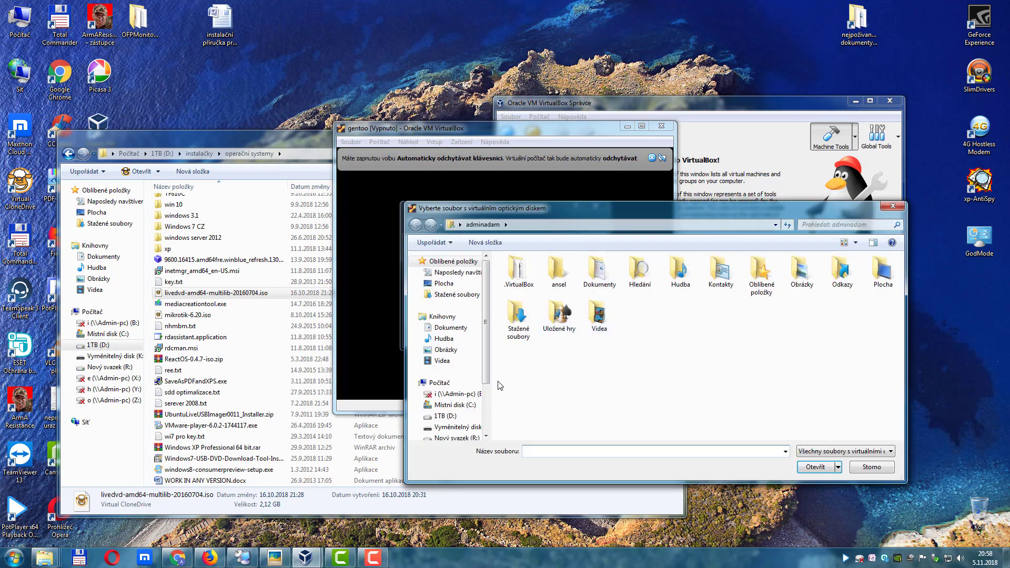
left_click(444, 415)
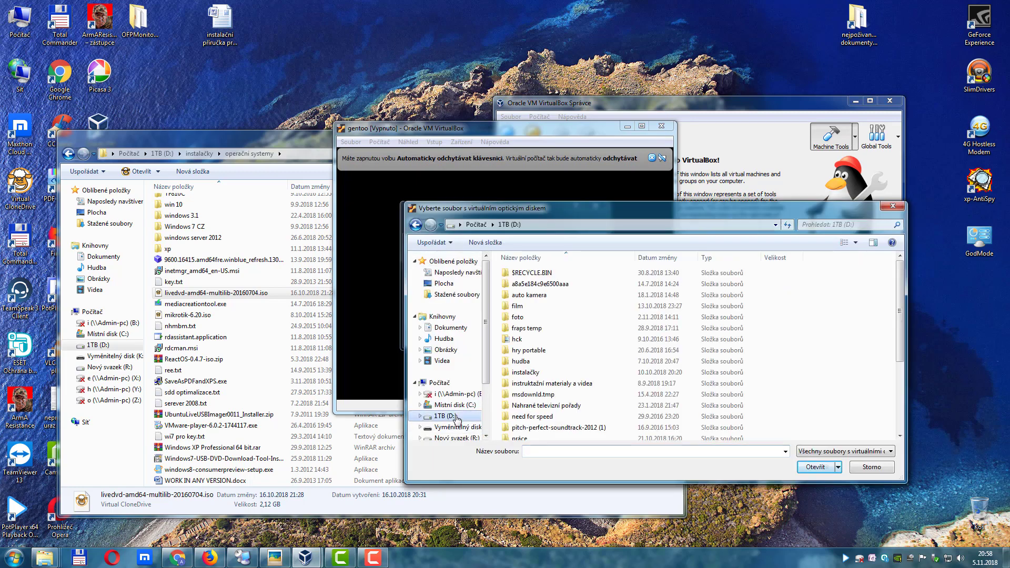
double_click(526, 373)
double_click(535, 372)
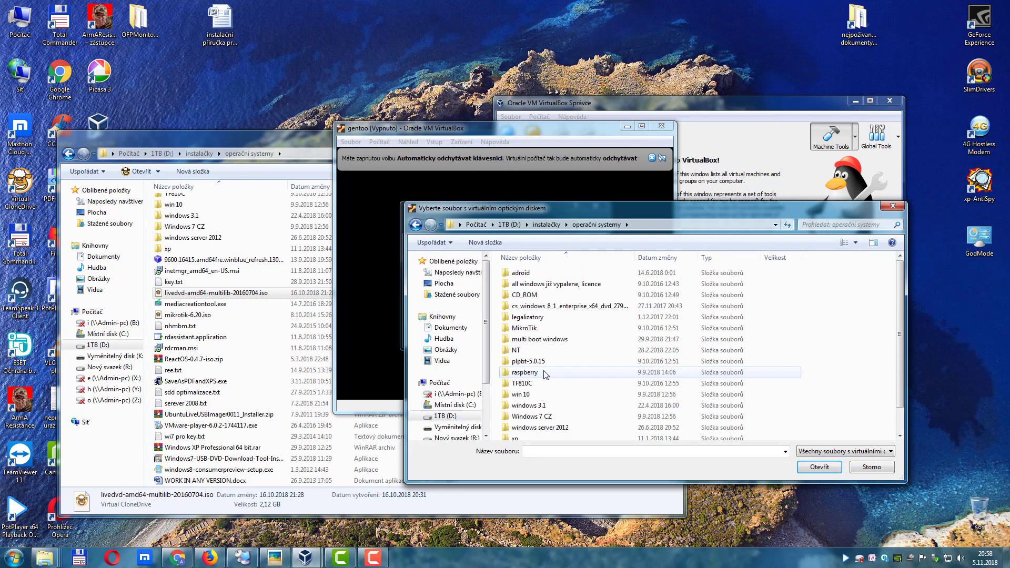
scroll(545, 374, "down", 1)
left_click(573, 424)
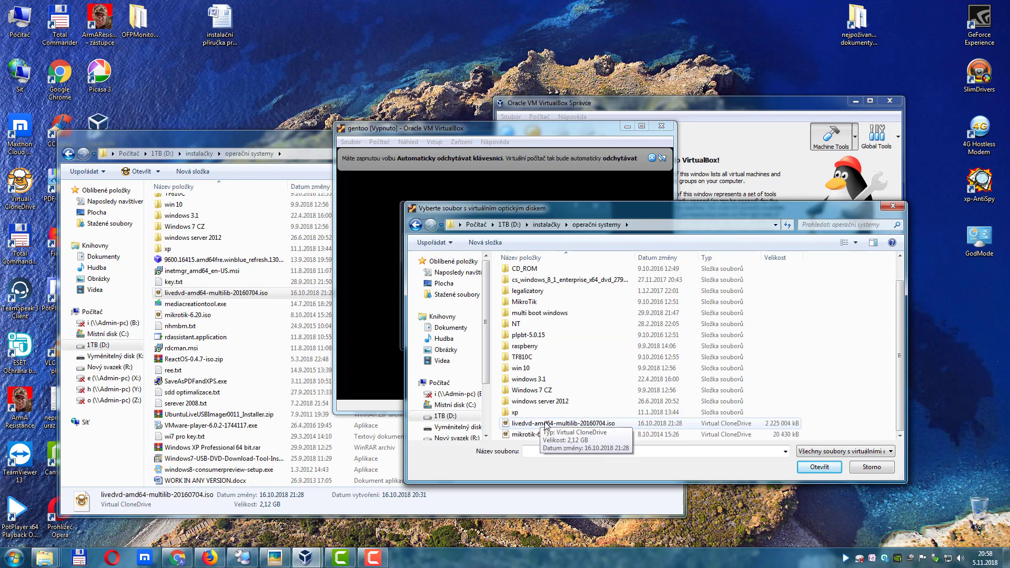
left_click(816, 469)
left_click(540, 335)
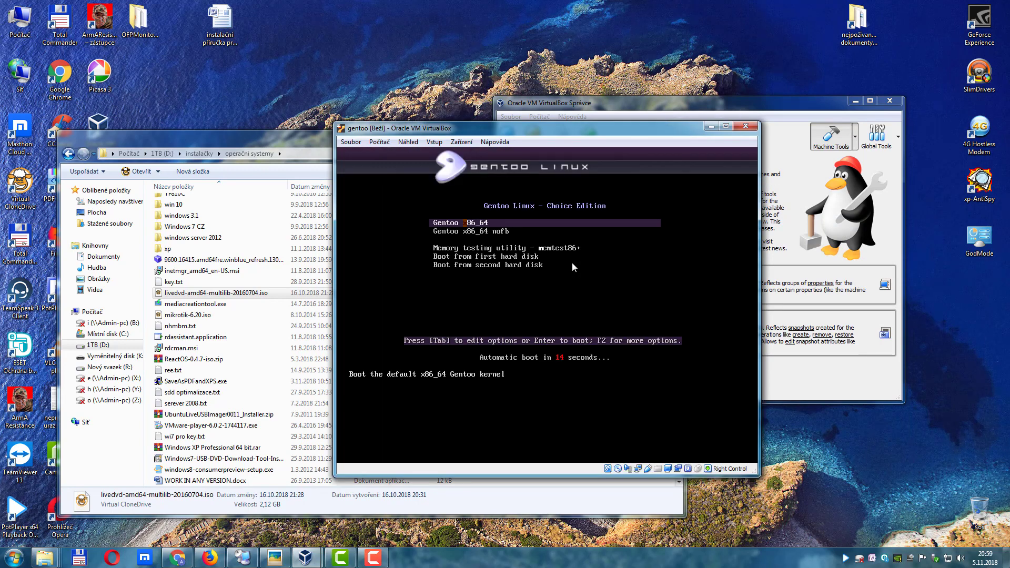
Compare the Gentoo x86_64 and Gentoo x86_64 nofb boot entries and boot Gentoo x86_64.
key("Down")
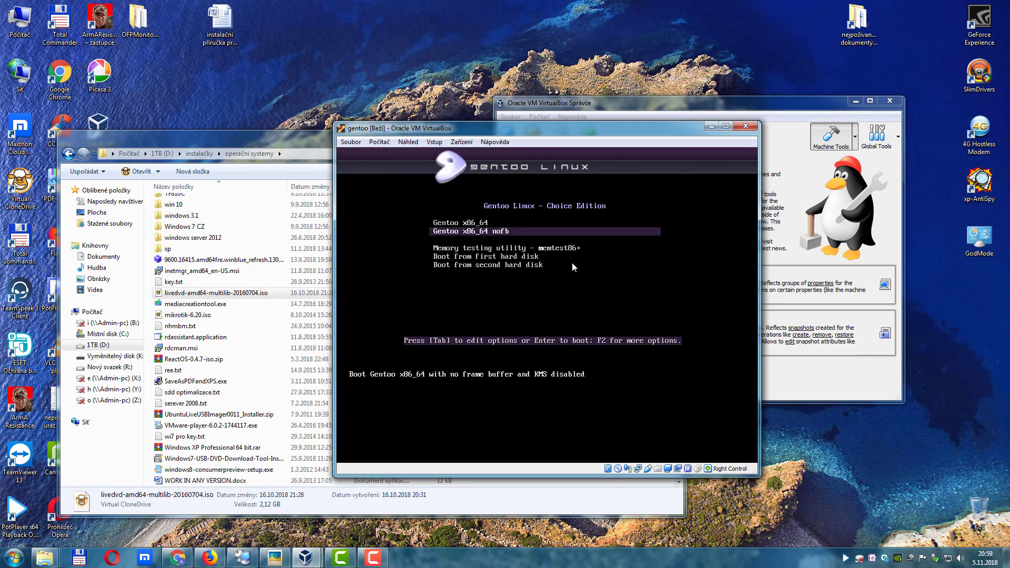
key("Up")
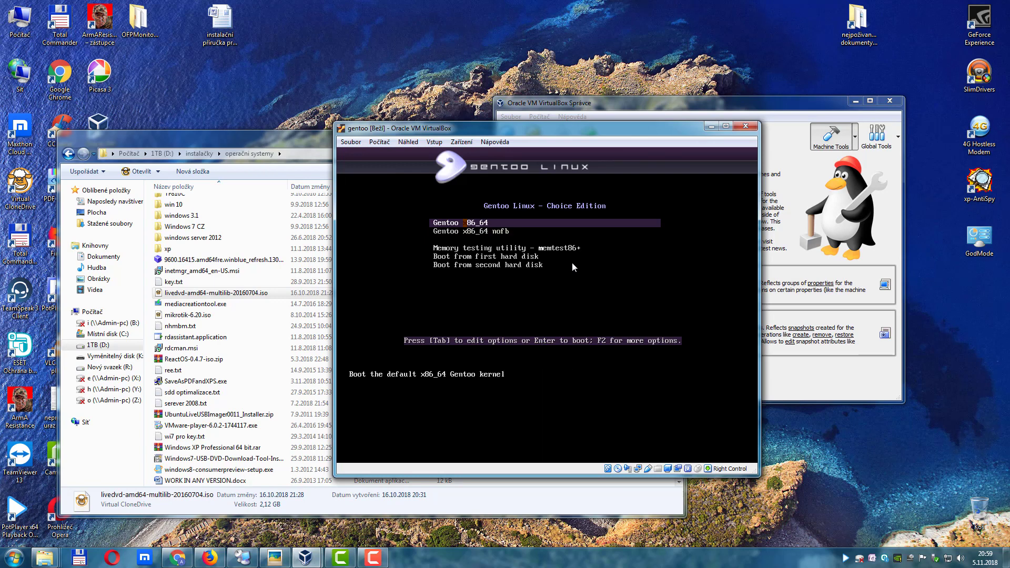
key("Down")
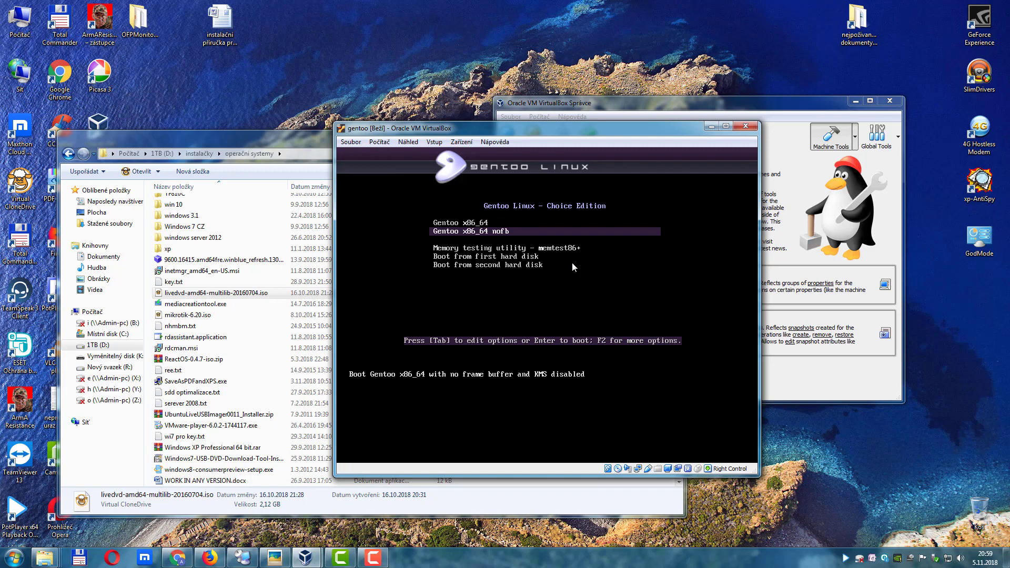
key("Up")
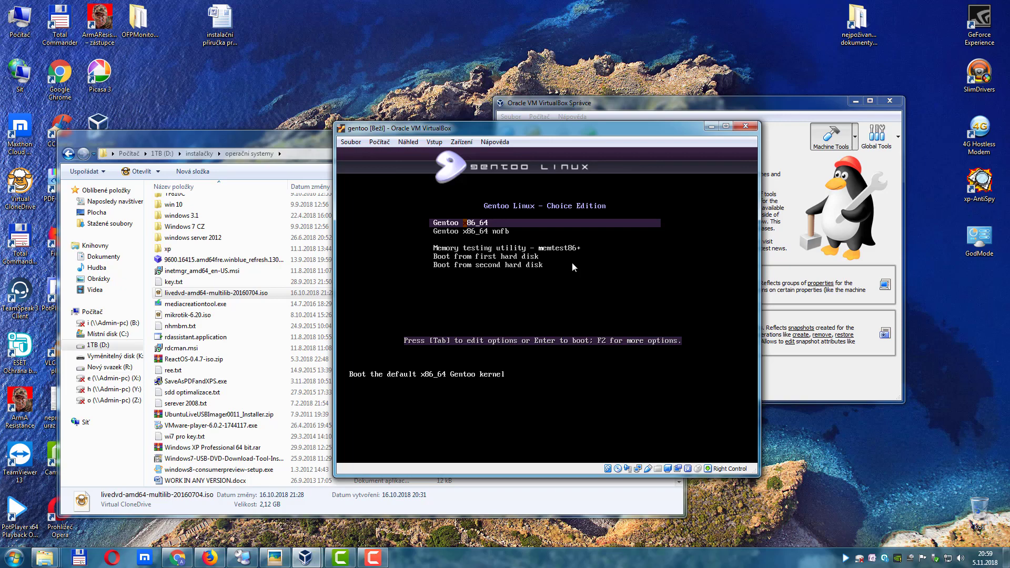
key("Return")
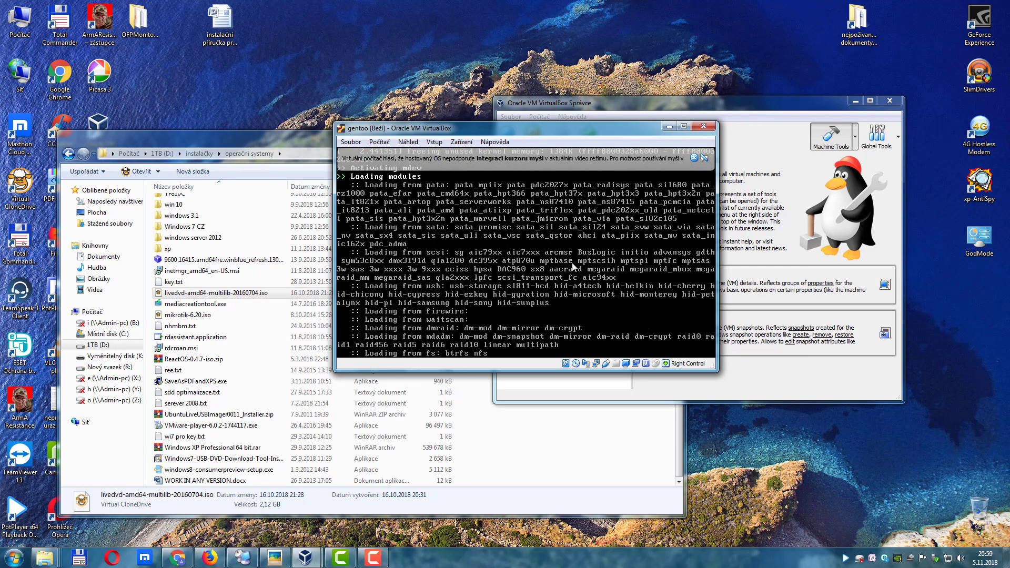
Enlarge the virtual machine window and move it clear of the folder window, and load the default us keymap.
left_click(691, 157)
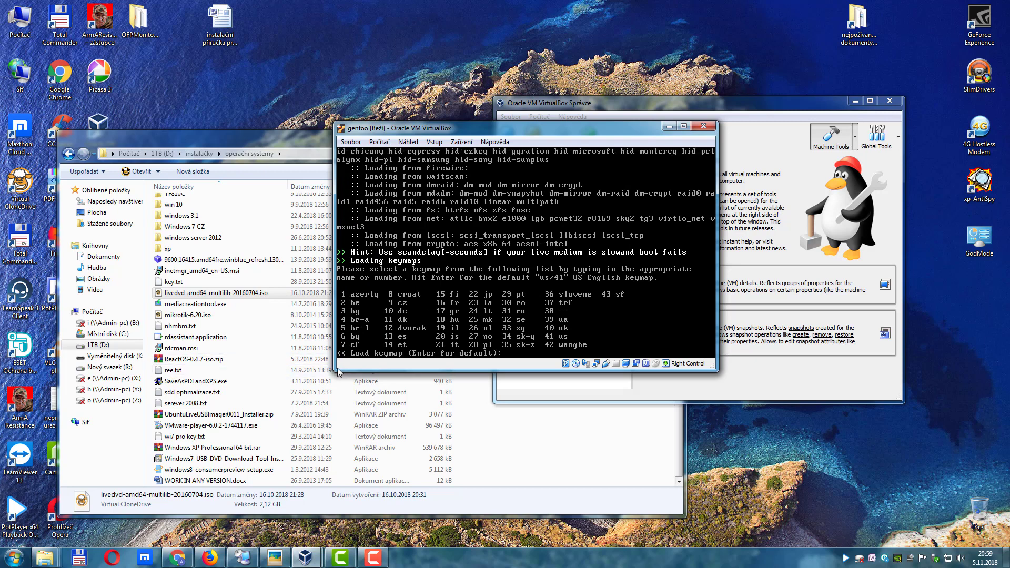
left_click_drag(333, 366, 212, 365)
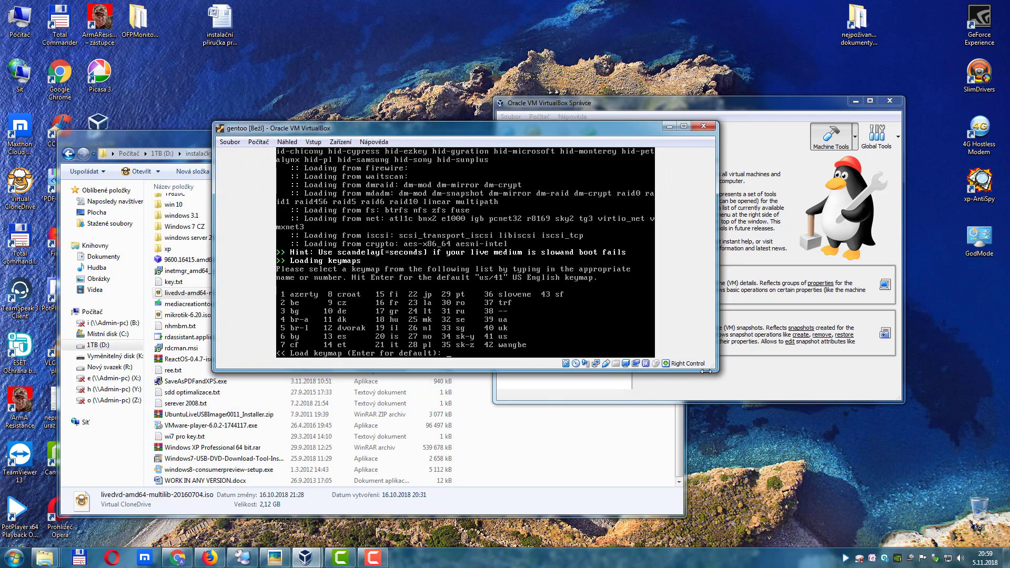
left_click_drag(711, 374, 755, 427)
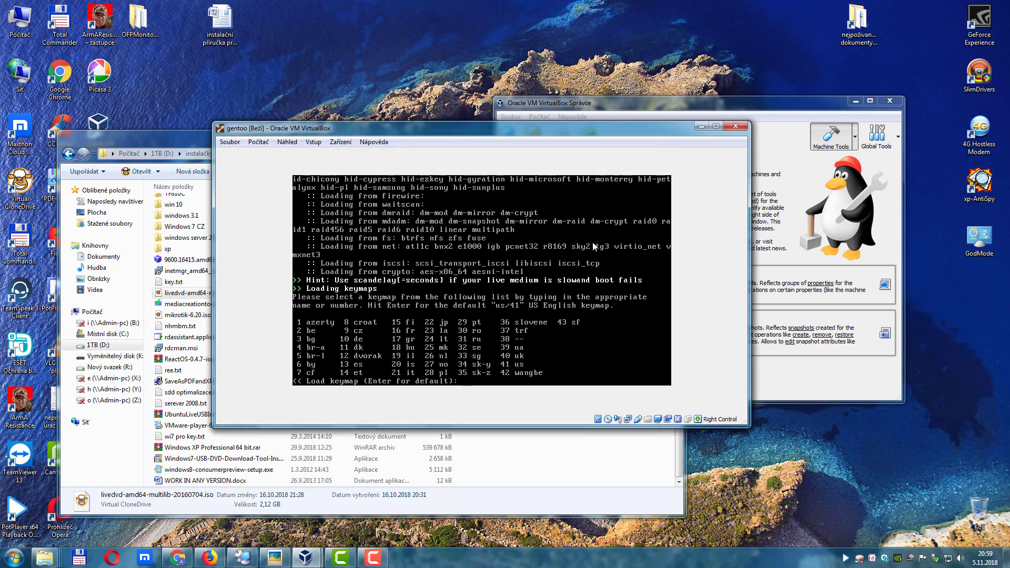
left_click_drag(602, 129, 719, 102)
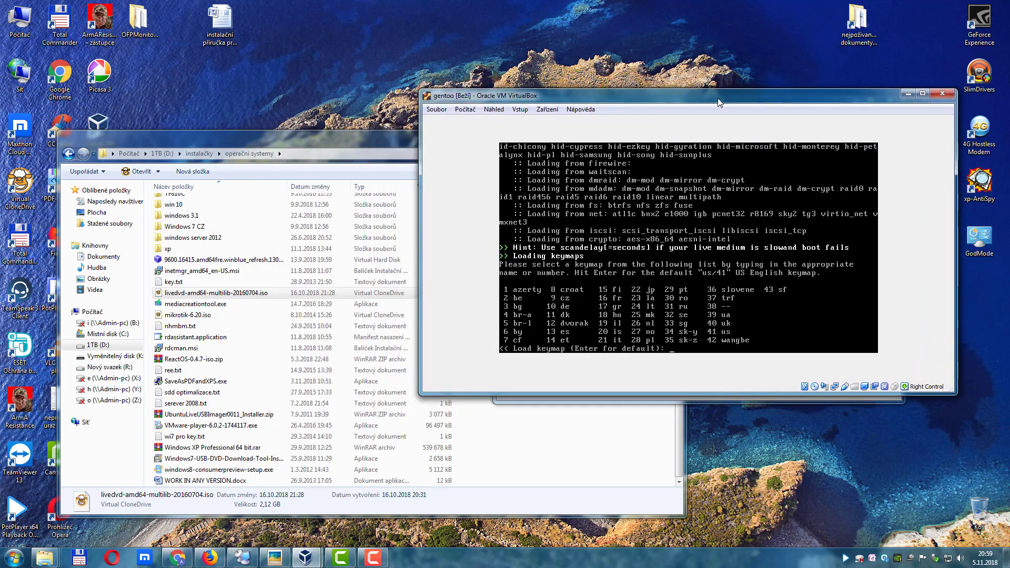
key("Return")
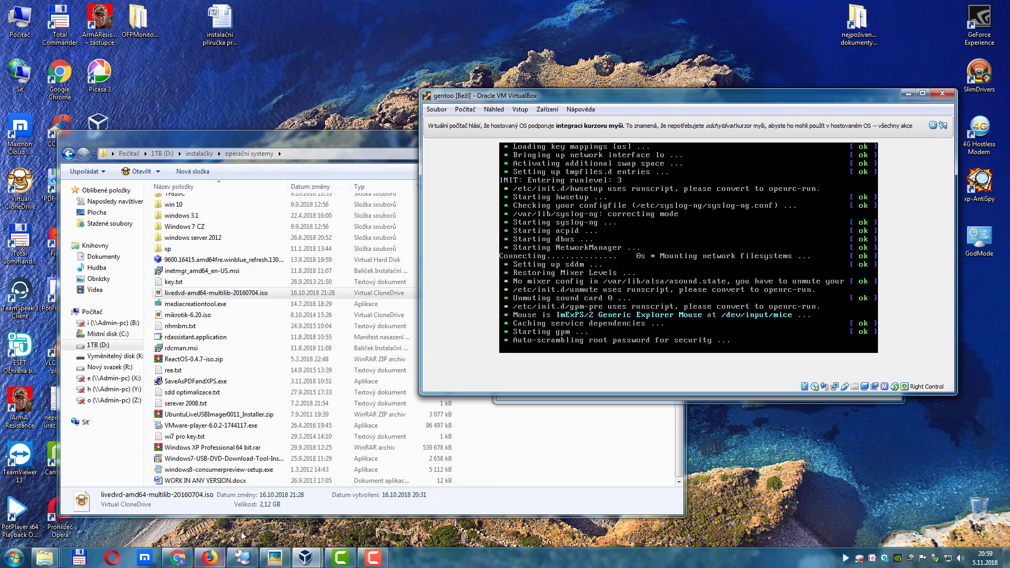
Switch to the pc1 remote desktop and check the WinDev1808Eval.VirtualBox.zip extraction and the Firefox download list.
left_click(249, 556)
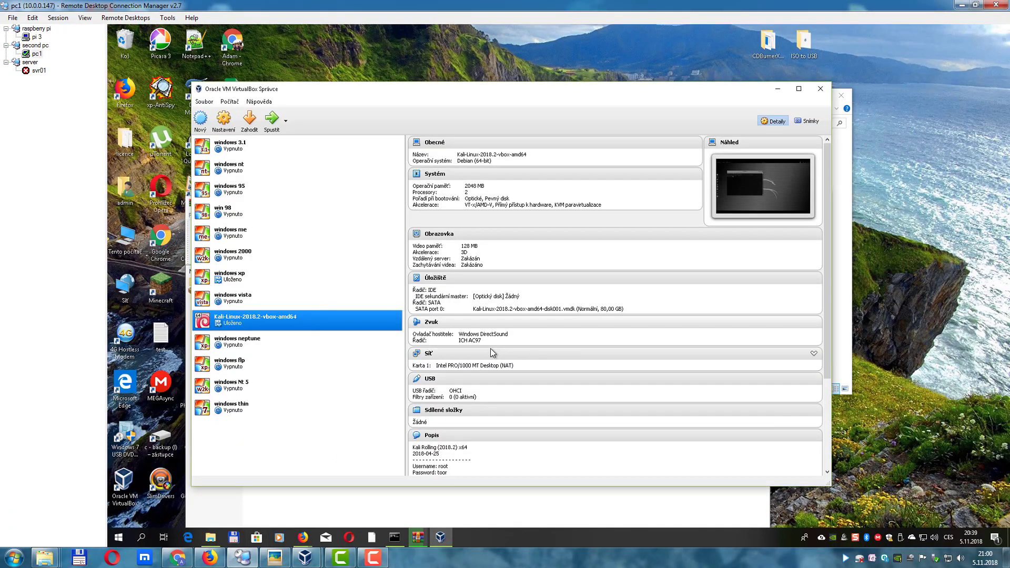
left_click(417, 537)
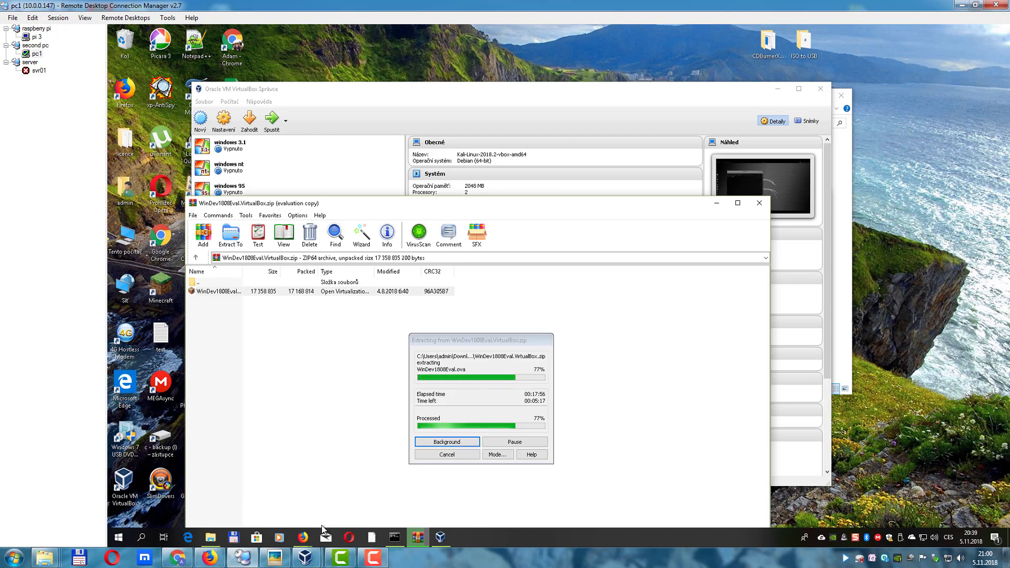
left_click(310, 538)
left_click(344, 503)
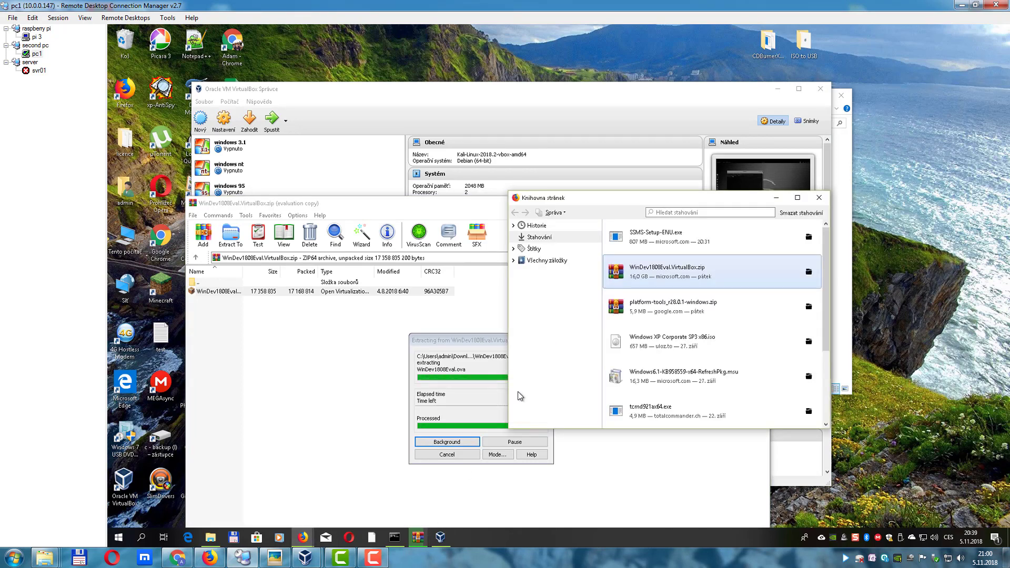
left_click(706, 246)
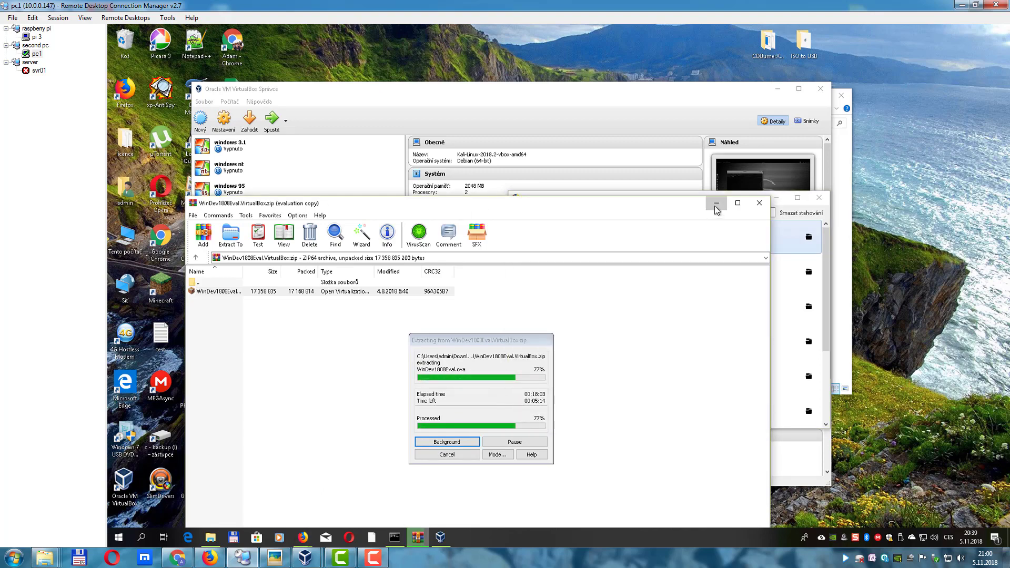
Minimize the remote VirtualBox and WinRAR windows and move the download list aside to uncover the virtual box folder.
left_click(778, 89)
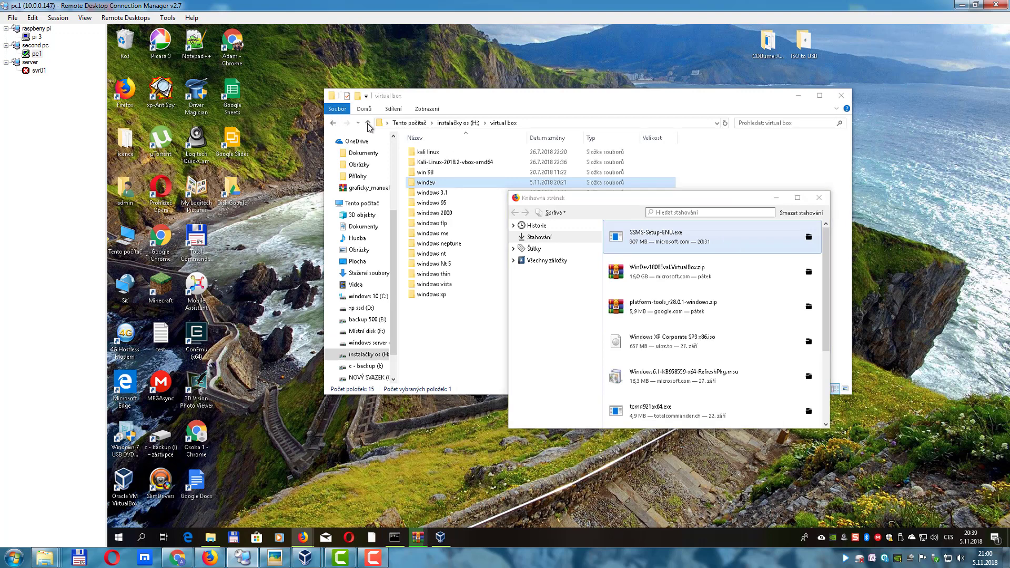
left_click_drag(623, 197, 801, 175)
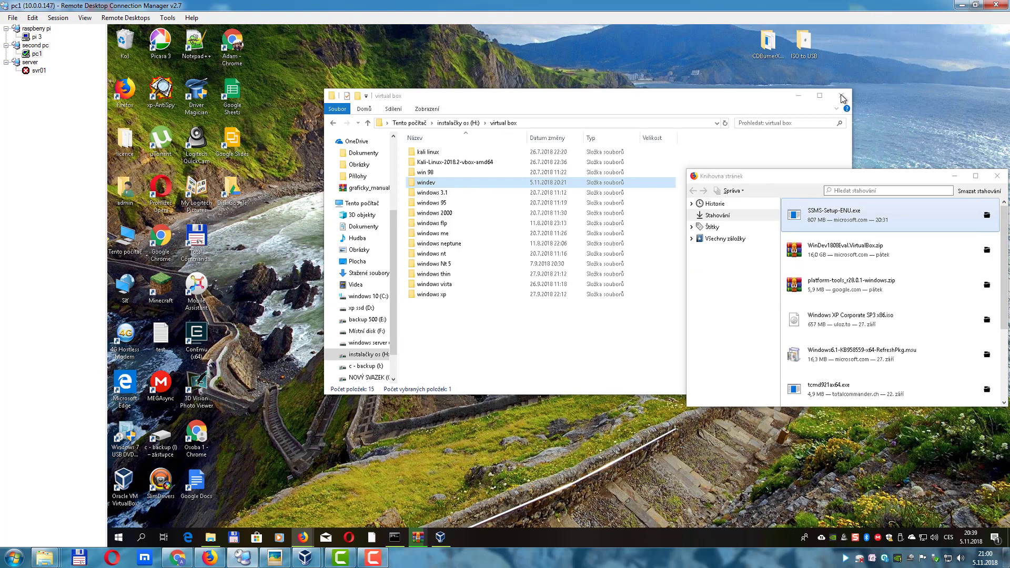
Open the instalačky os (H:) drive on the remote PC and look through its folders and installation images.
double_click(124, 236)
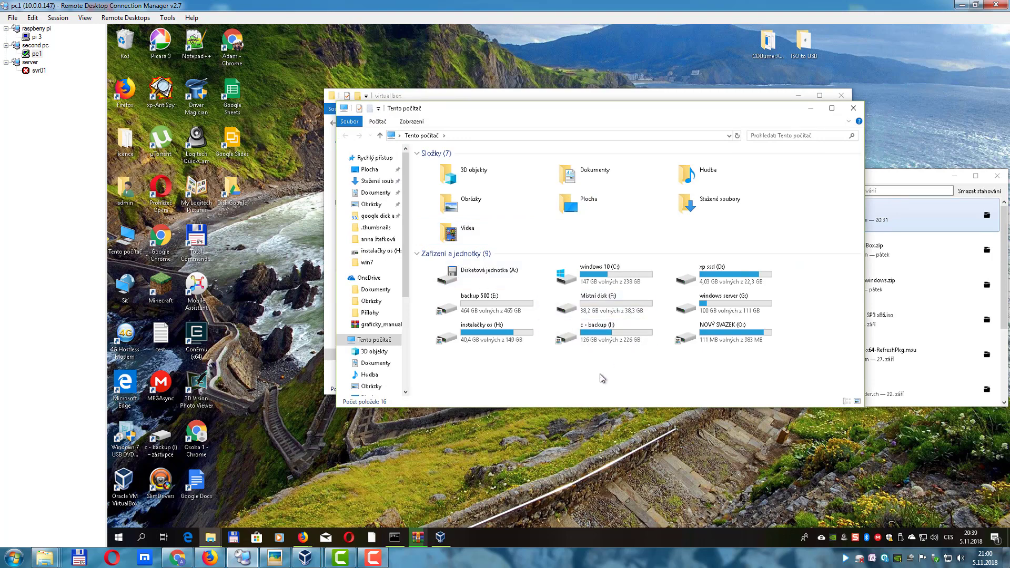
double_click(518, 338)
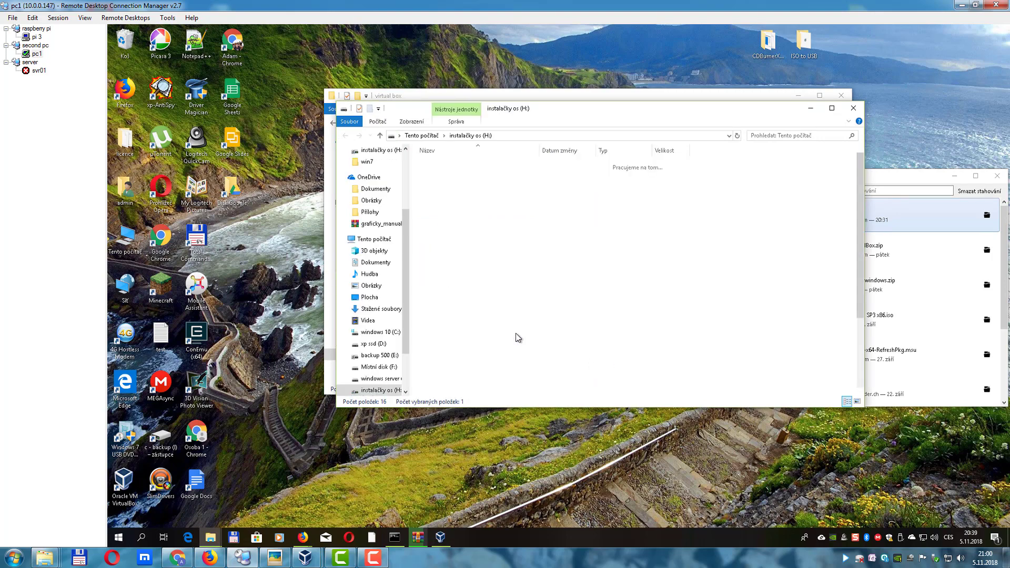
left_click_drag(715, 110, 634, 58)
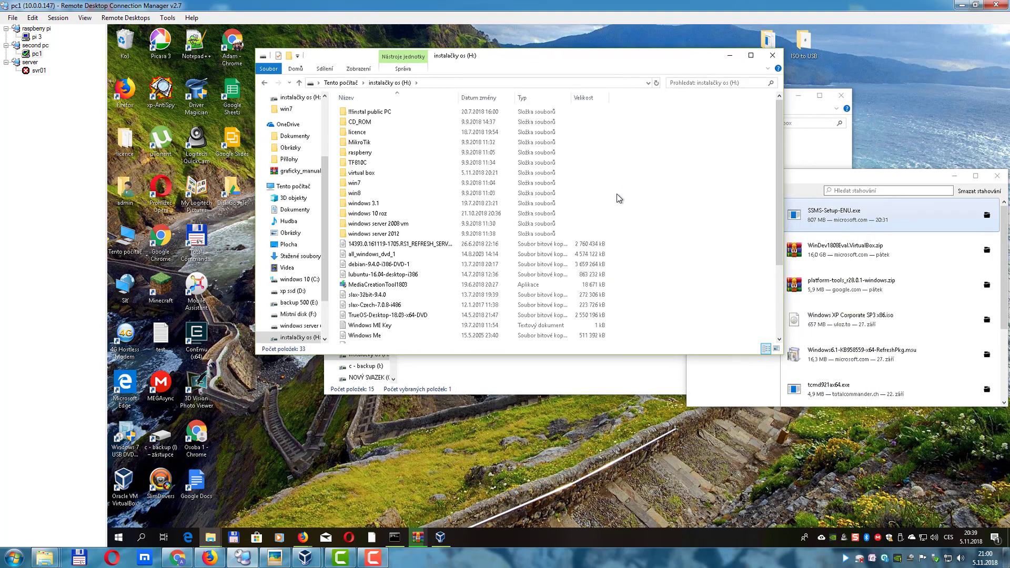
scroll(620, 211, "down", 3)
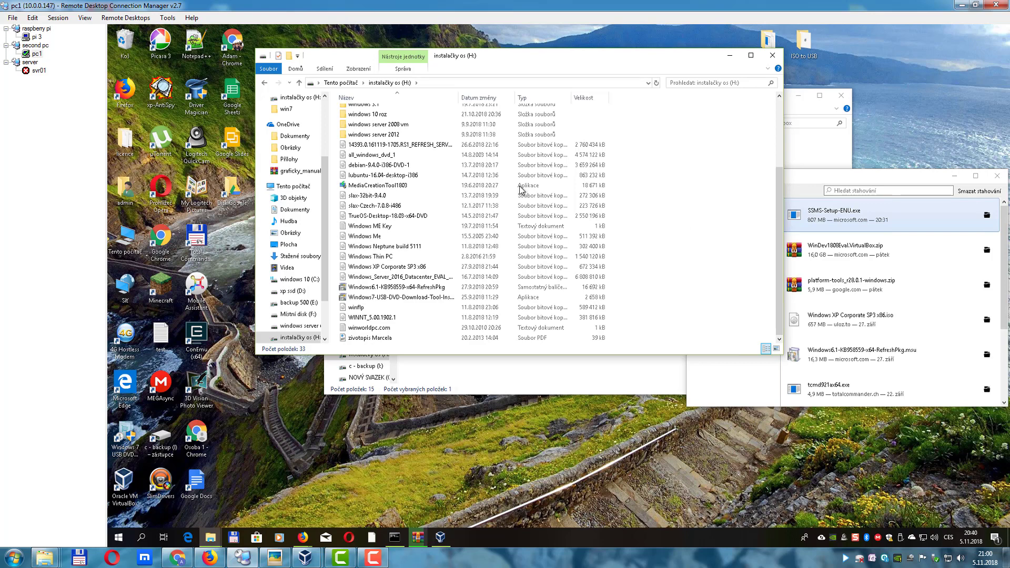
Go back to the drive overview and open the instalačky folder on the c - backup (I:) drive.
left_click(264, 84)
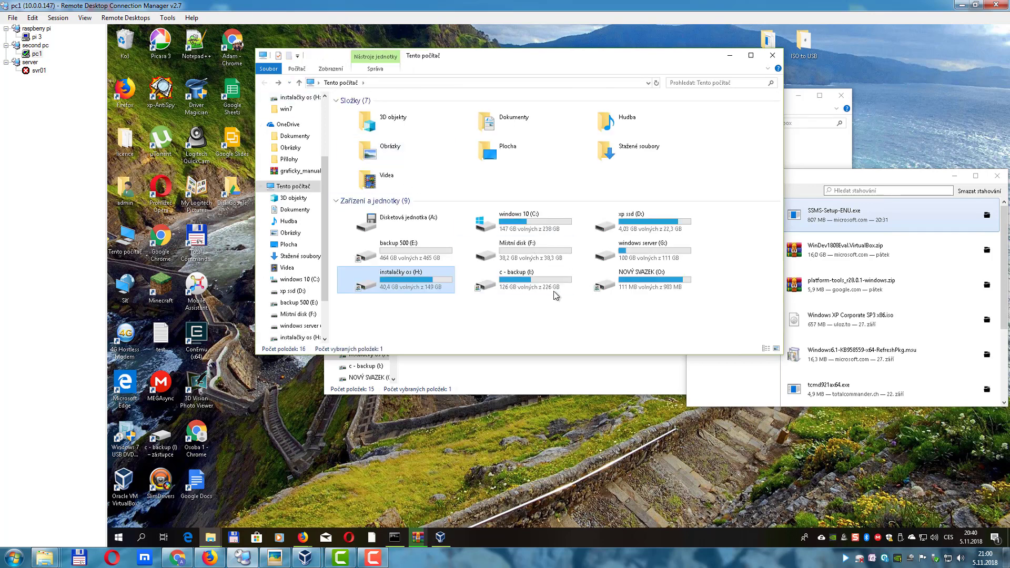
double_click(555, 293)
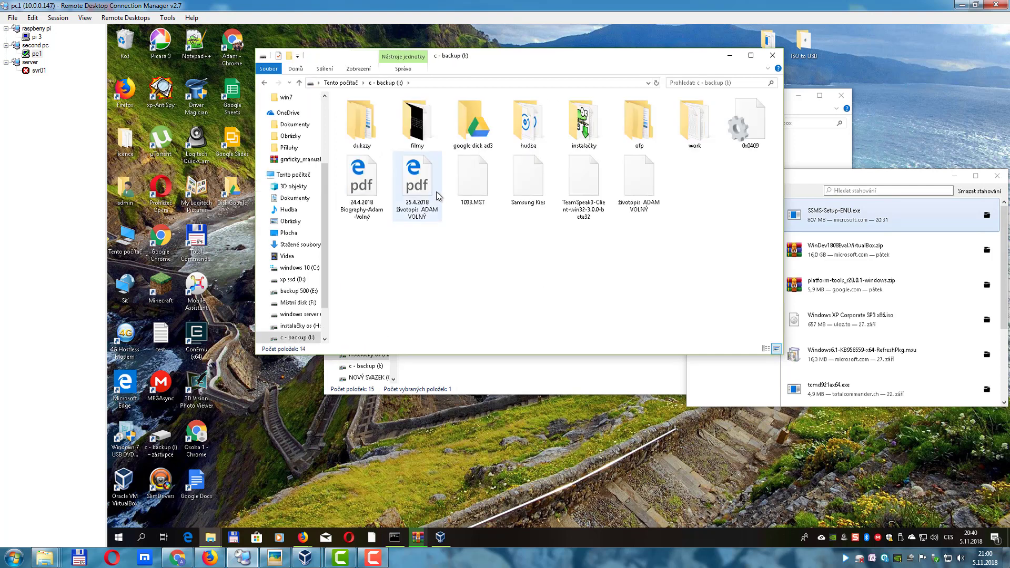
double_click(597, 135)
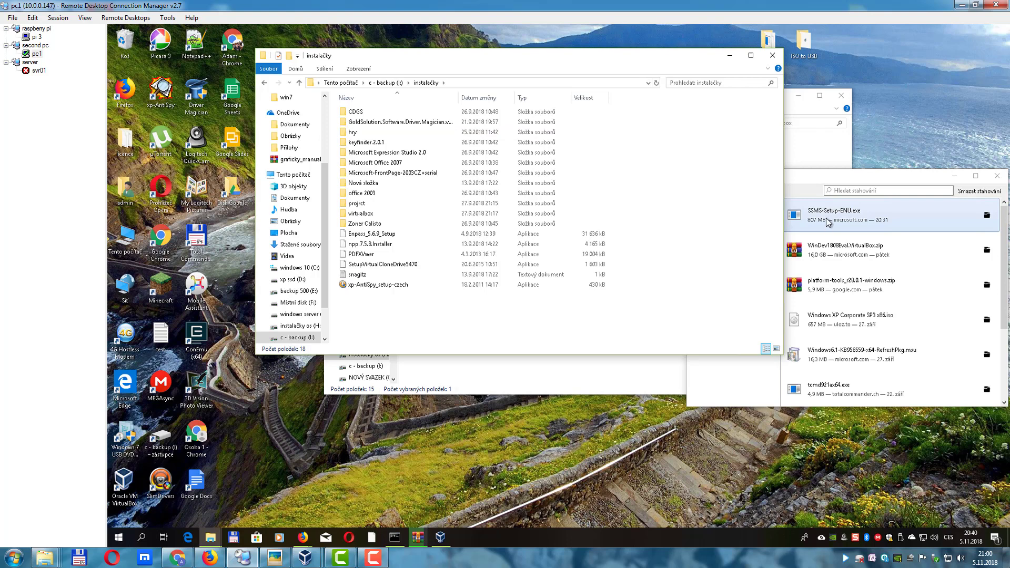
Open the folder containing the downloaded SSMS-Setup-ENU.exe and place its window beside the instalačky folder.
left_click(827, 221)
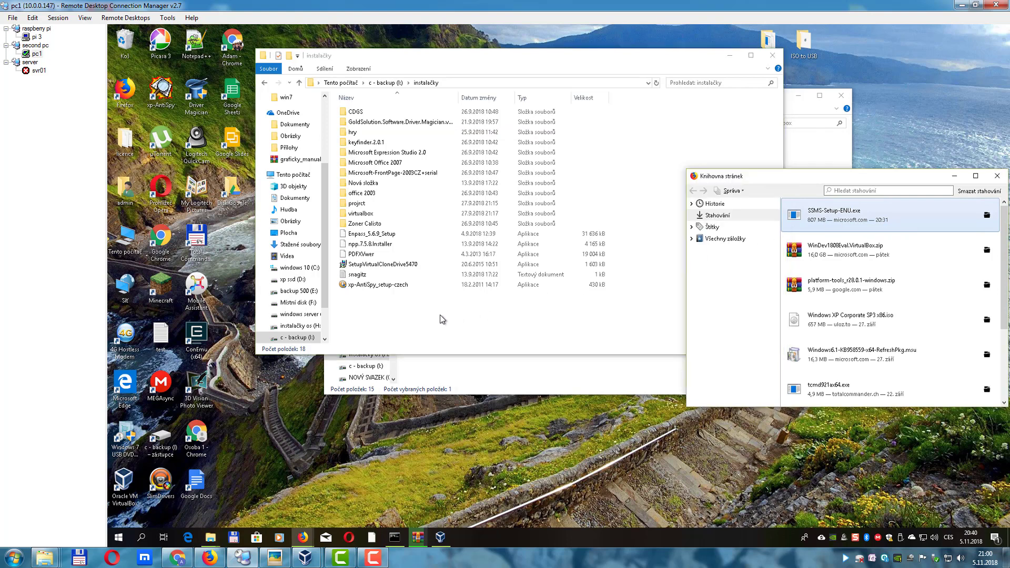
right_click(860, 218)
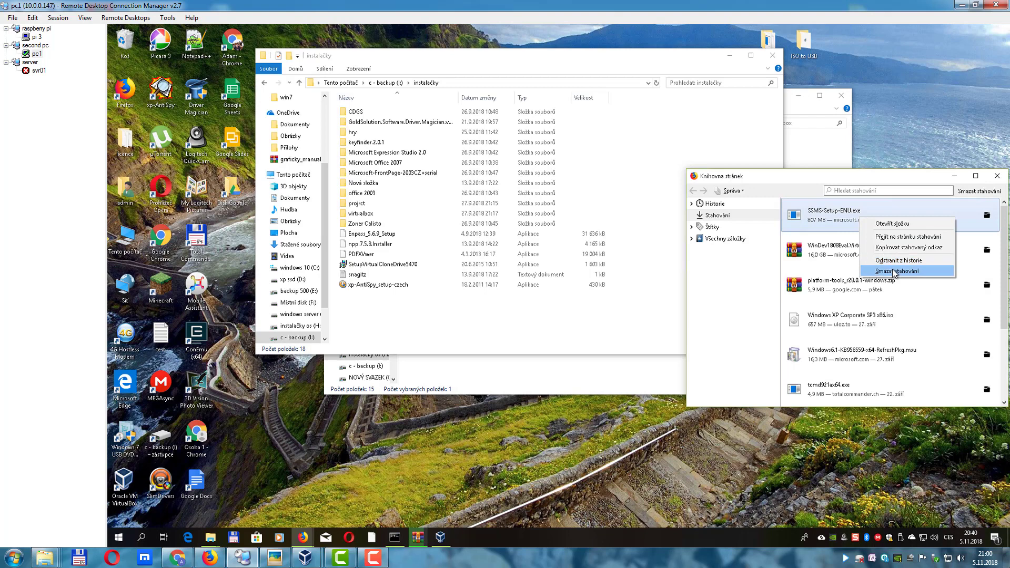
left_click(890, 223)
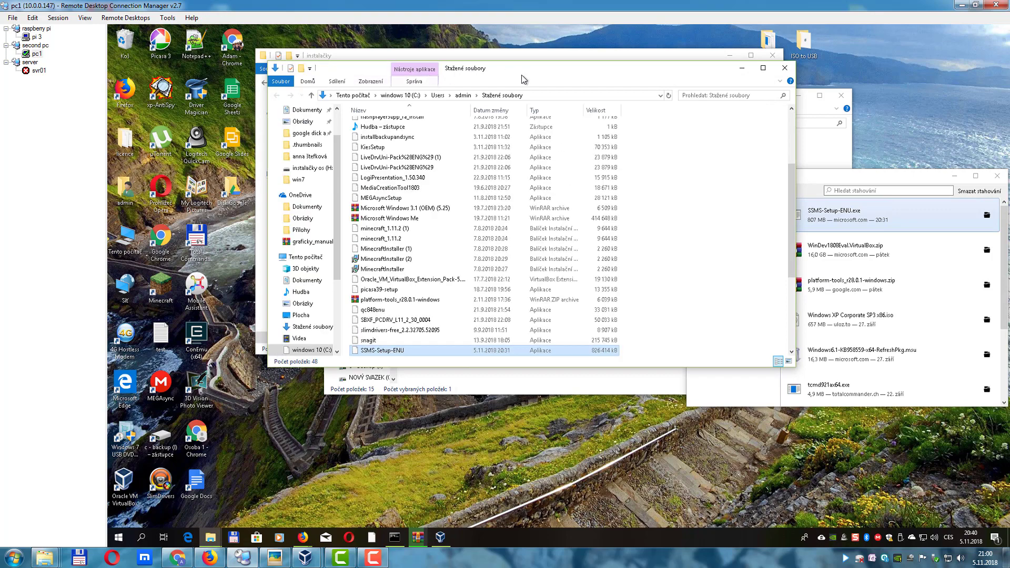
left_click_drag(433, 73, 704, 67)
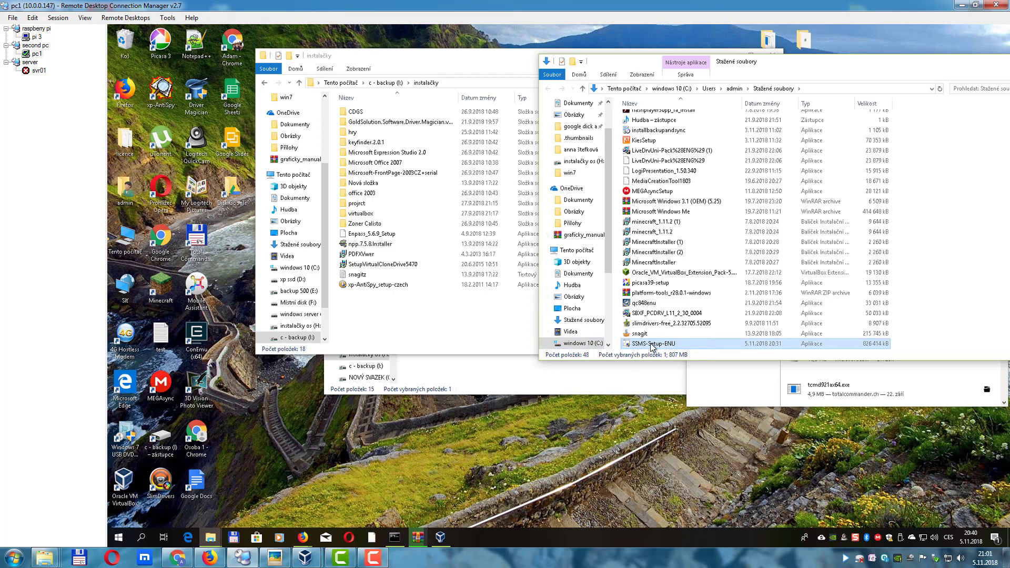
Copy SSMS-Setup-ENU from the downloads folder into the instalačky folder on c - backup (I:).
mouse_move(652, 347)
double_click(659, 344)
right_click(657, 343)
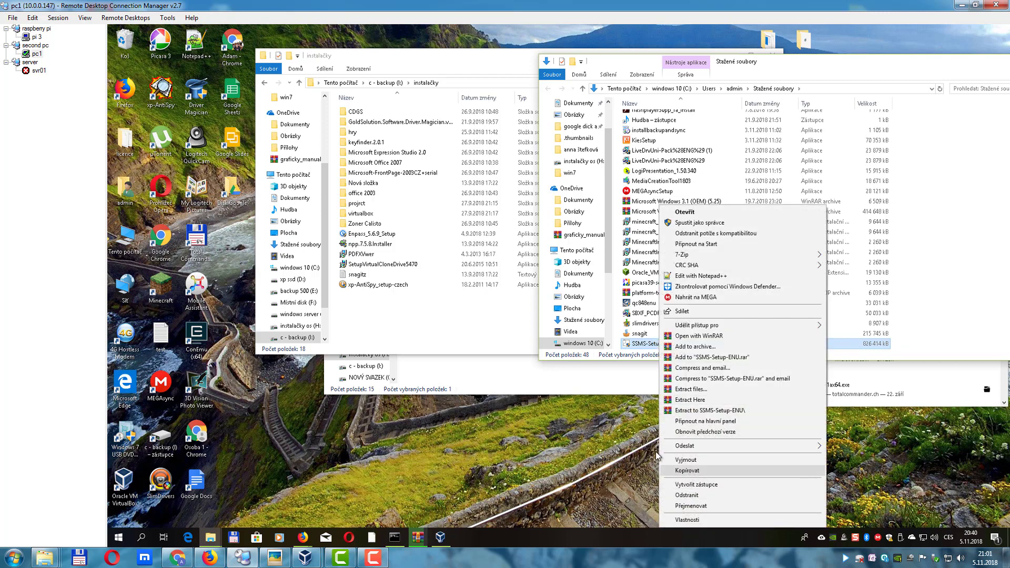
left_click(687, 470)
left_click(426, 317)
right_click(425, 316)
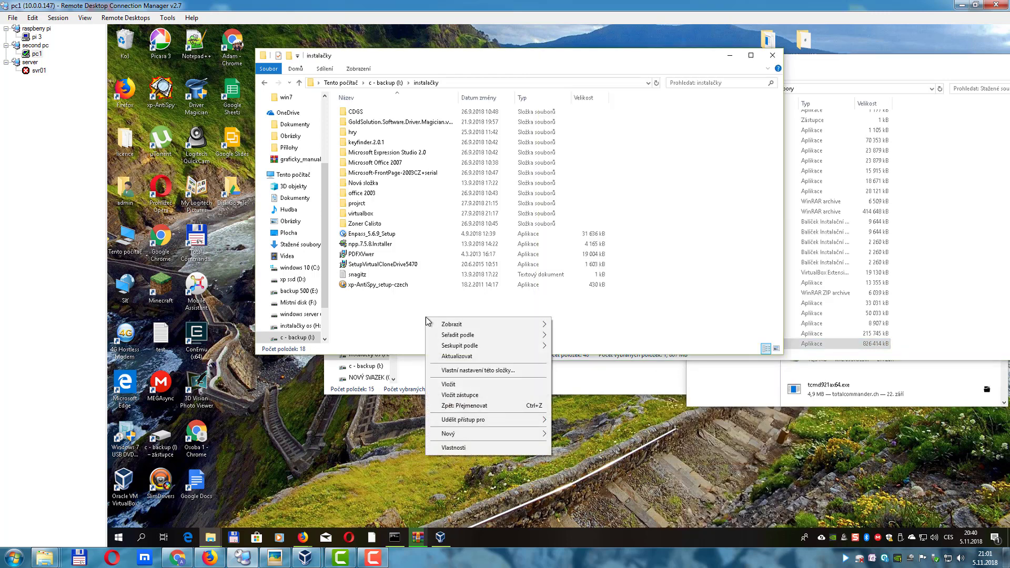
left_click(472, 388)
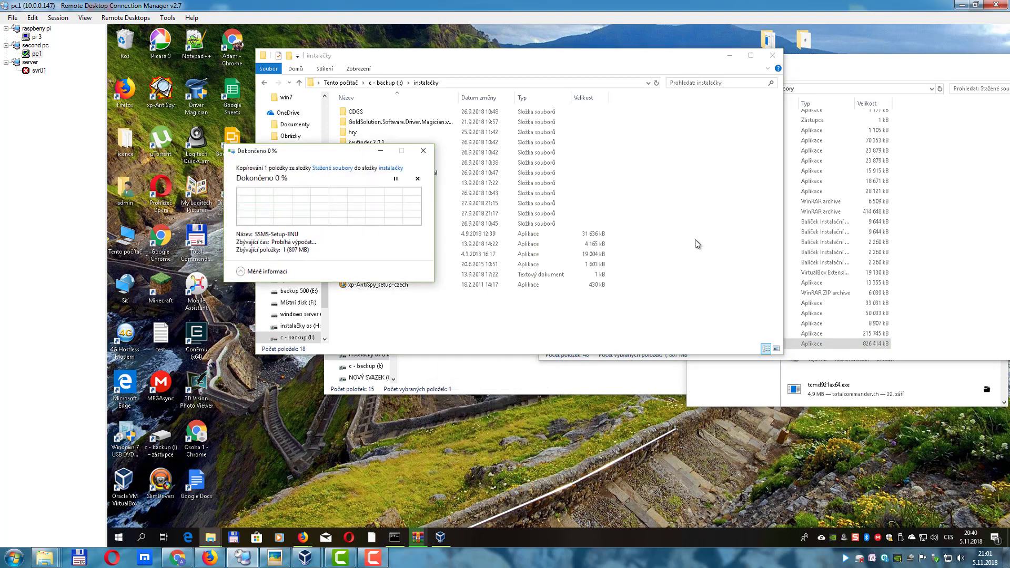
Return from the remote desktop to the gentoo virtual machine, log in to the Plasma session and dismiss the mouse integration notice.
left_click(959, 6)
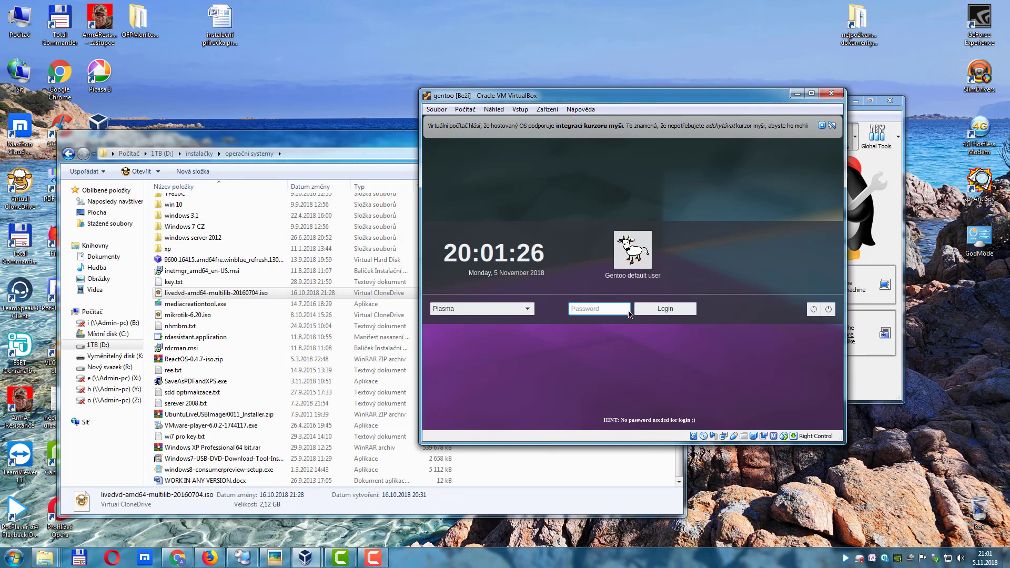
left_click(658, 313)
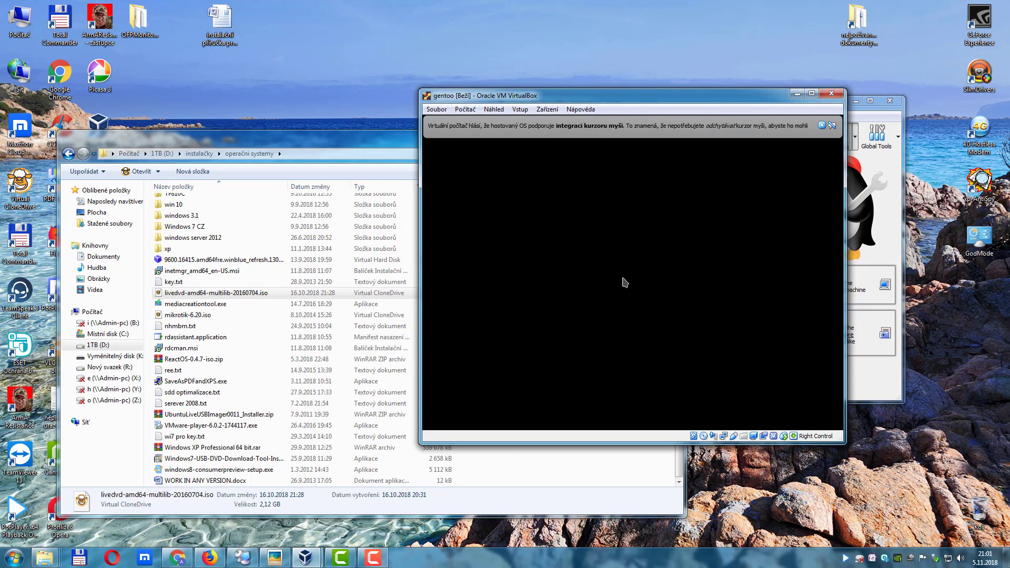
left_click(822, 125)
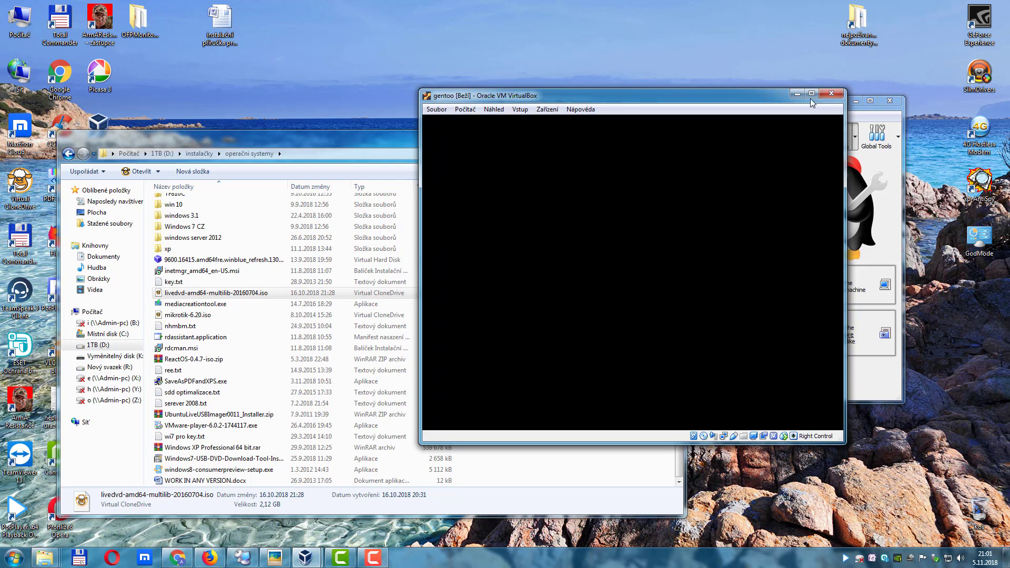
Maximize the gentoo virtual machine window while the Plasma desktop loads, briefly bringing up Firefox and minimizing it again.
left_click(811, 93)
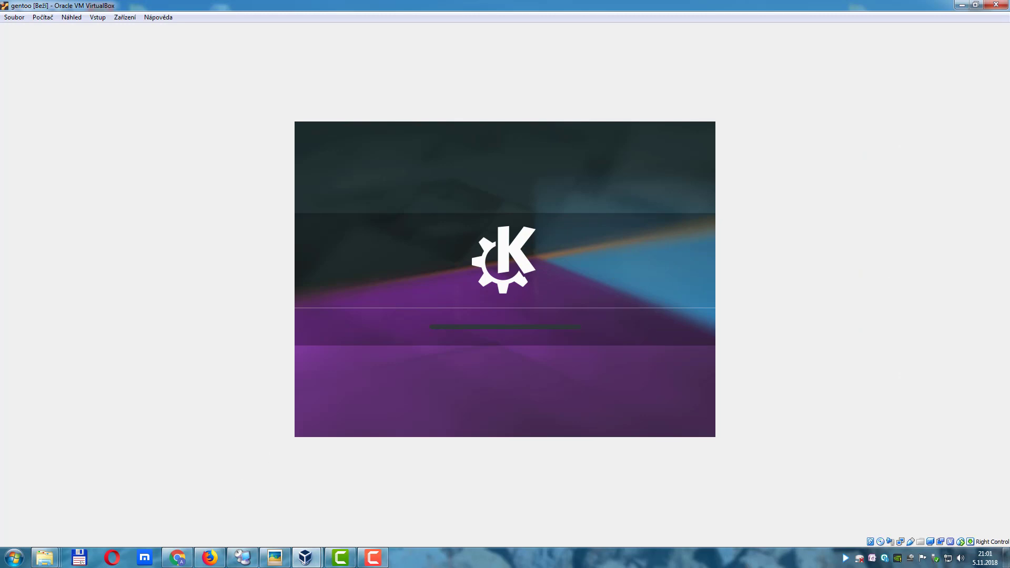
left_click(975, 5)
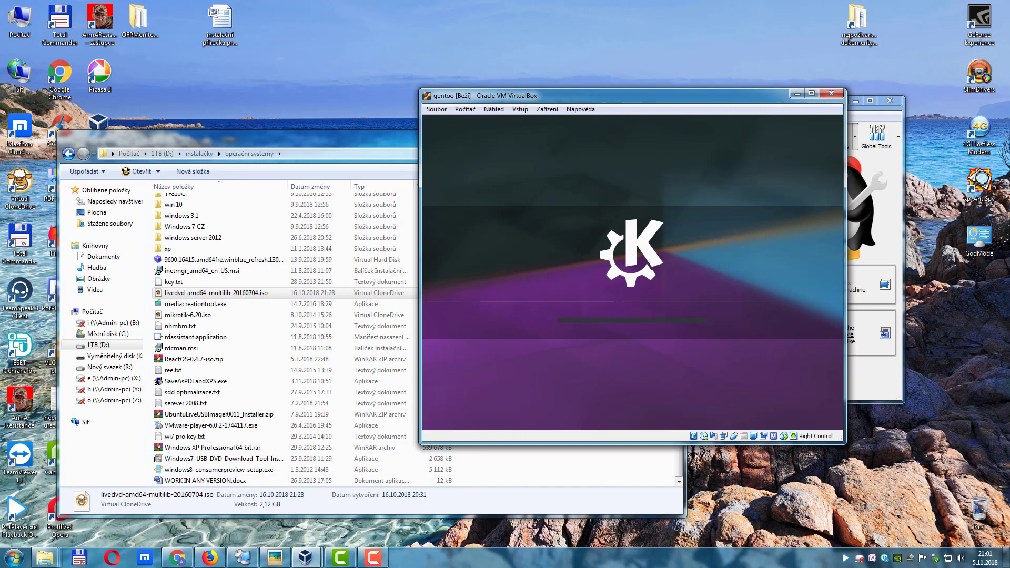
key("super+Up")
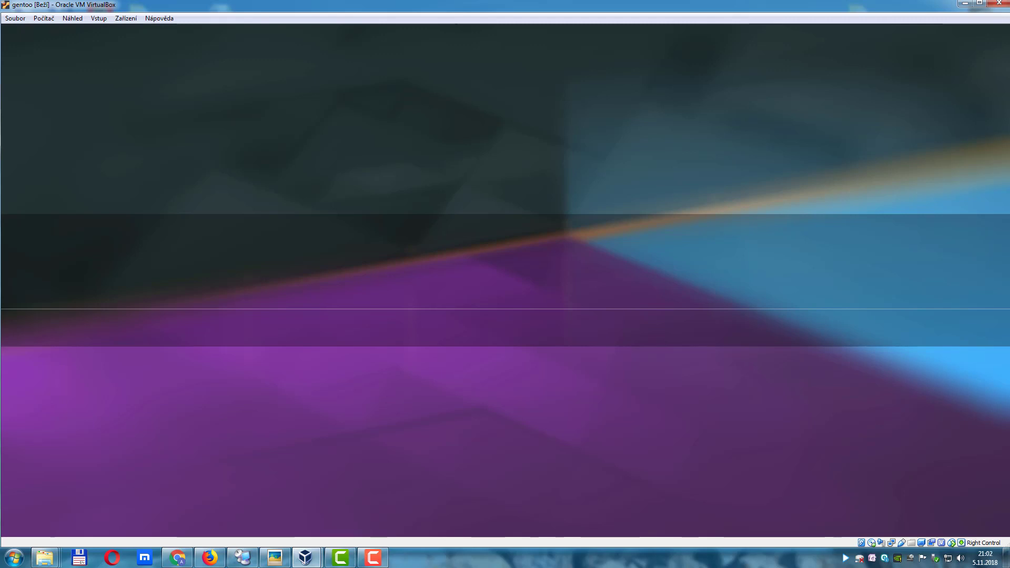
left_click(979, 3)
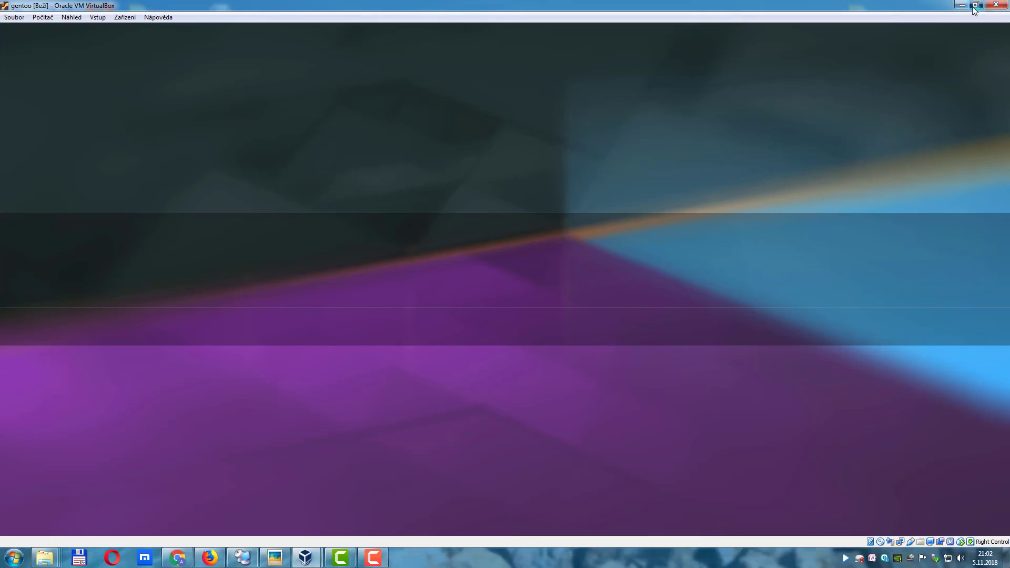
left_click(977, 6)
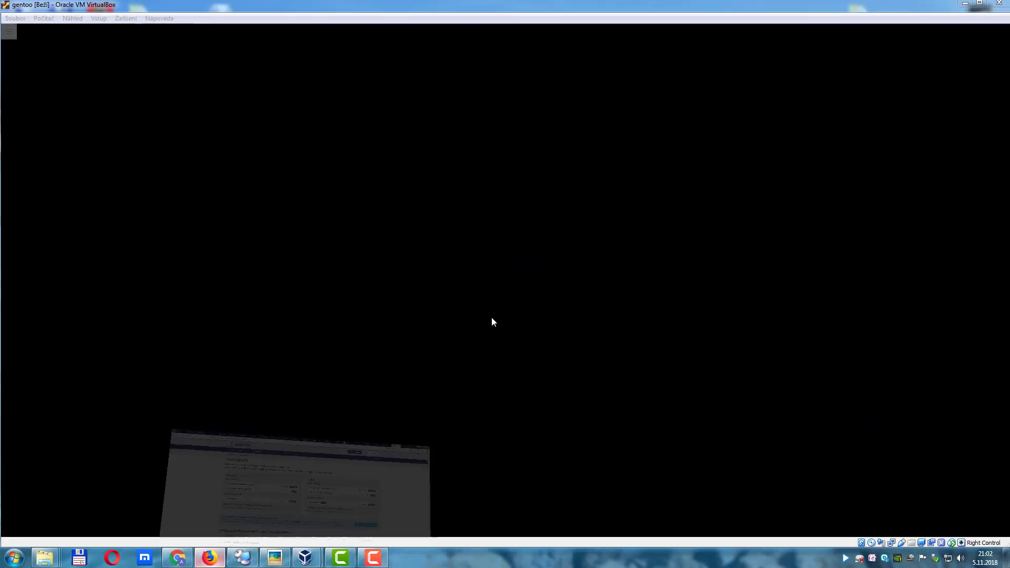
left_click(210, 558)
left_click(960, 5)
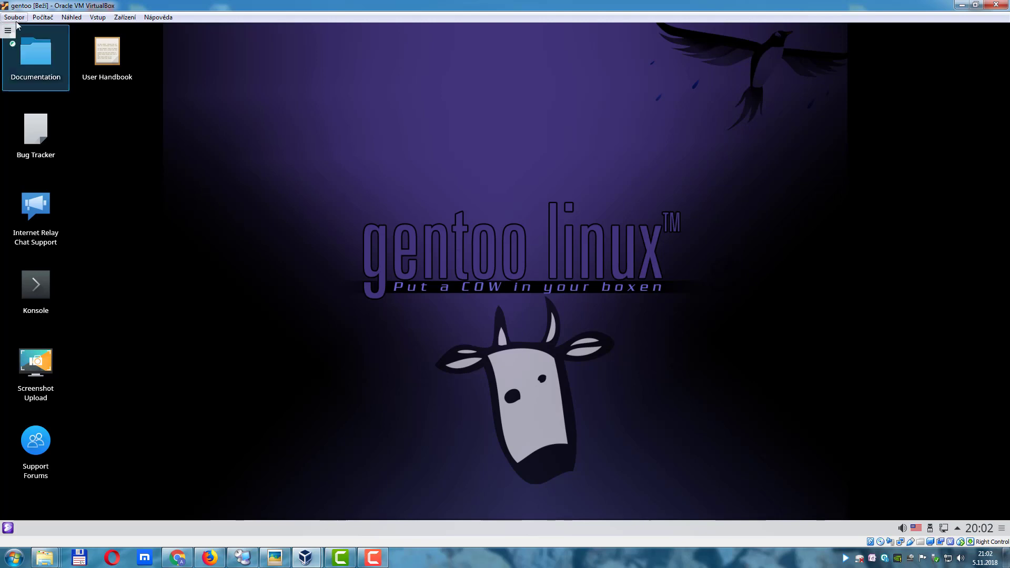
Browse the Gentoo application launcher's favorites, application categories and the Utilities category.
left_click(7, 528)
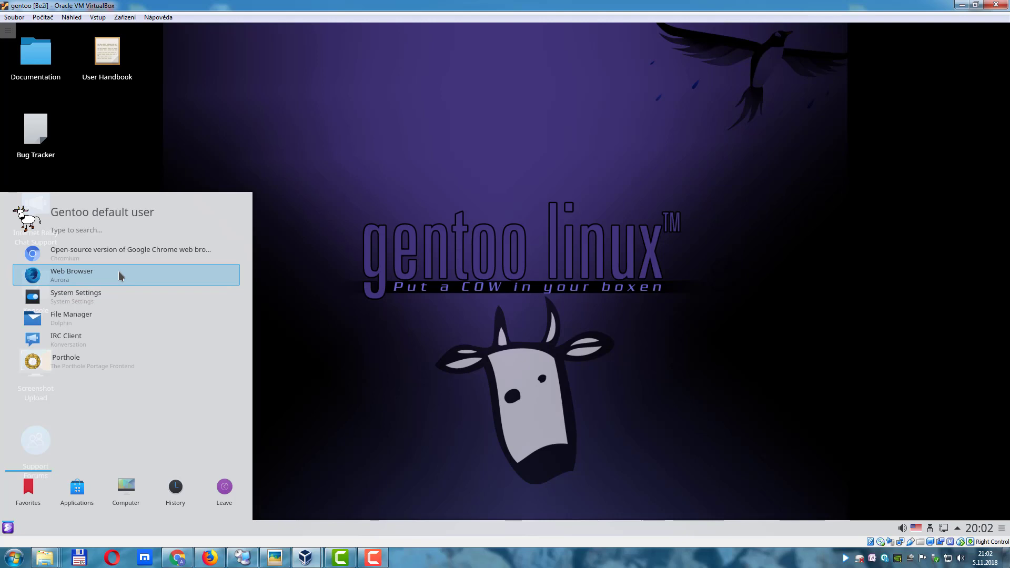
left_click(81, 490)
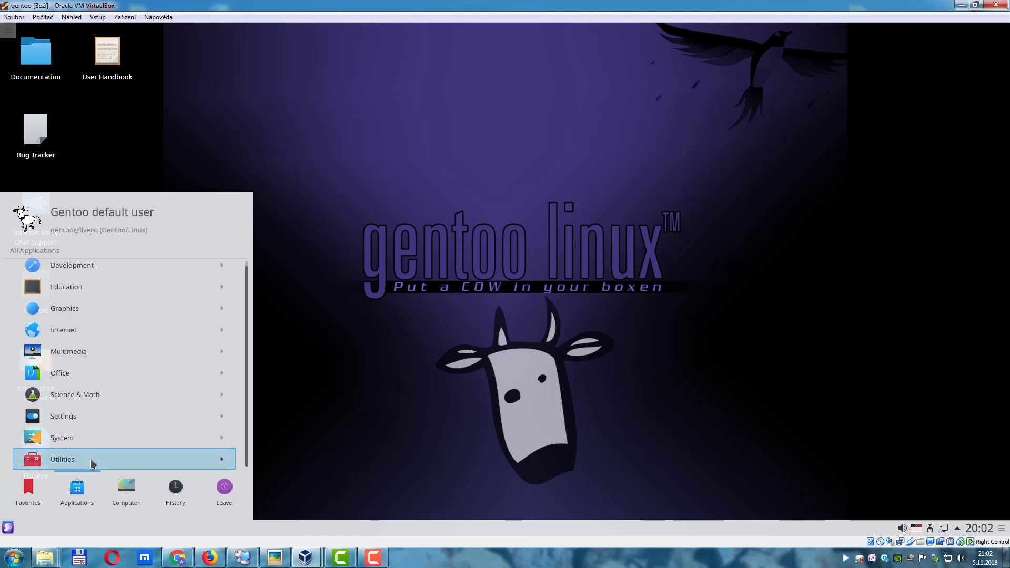
left_click(218, 461)
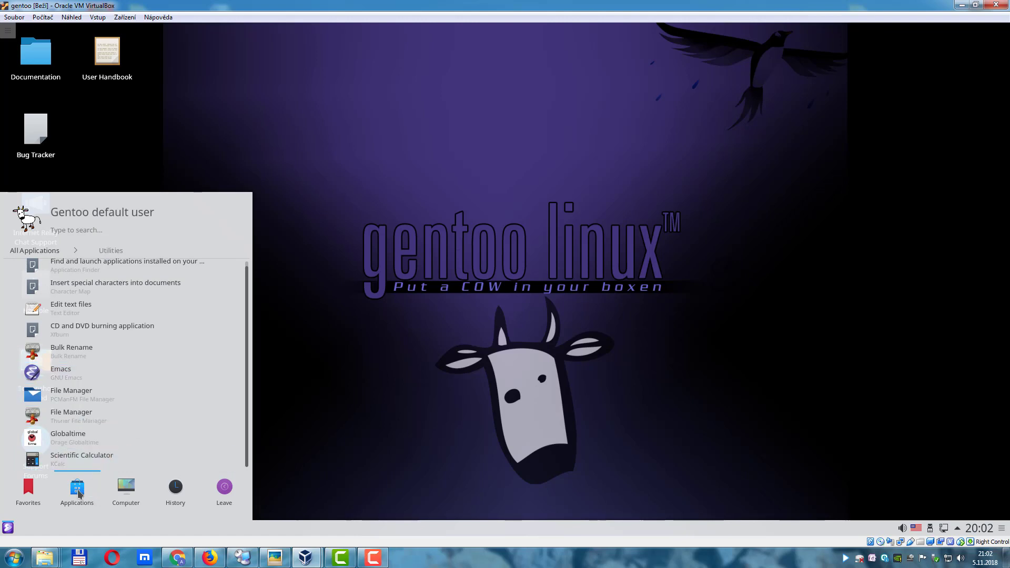
left_click(23, 497)
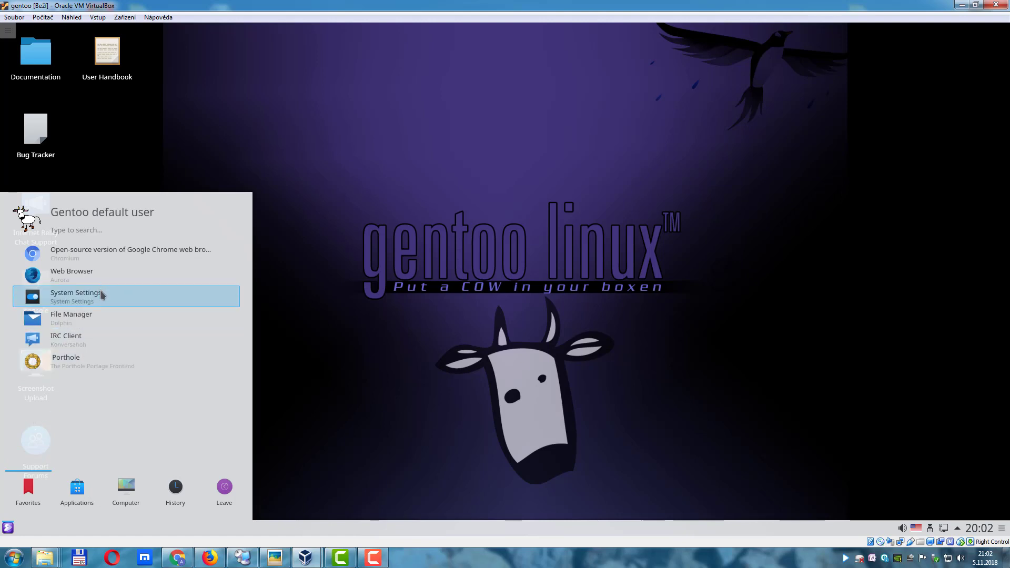
left_click(78, 488)
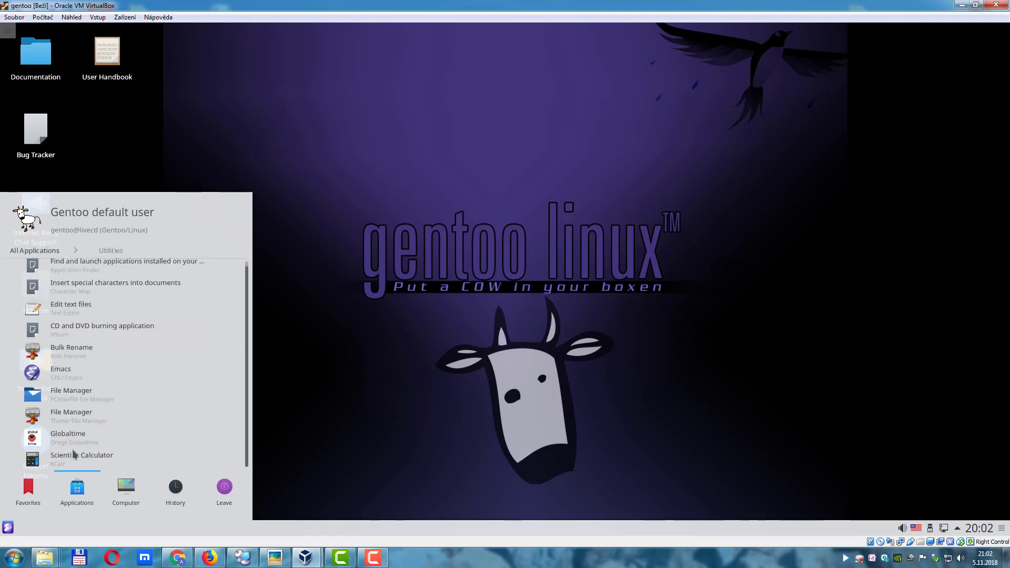
left_click(44, 253)
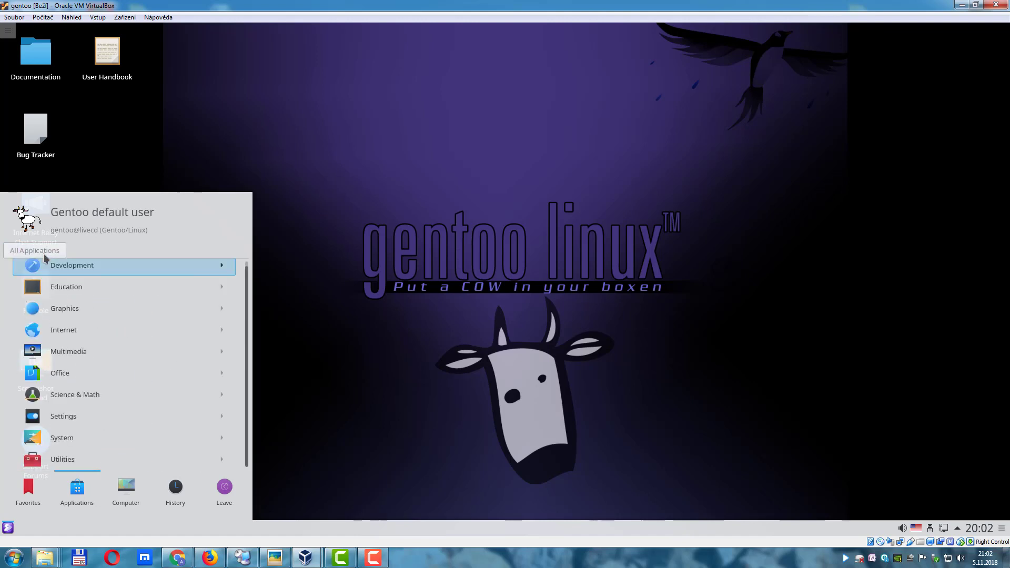
Look through the Development and Web Development applications and launch GNU Emacs from Development.
left_click(110, 270)
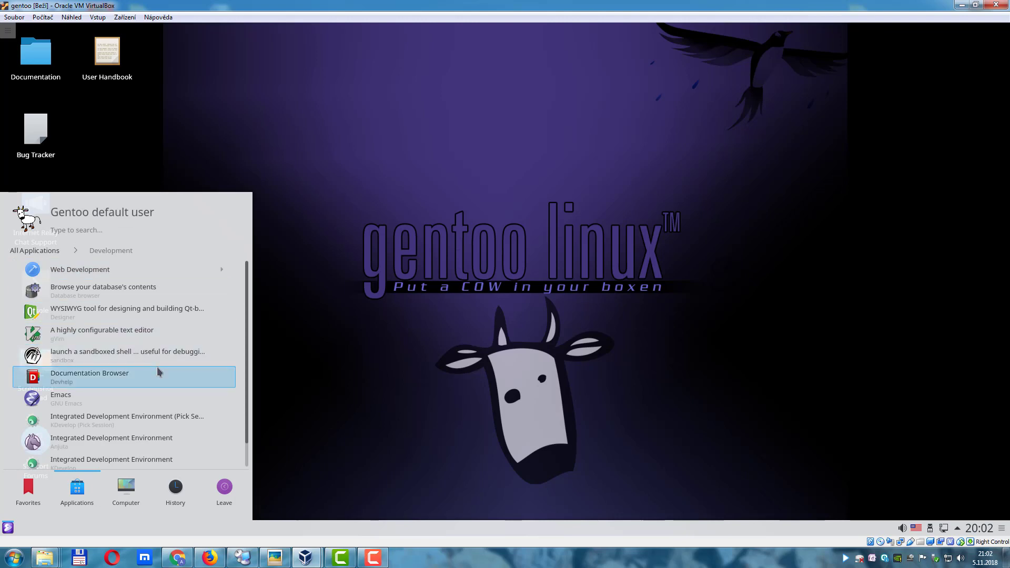
left_click(223, 271)
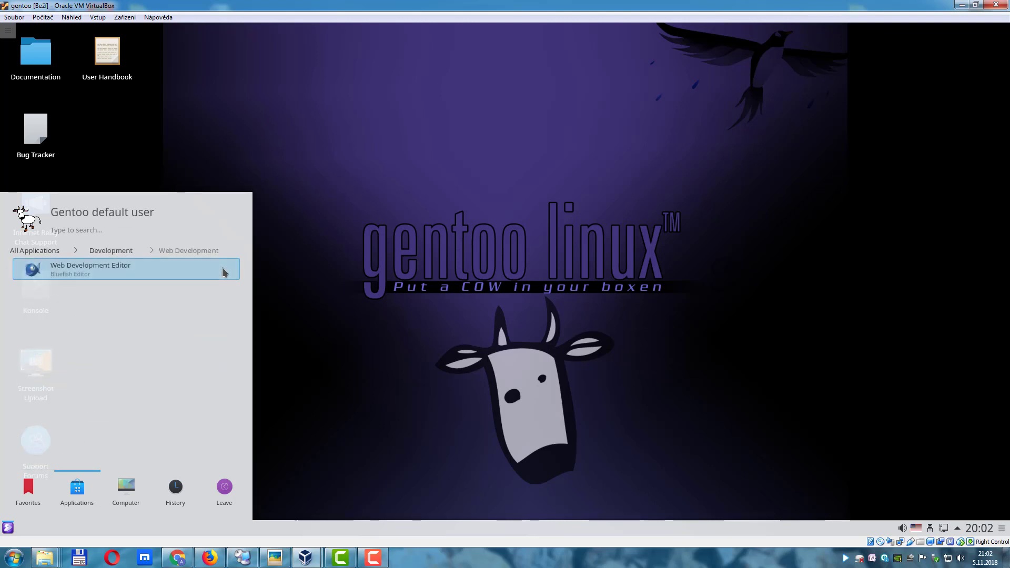
left_click(45, 253)
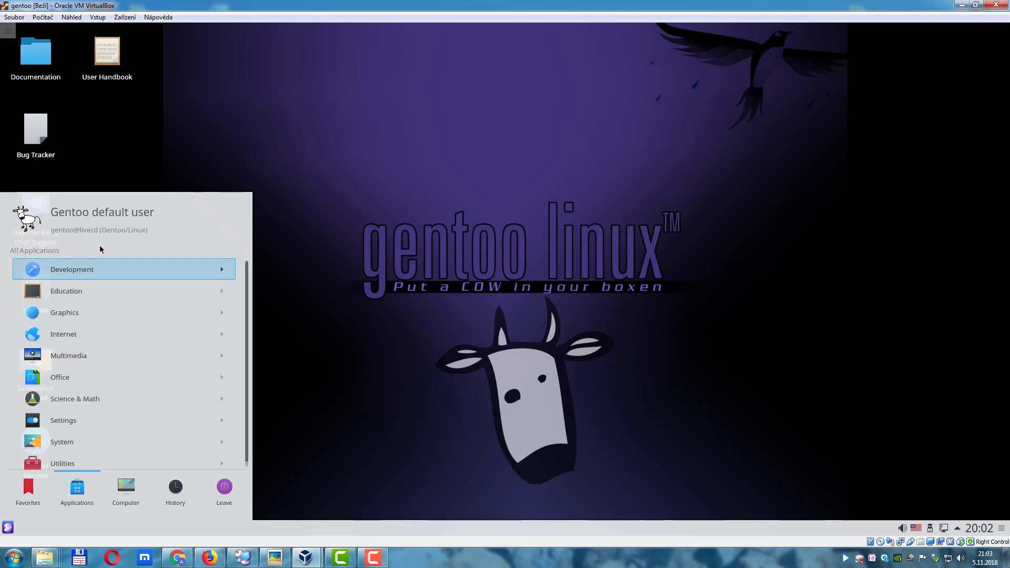
left_click(81, 269)
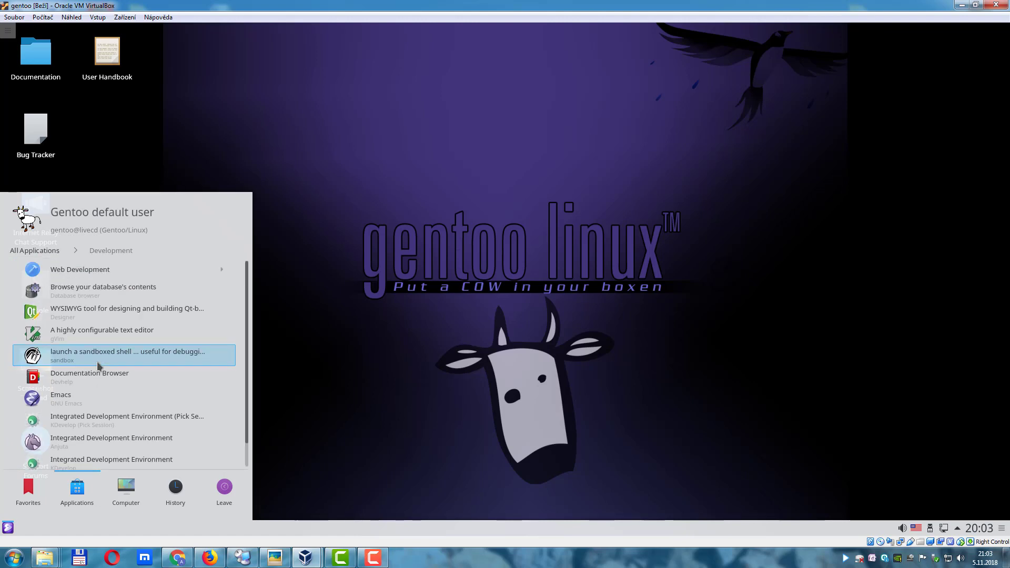
left_click(93, 400)
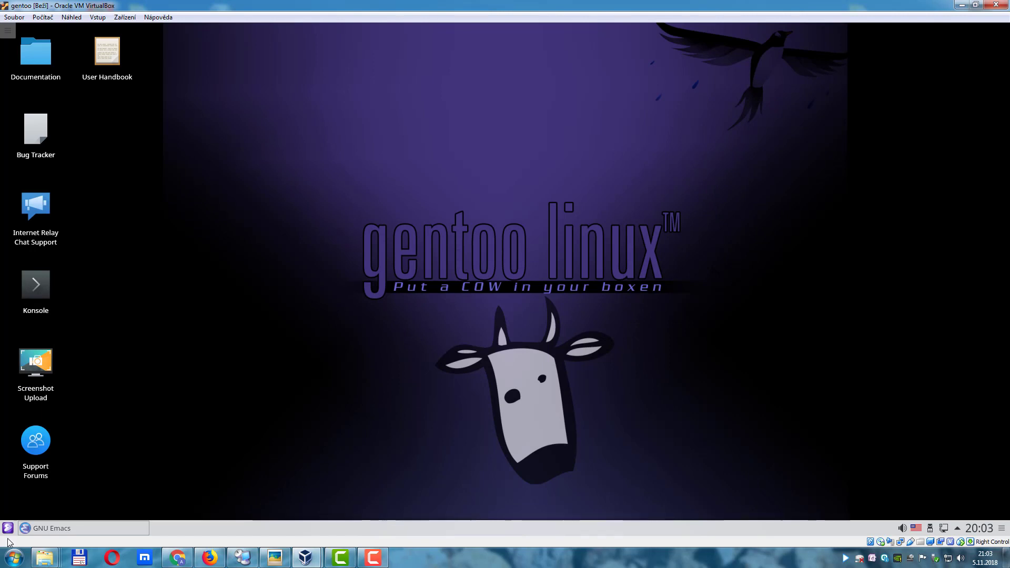
Browse the launcher's Science & Math and Settings categories and its Computer places, and bring up the Run Command search.
left_click(7, 528)
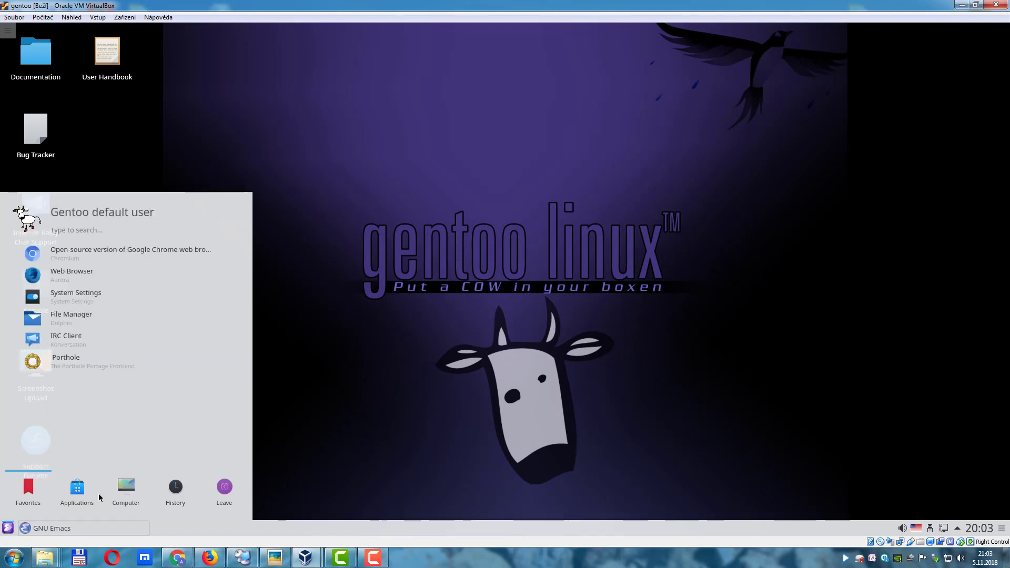
left_click(75, 493)
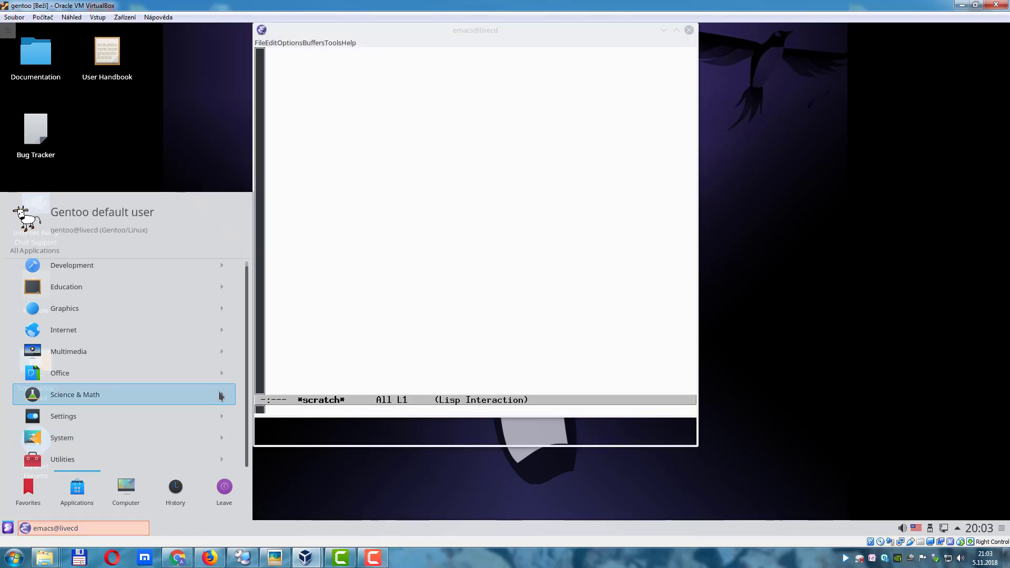
left_click(220, 396)
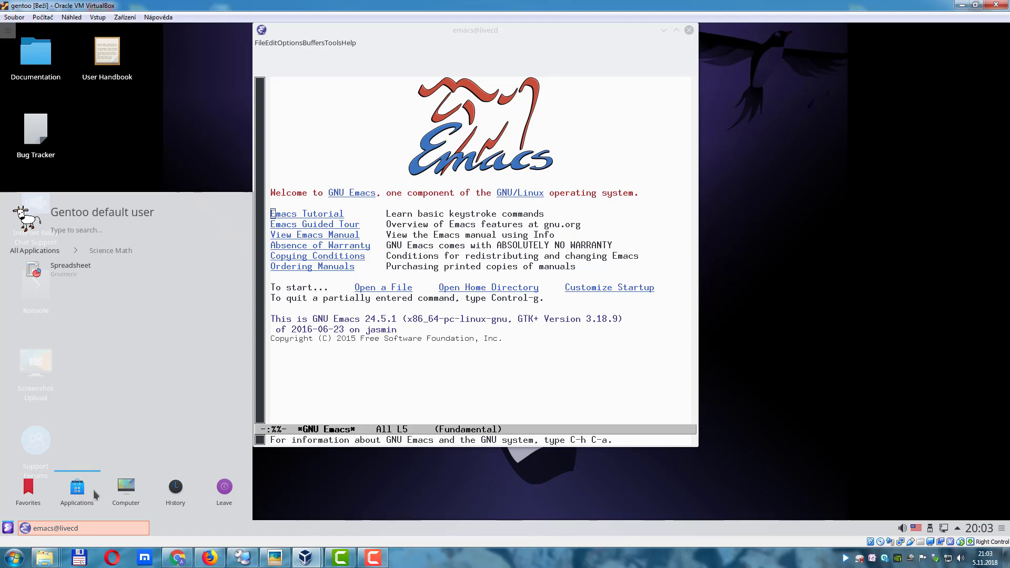
left_click(129, 488)
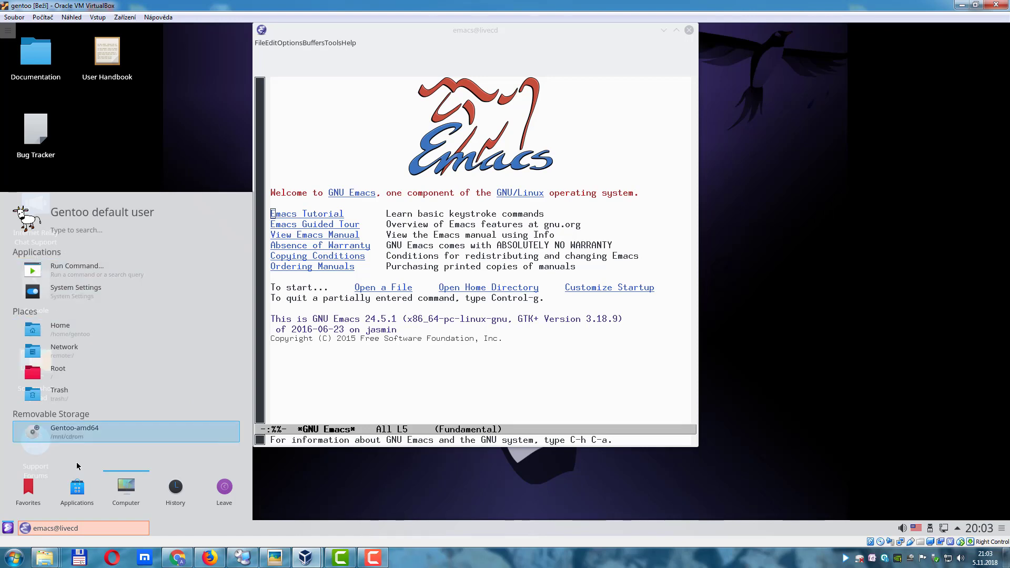
left_click(79, 494)
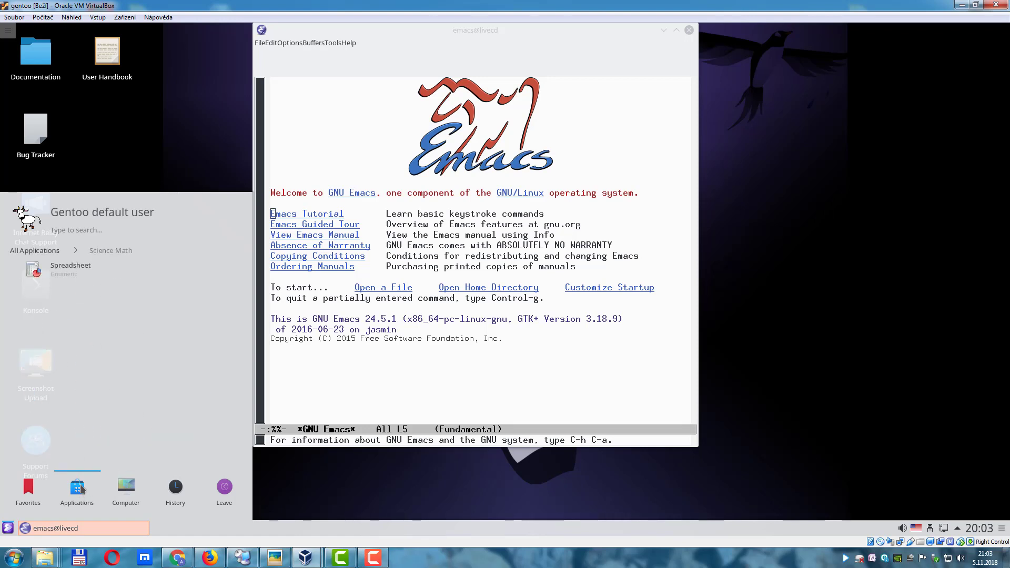
left_click(51, 253)
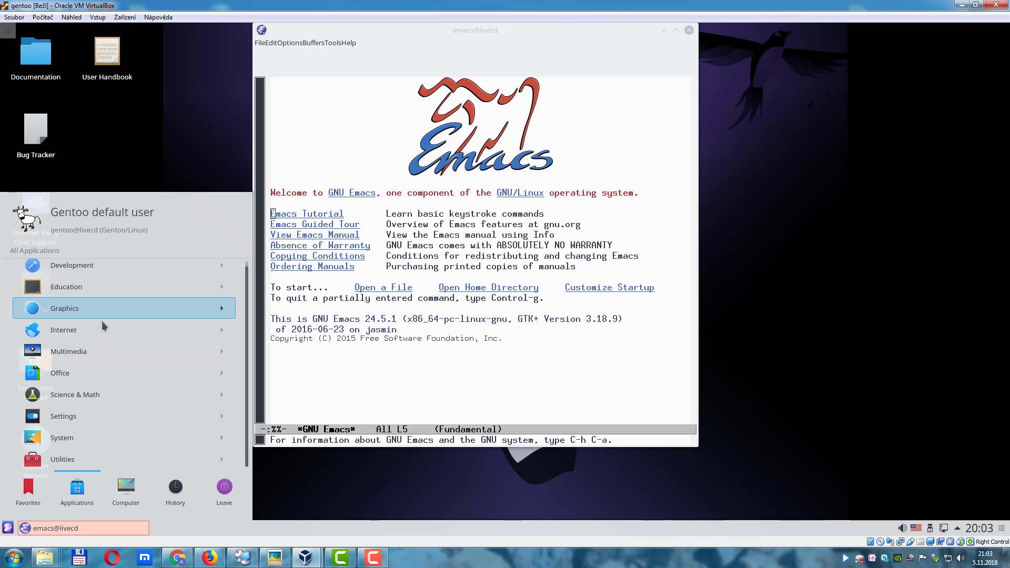
left_click(98, 417)
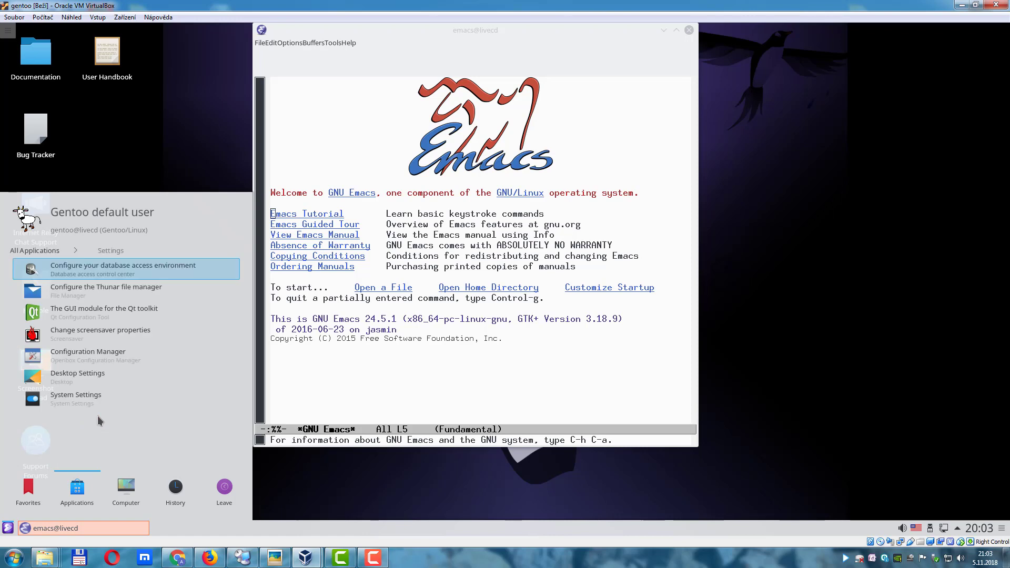
left_click(127, 493)
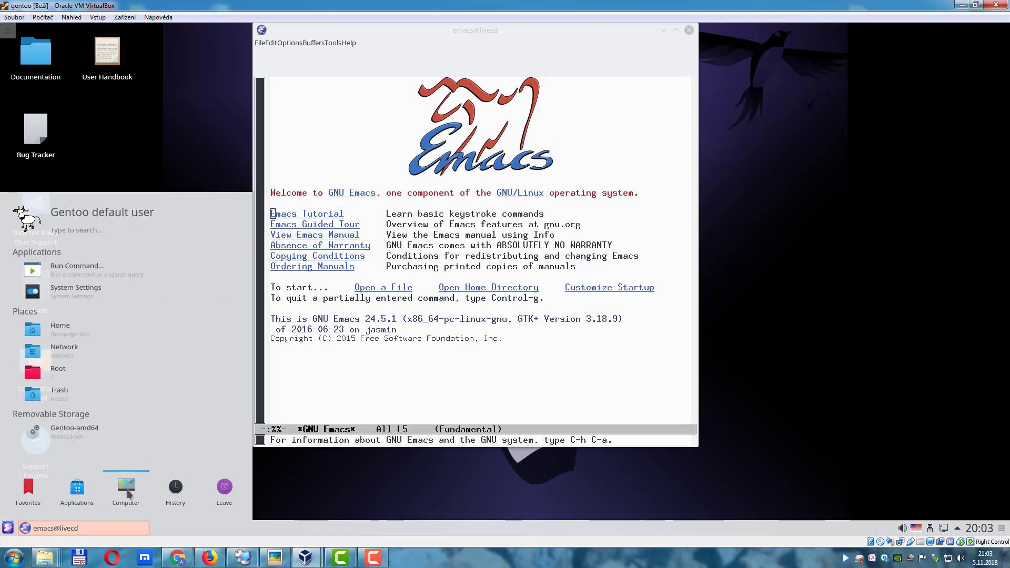
left_click(79, 288)
key("ctrl+f")
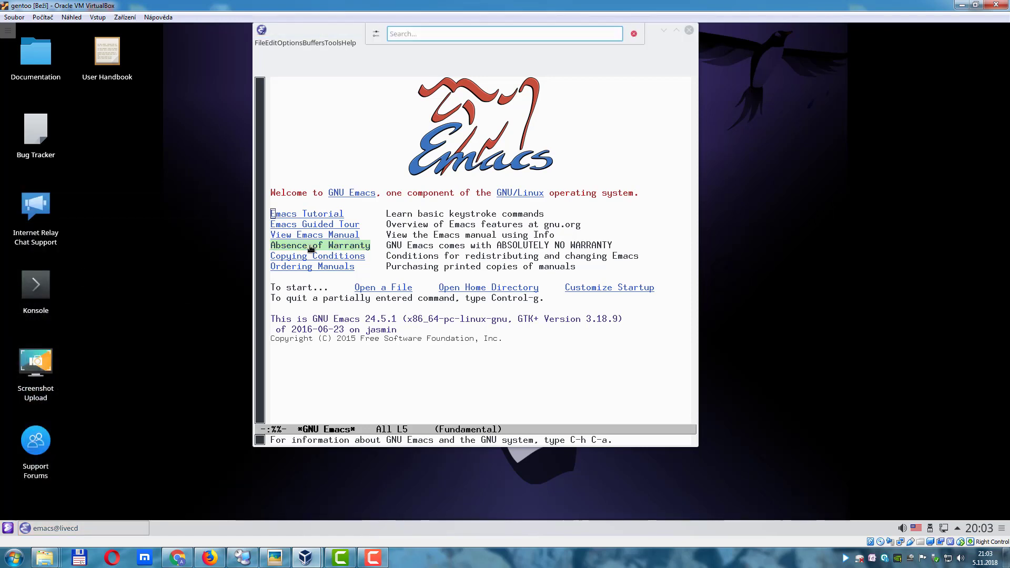
Look at the Emacs buffer commands, move the Emacs window aside and close it.
left_click(314, 42)
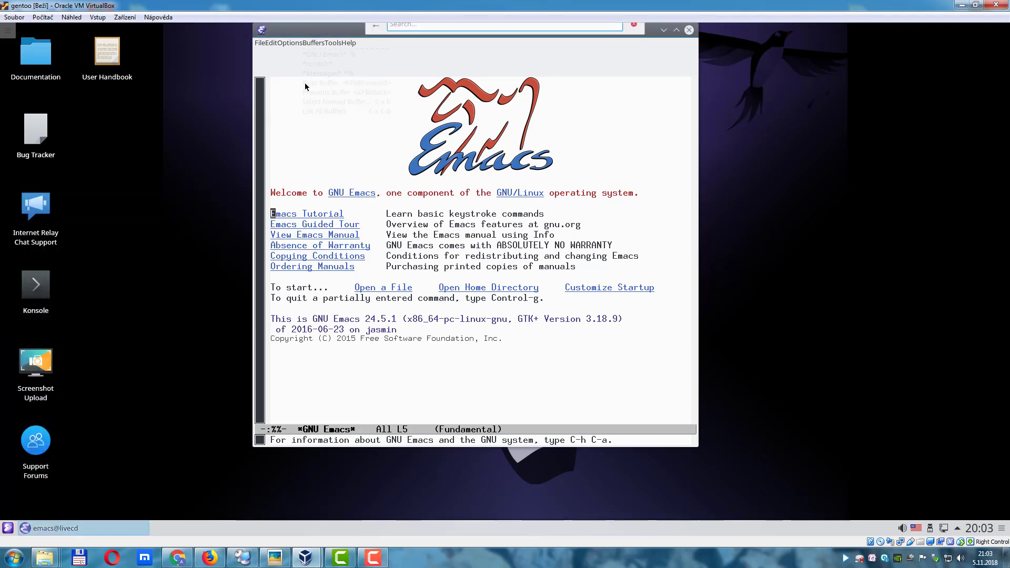
left_click(585, 49)
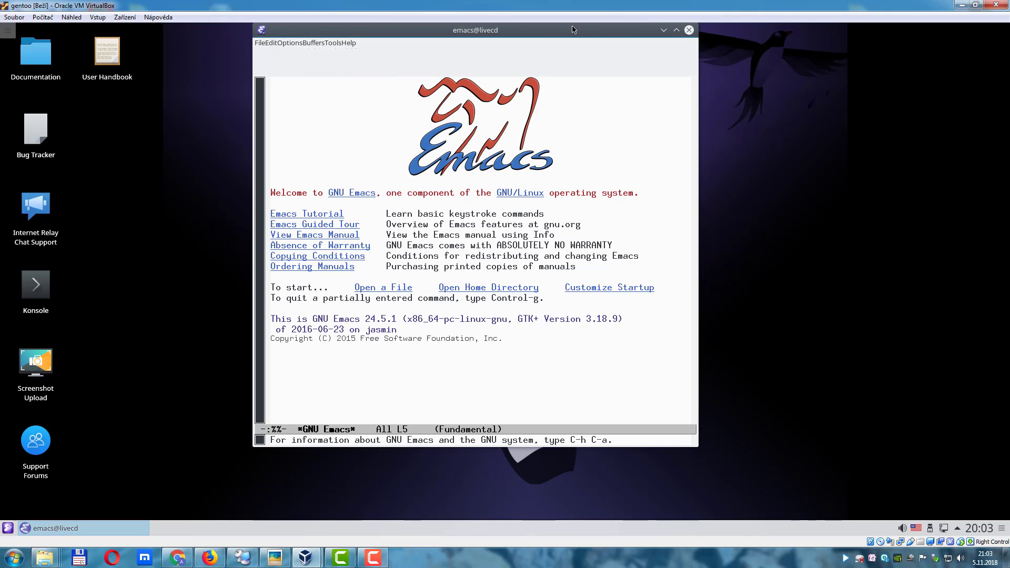
left_click_drag(572, 30, 469, 36)
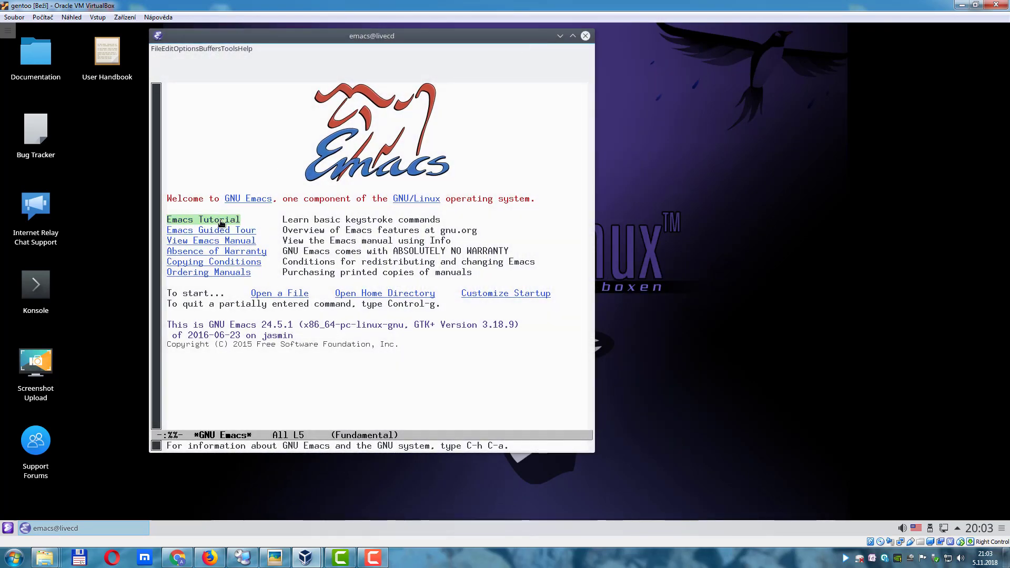
left_click(585, 35)
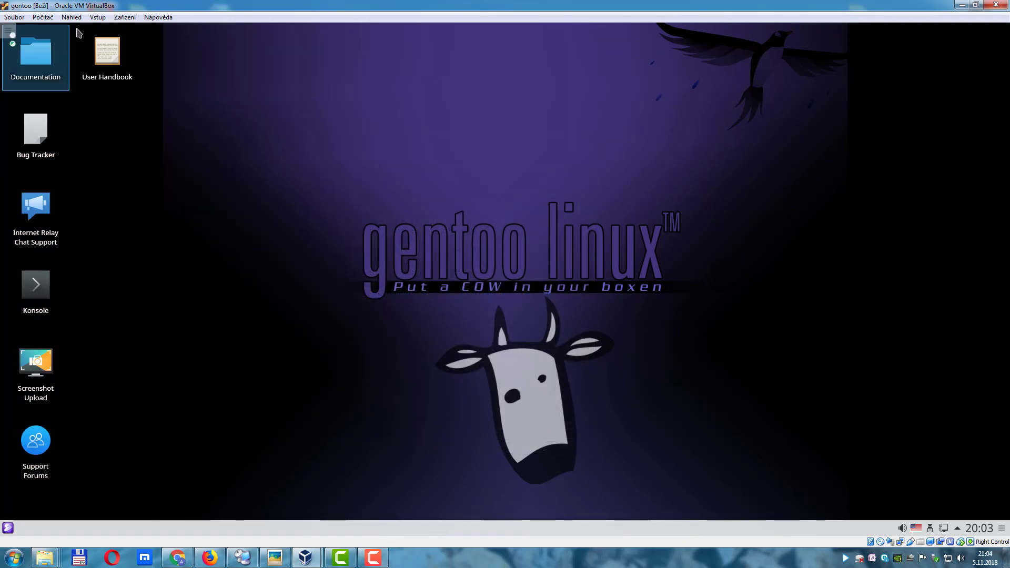
Open the Support Forums shortcut from the Gentoo desktop.
left_click(7, 529)
left_click(6, 530)
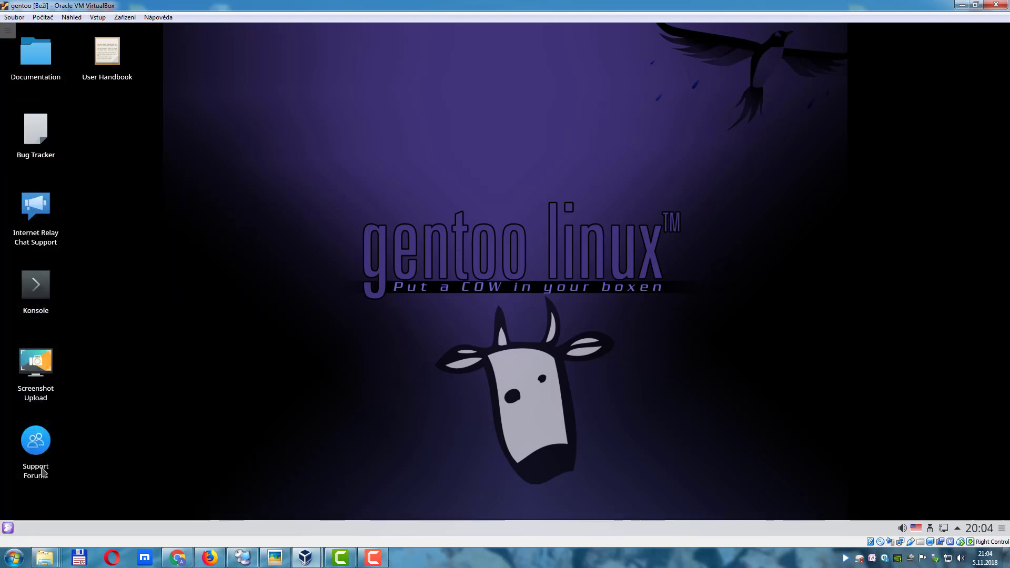
left_click(45, 444)
Check the hidden status and notification items and the Device Notifier's list of removable media.
left_click(956, 529)
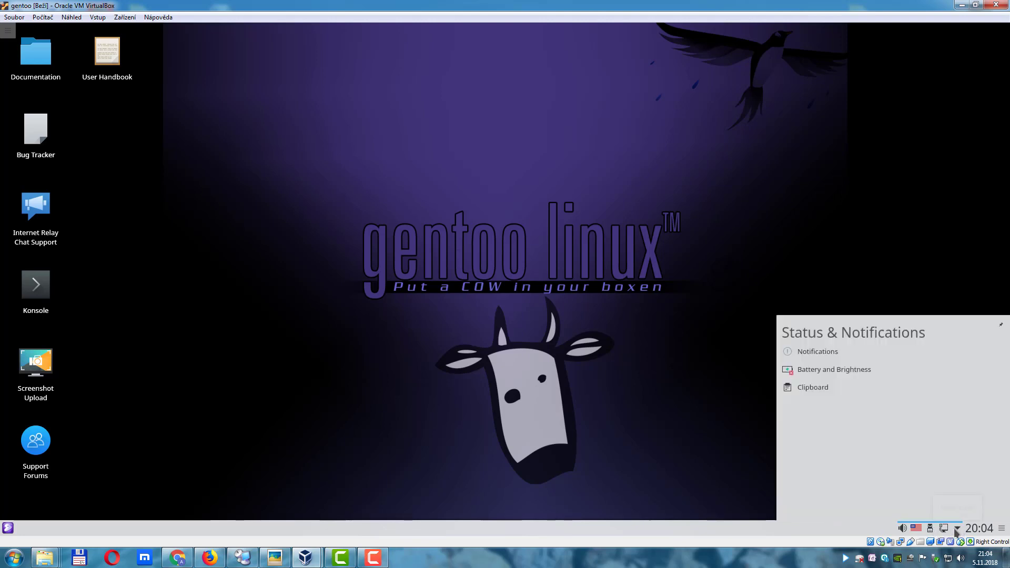
left_click(958, 527)
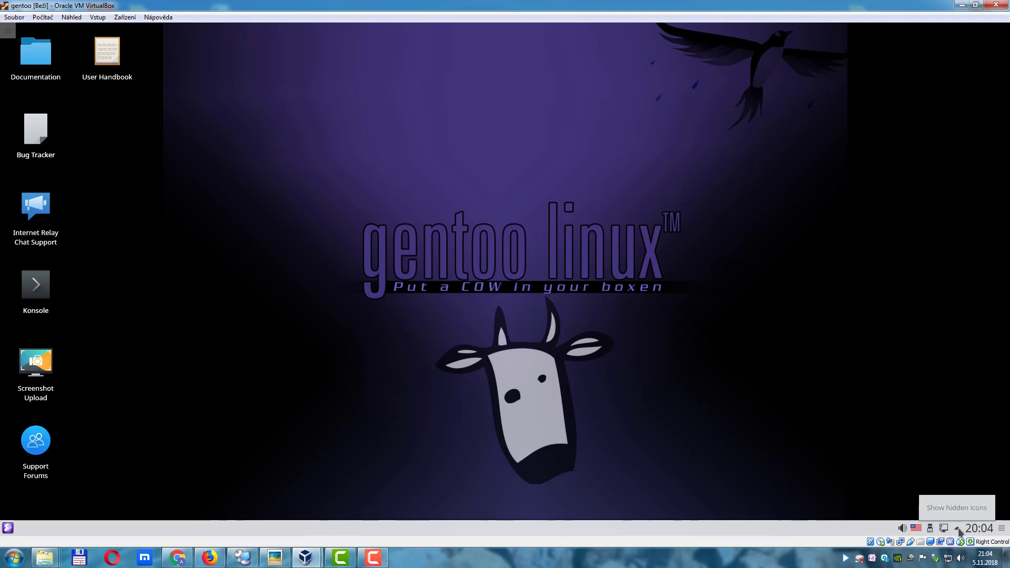
left_click(930, 527)
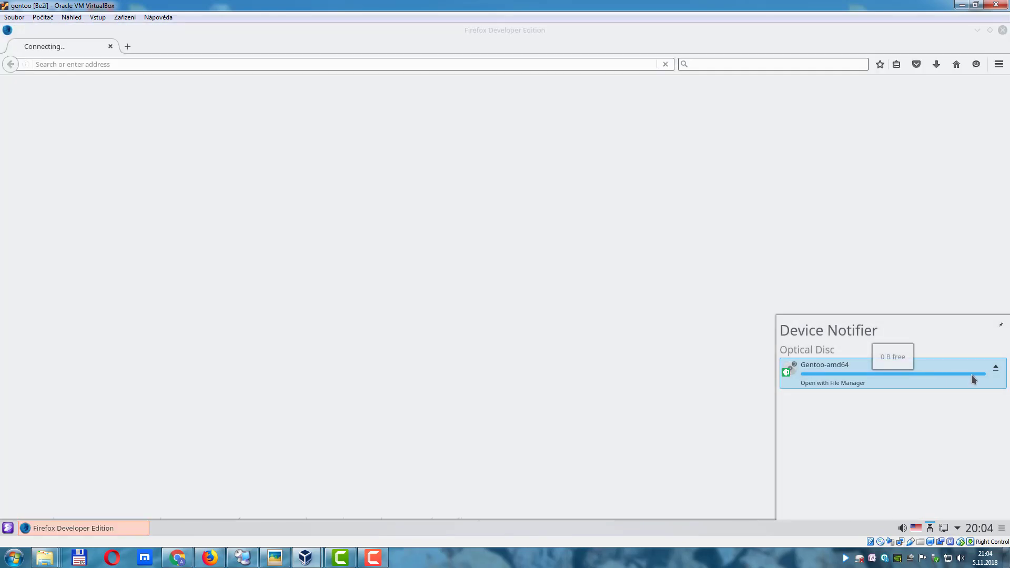
left_click(680, 198)
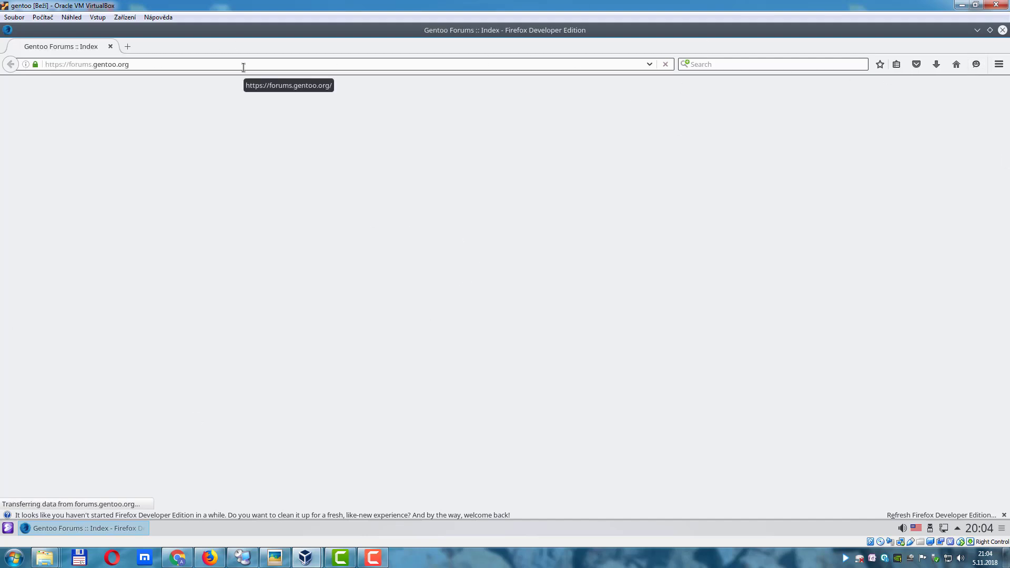
Look over the Gentoo Forums index down to the end of the page and minimize the browser window.
scroll(399, 330, "down", 5)
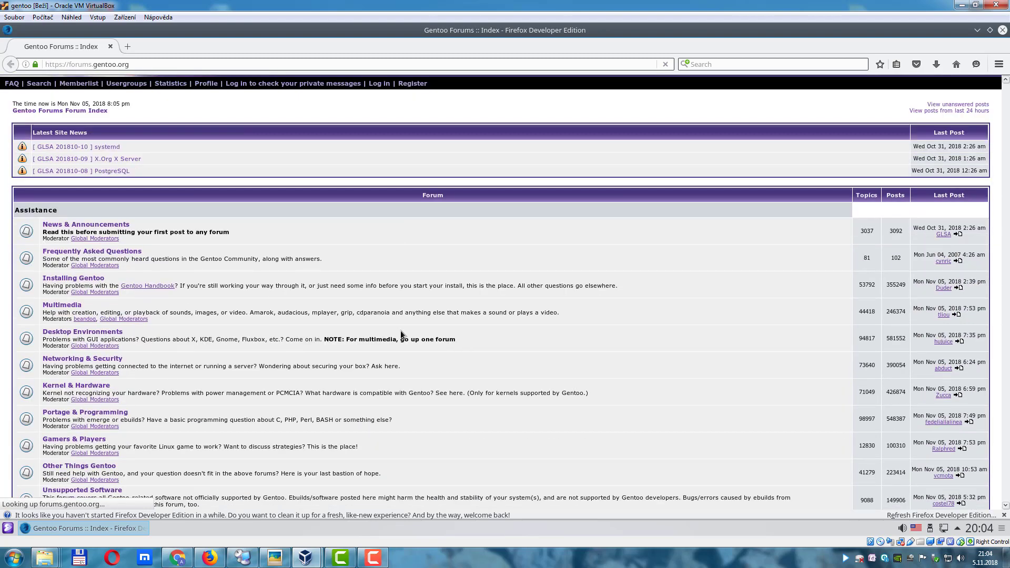
scroll(400, 334, "down", 20)
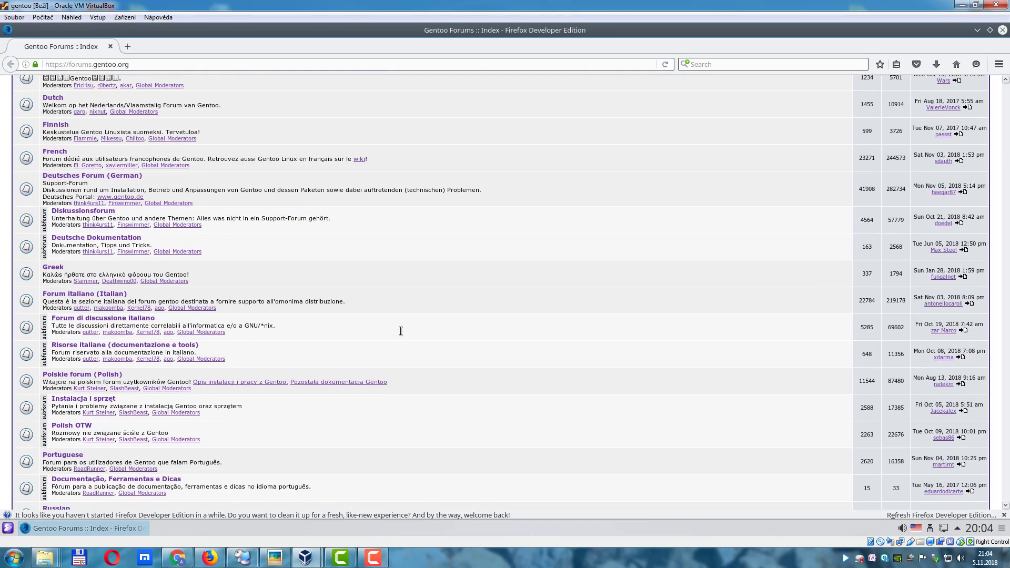
scroll(400, 331, "down", 10)
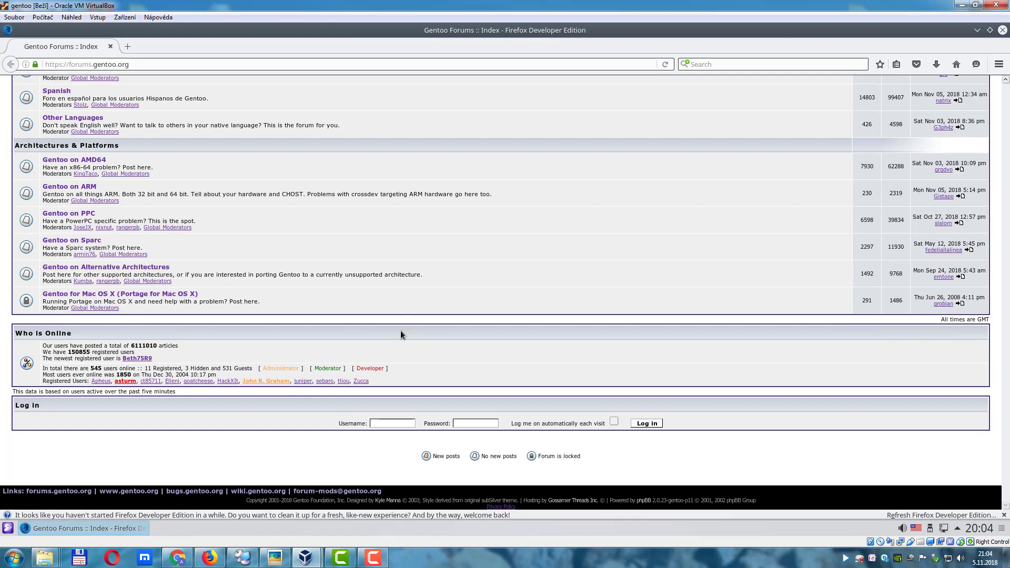
scroll(401, 333, "up", 4)
scroll(400, 334, "up", 10)
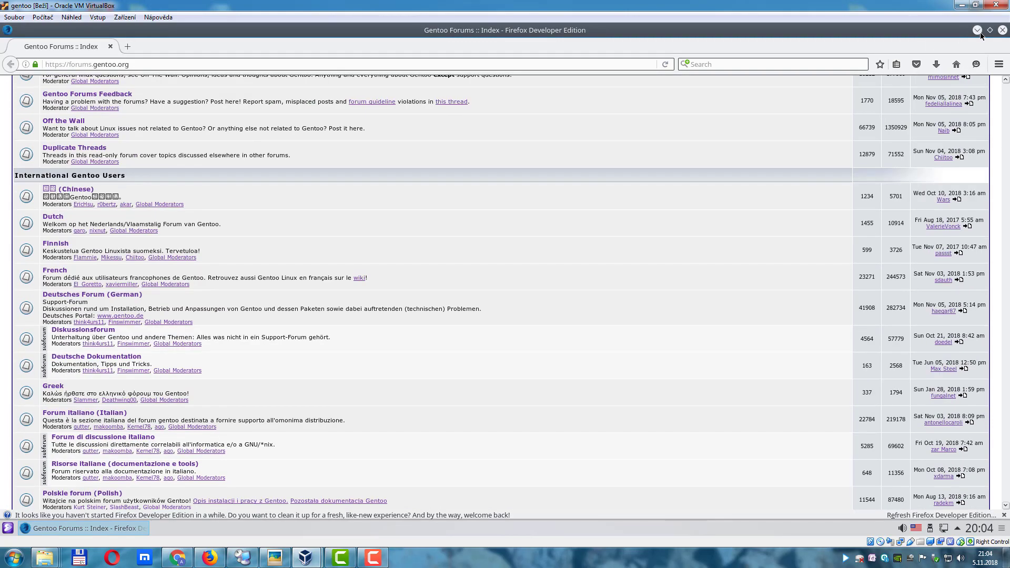
left_click(979, 32)
Look through the programs in the application launcher's System category.
left_click(12, 529)
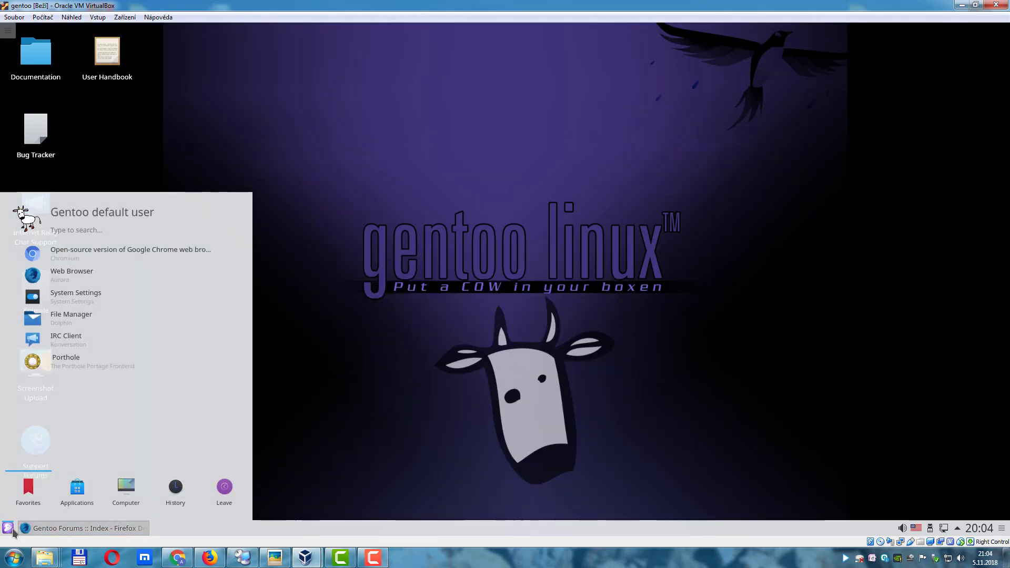
left_click(76, 488)
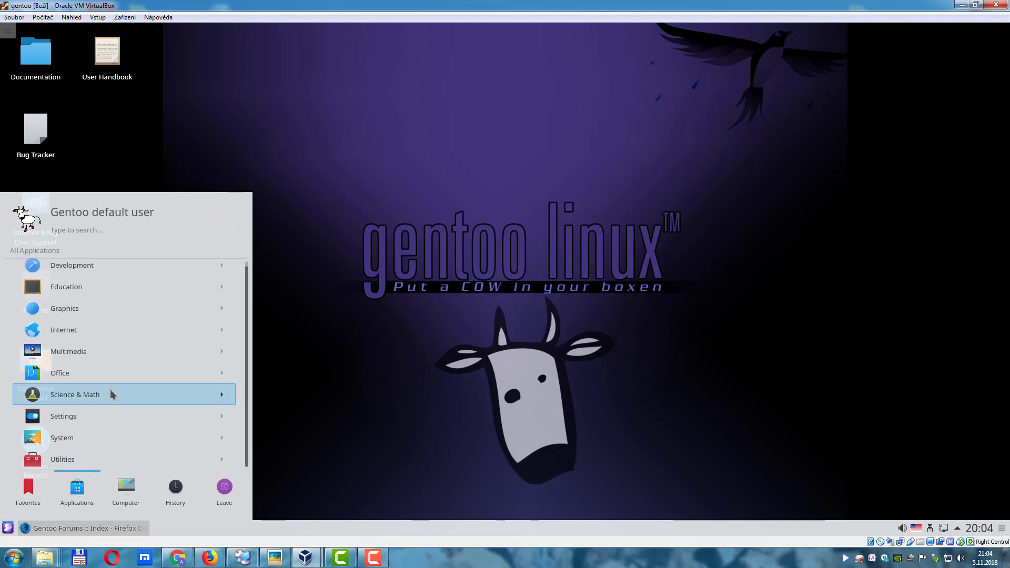
left_click(108, 446)
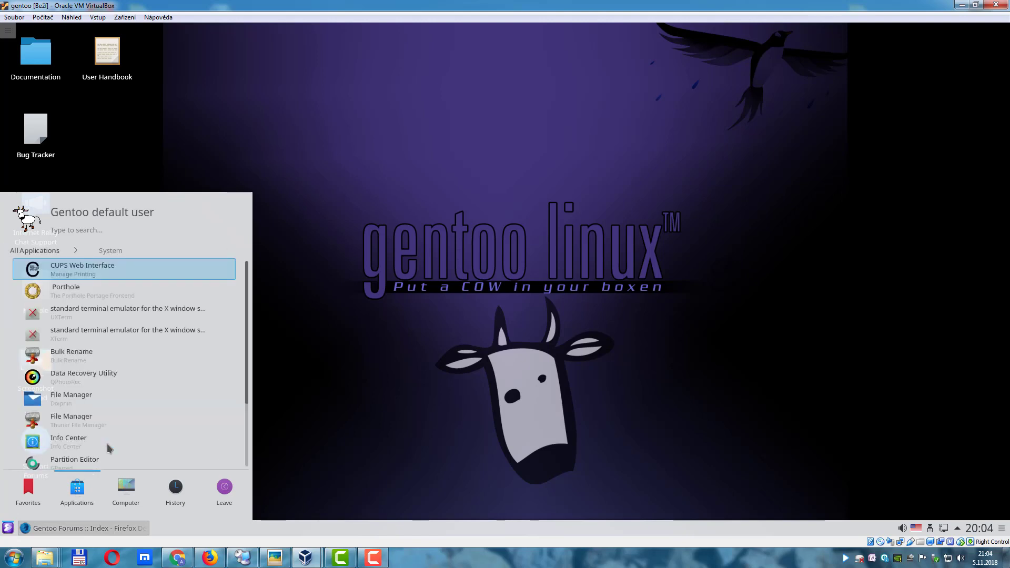
scroll(165, 386, "down", 2)
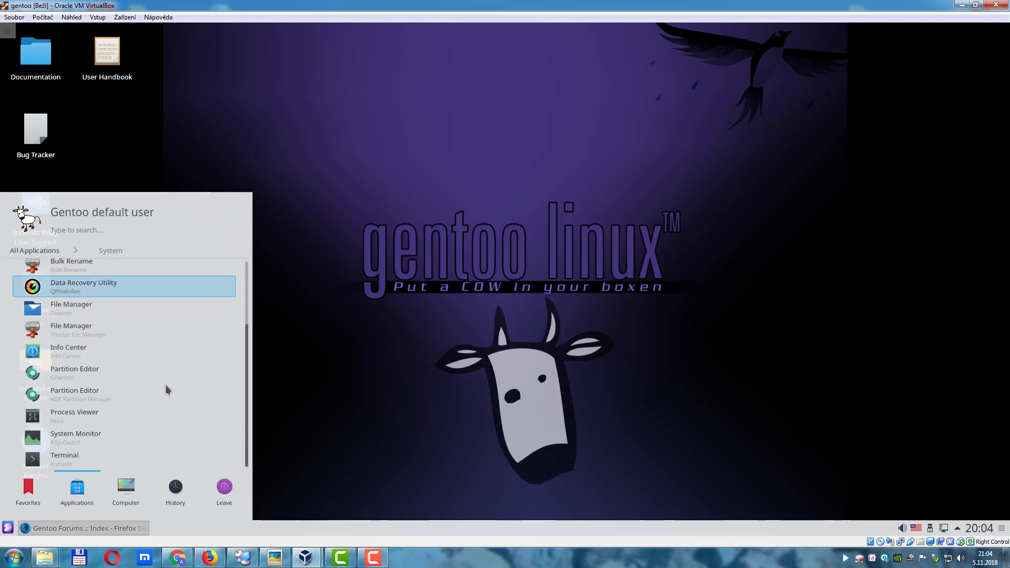
scroll(142, 409, "up", 2)
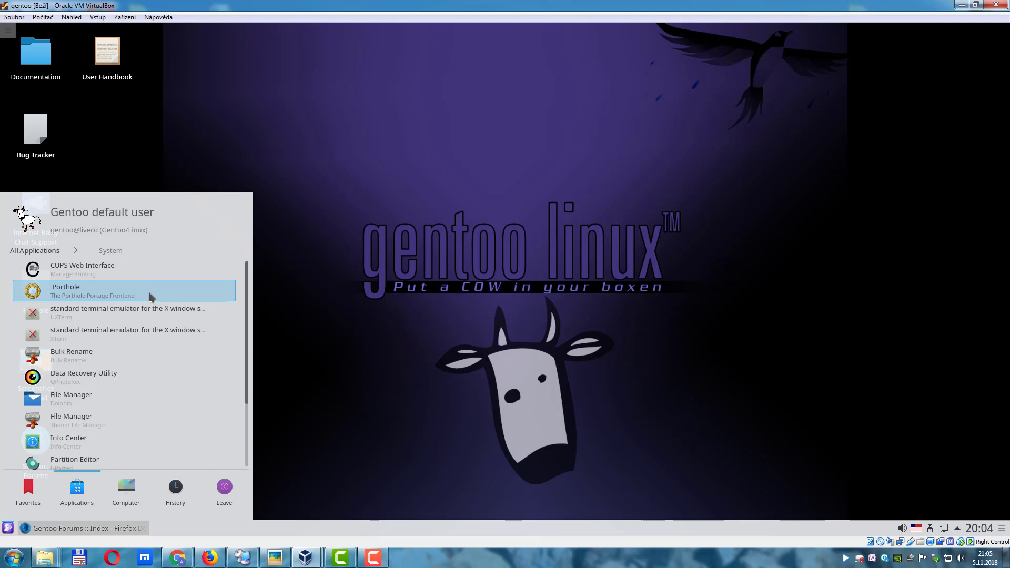
scroll(134, 357, "down", 2)
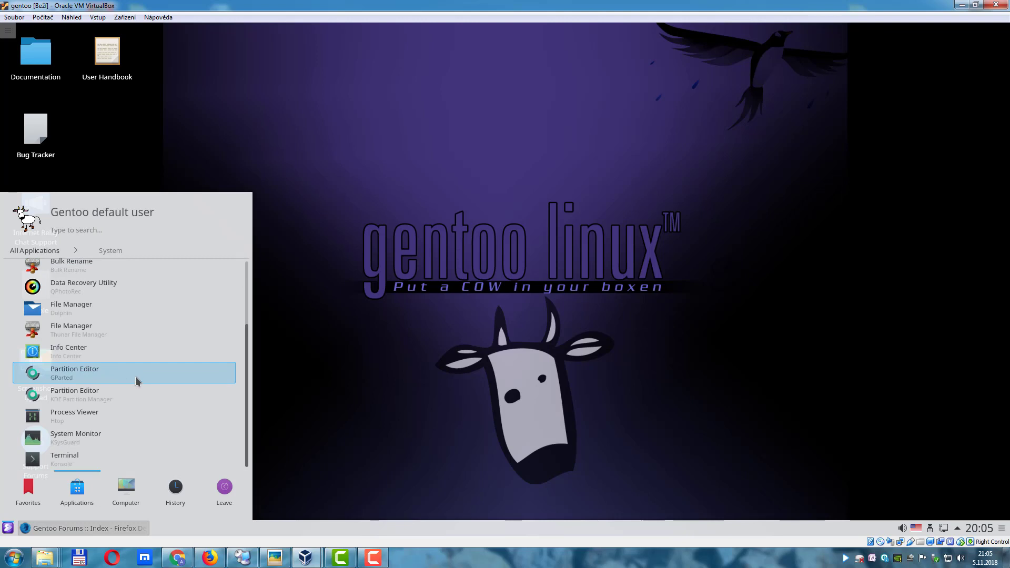
Launch the GParted partition editor and try to authenticate with the root password.
left_click(135, 376)
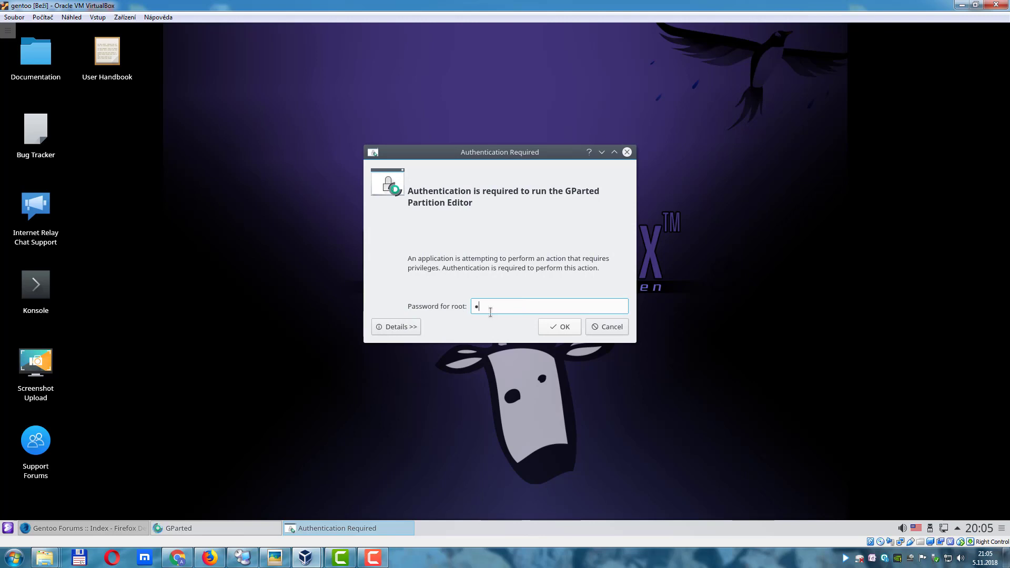
type("••••")
key("Return")
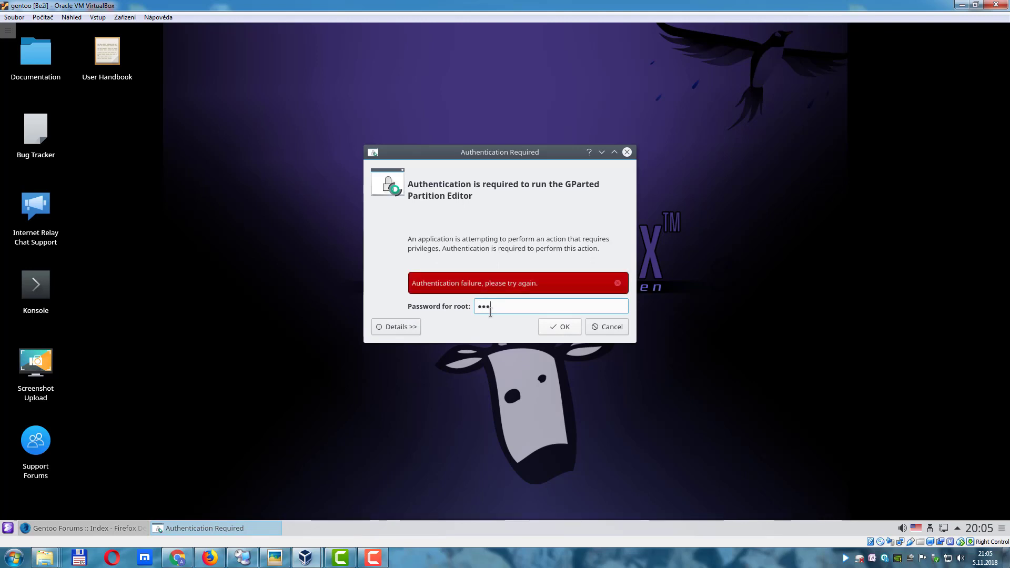
key("Return")
type("••")
key("Return")
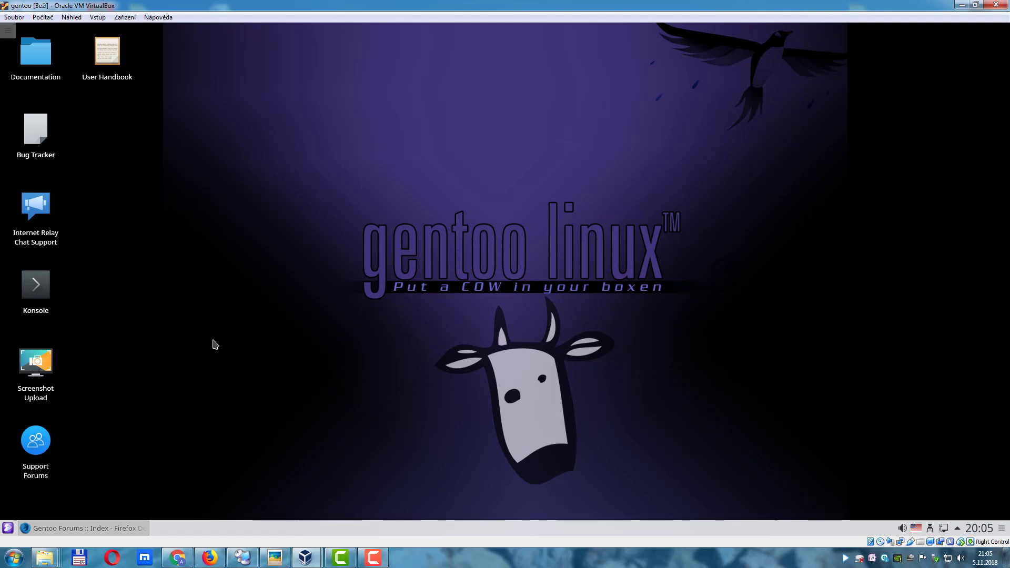
Restore the minimized Gentoo Forums window and review the forum sections on the index page.
left_click(74, 528)
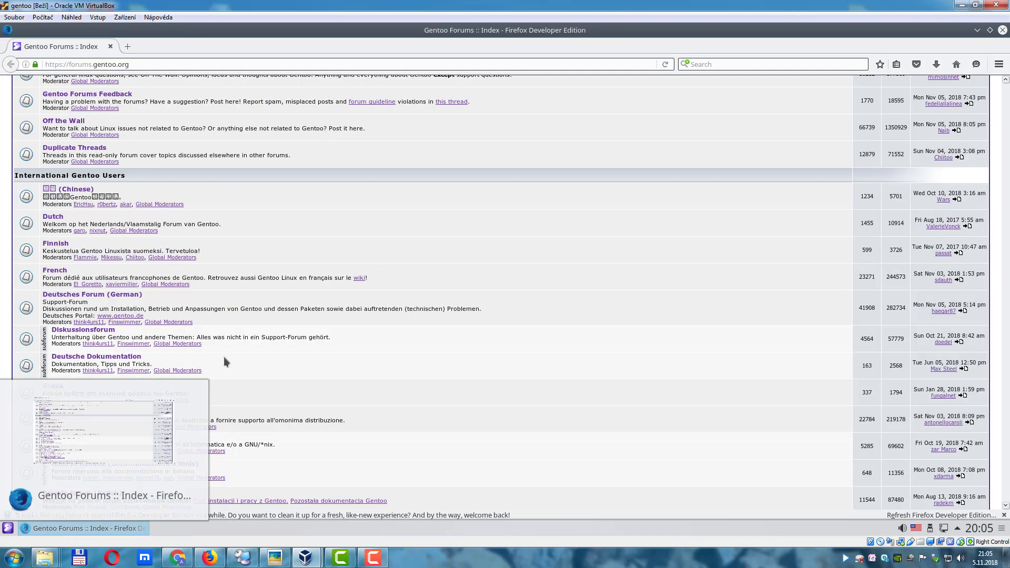
scroll(383, 239, "down", 3)
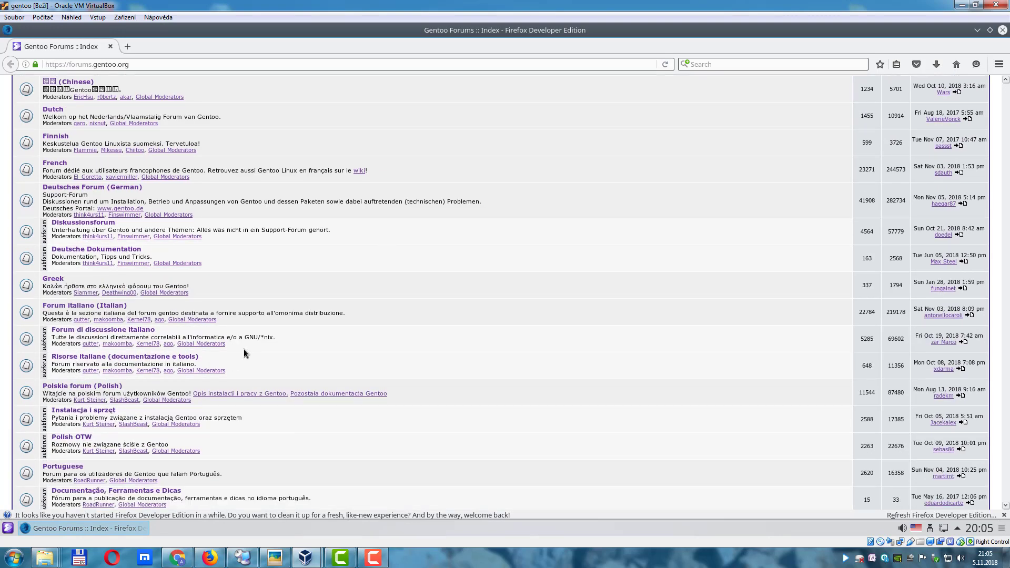
scroll(244, 348, "up", 8)
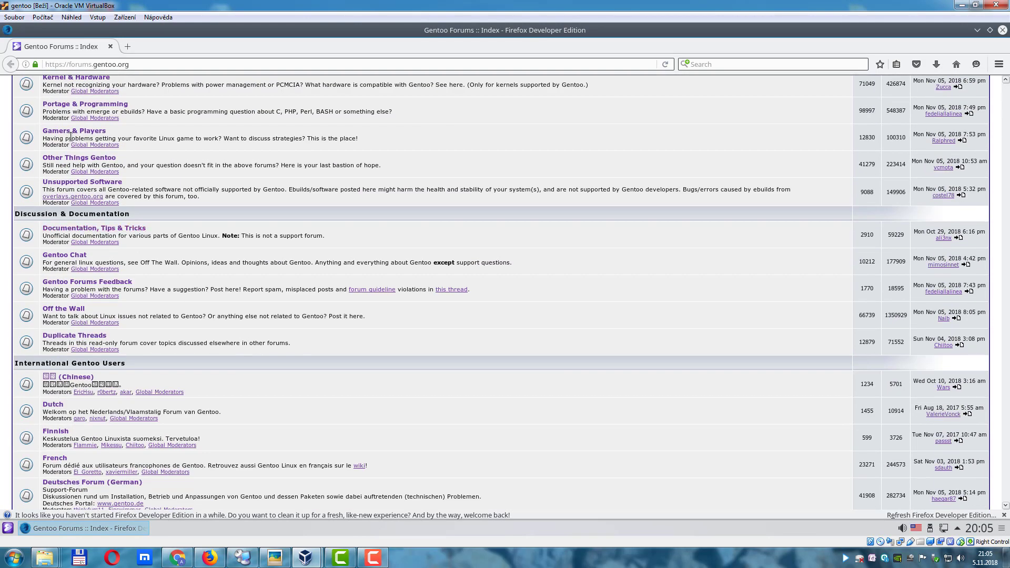
scroll(274, 273, "up", 2)
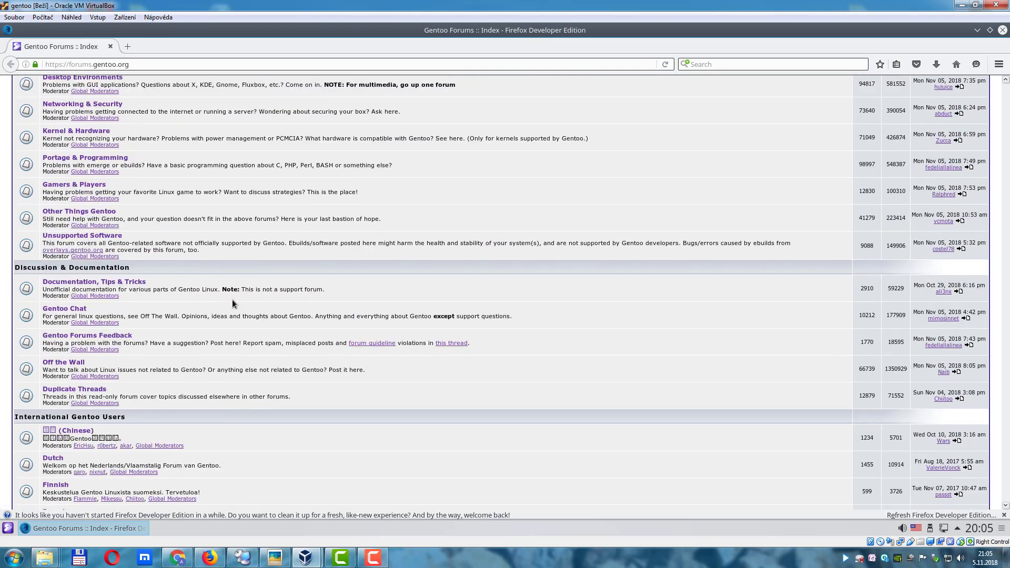
Look over the Gentoo Forums sections from the site news down to the login area, and minimize the browser window.
scroll(349, 268, "up", 4)
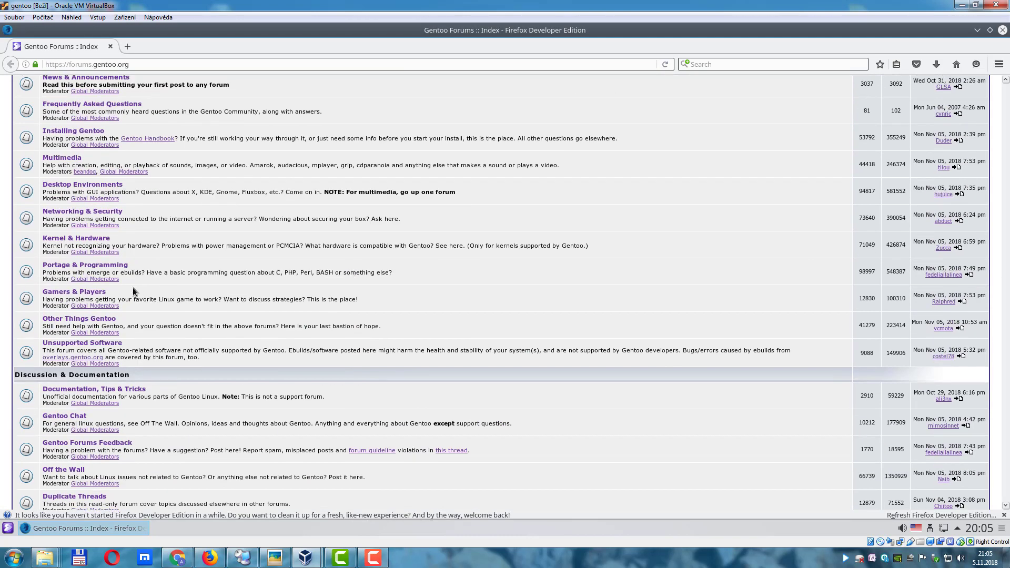
scroll(163, 218, "up", 4)
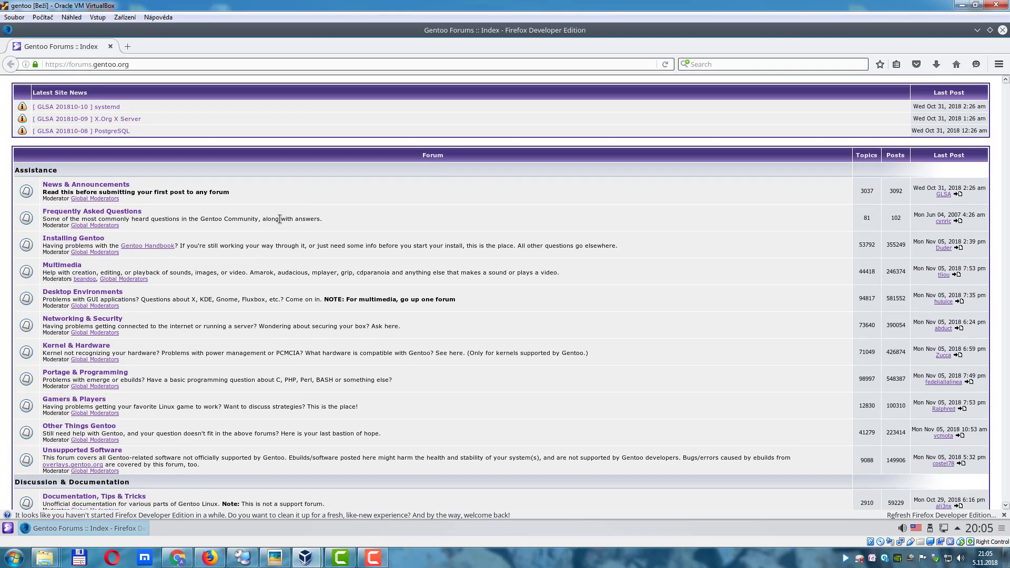
scroll(92, 315, "down", 13)
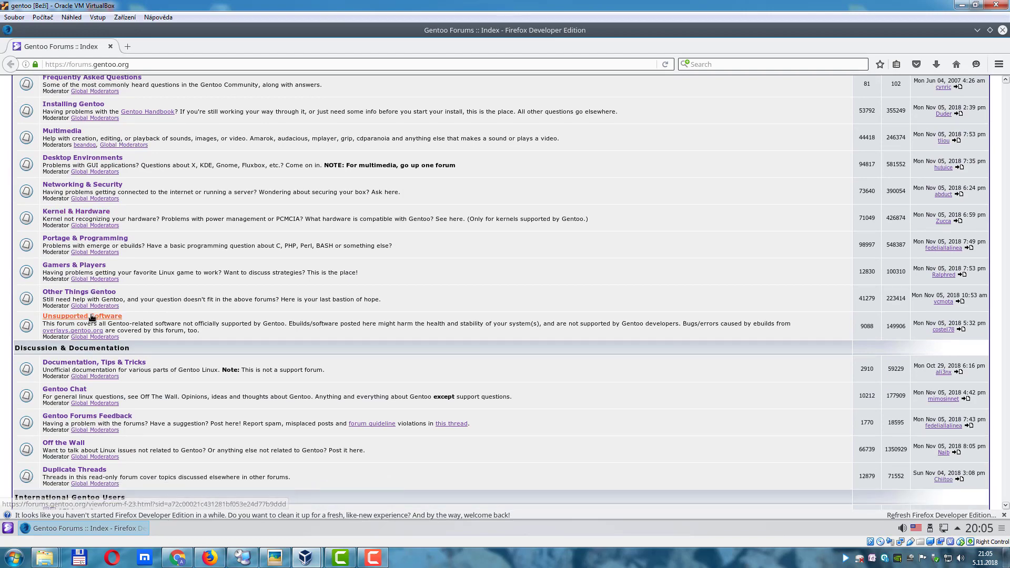
scroll(90, 313, "down", 14)
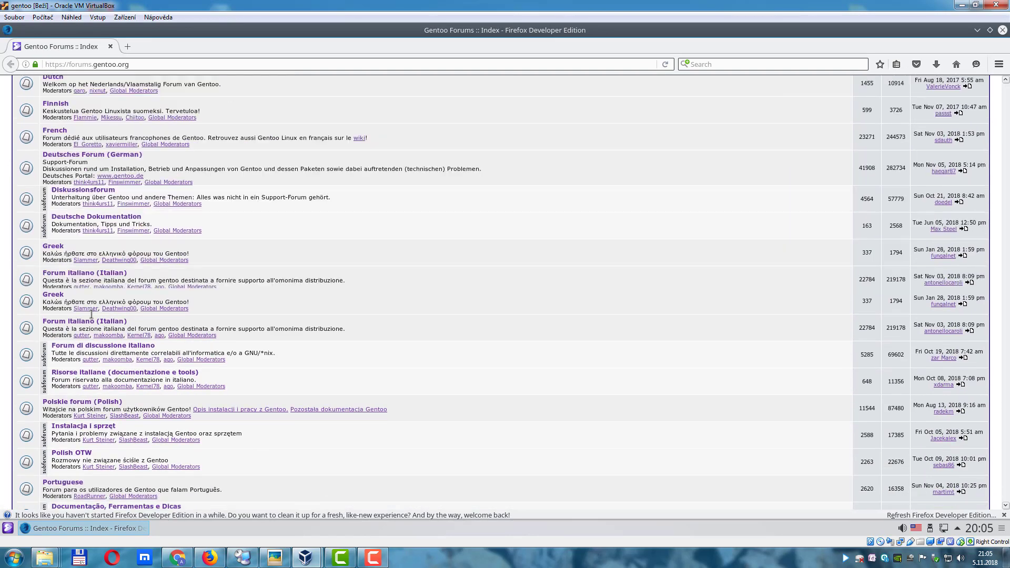
scroll(91, 314, "down", 12)
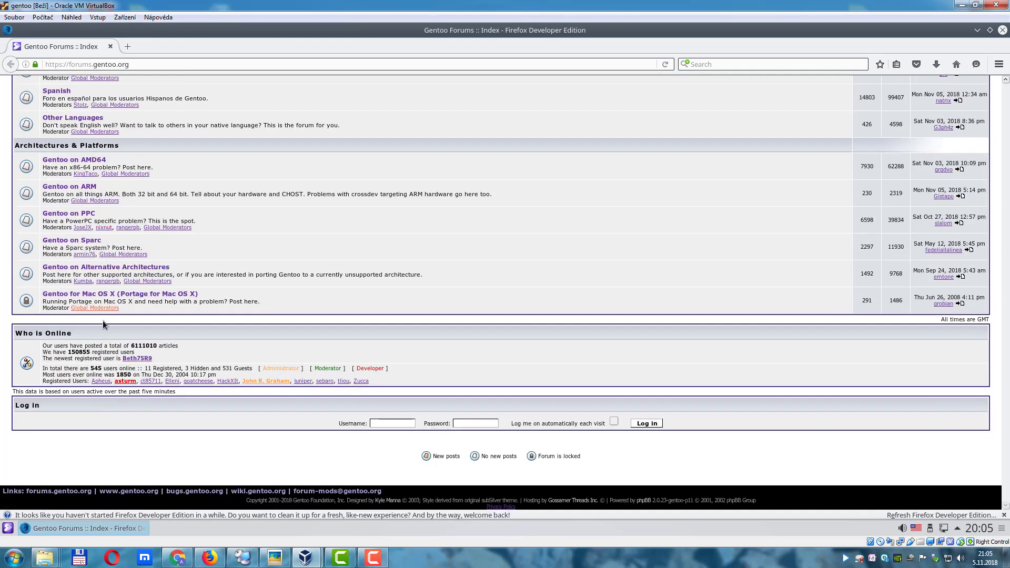
left_click(977, 30)
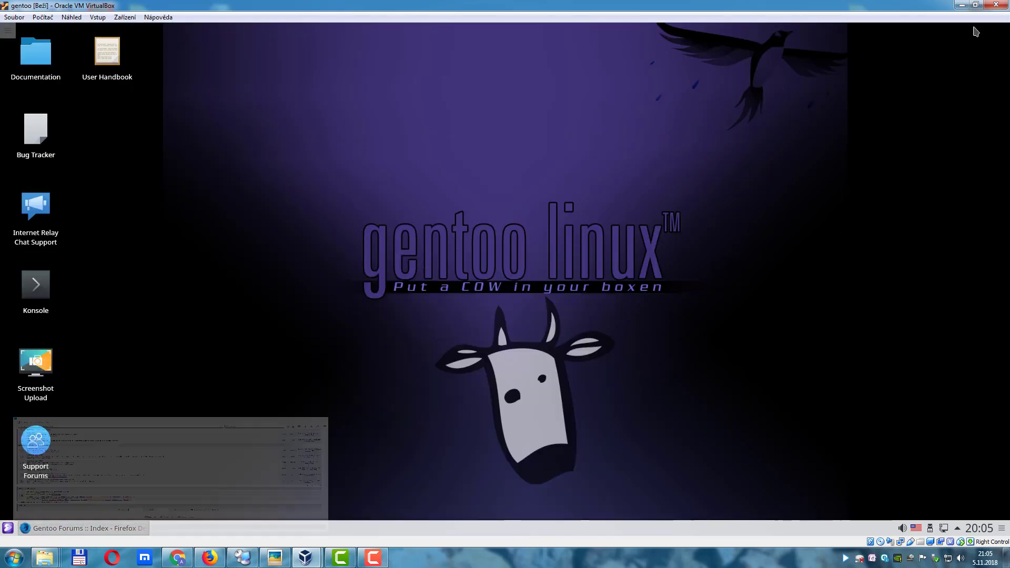
Look through the Development and Education categories in the application launcher, returning to the list of all applications.
left_click(4, 532)
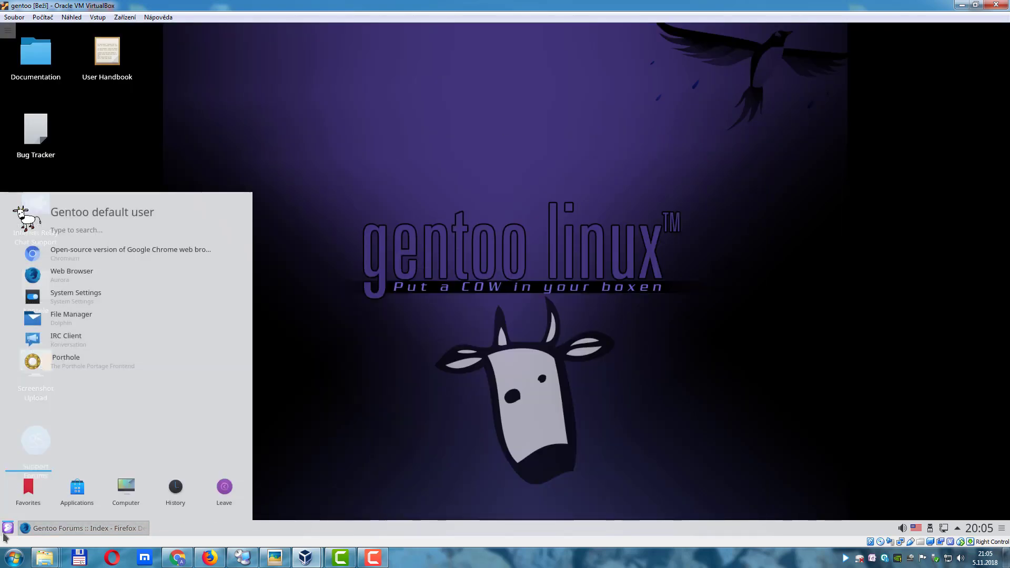
left_click(68, 494)
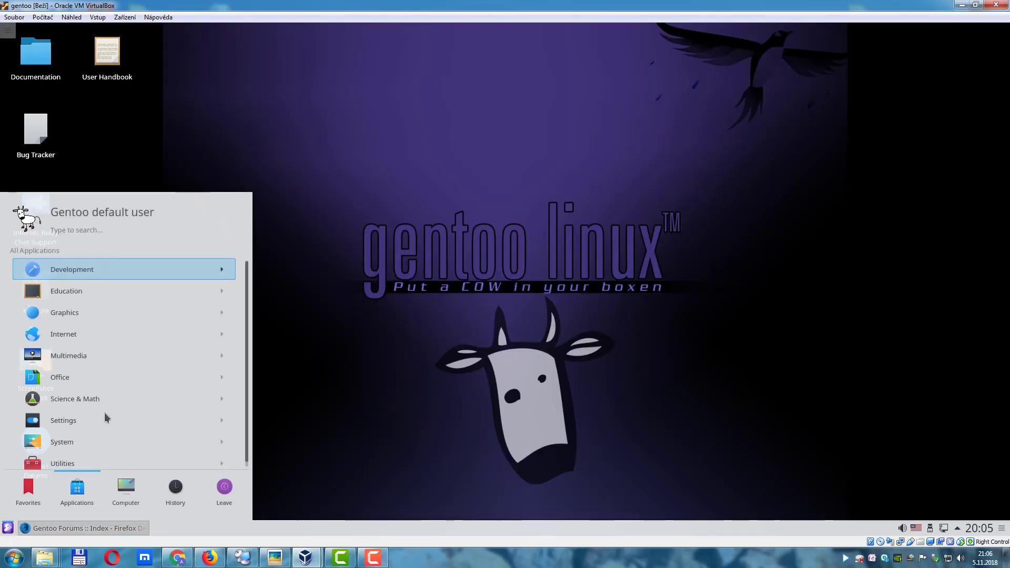
left_click(140, 271)
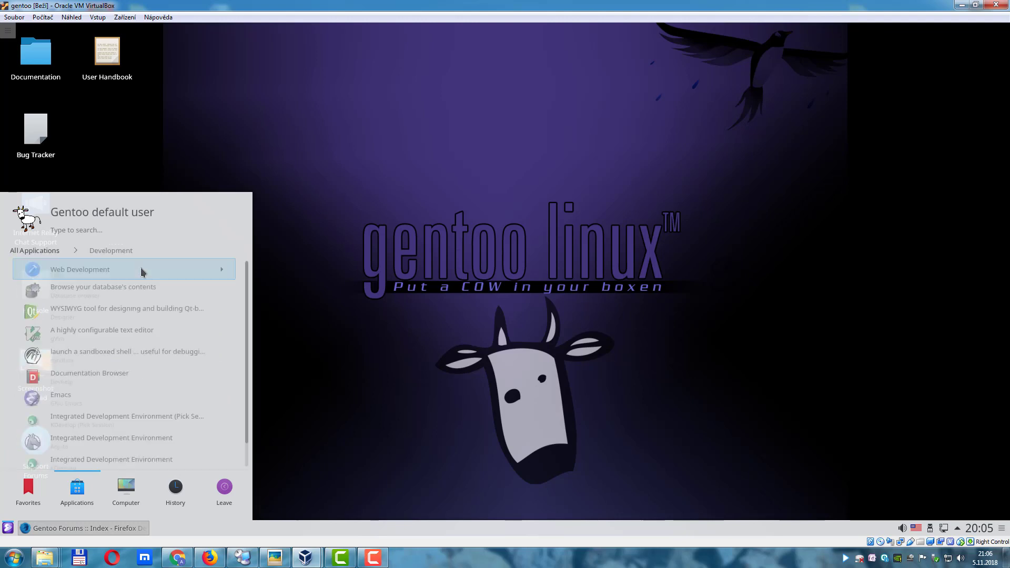
left_click(33, 251)
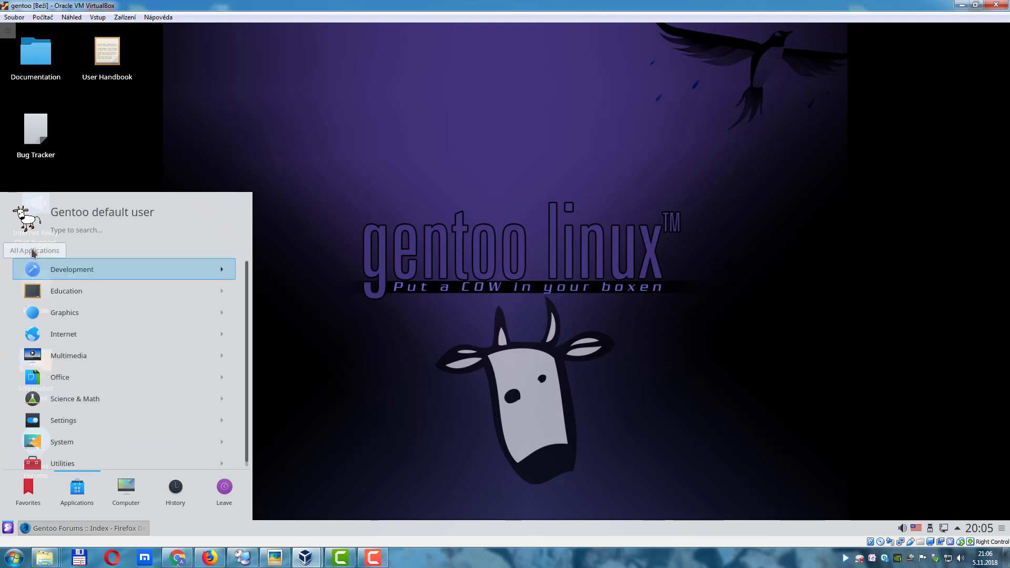
left_click(84, 289)
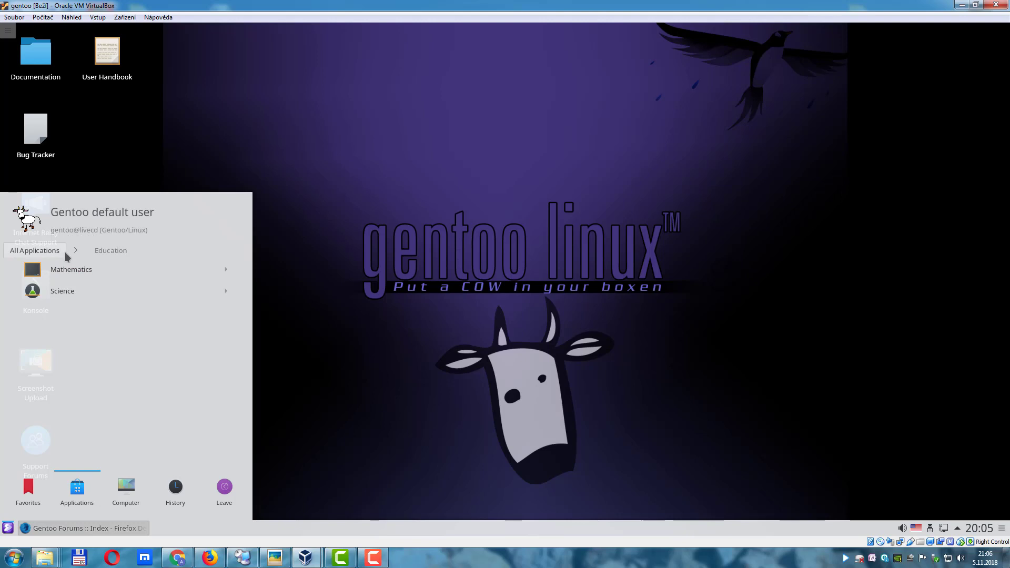
left_click(64, 254)
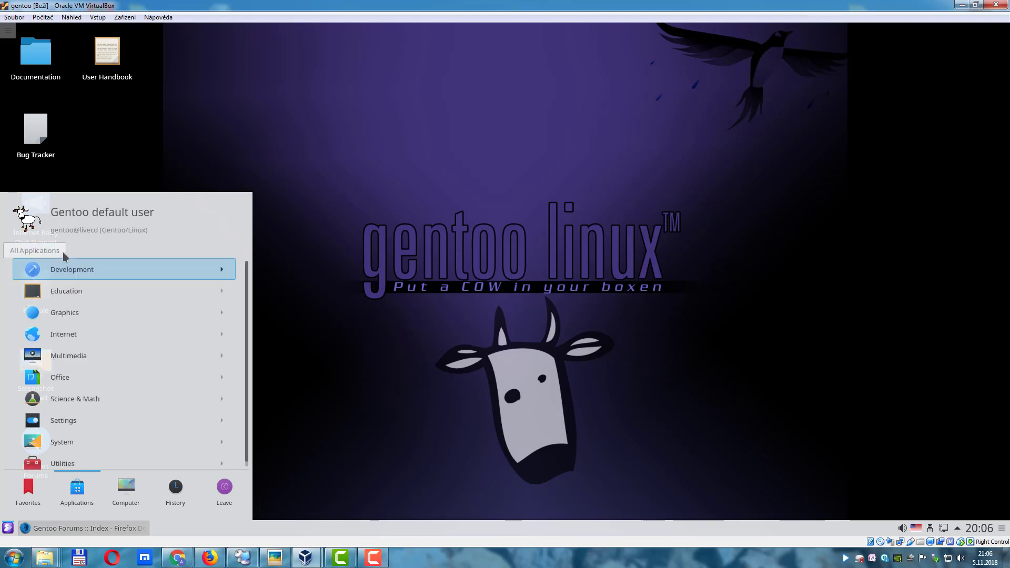
Launch the AbiWord word processor from the application launcher's Office category.
left_click(139, 378)
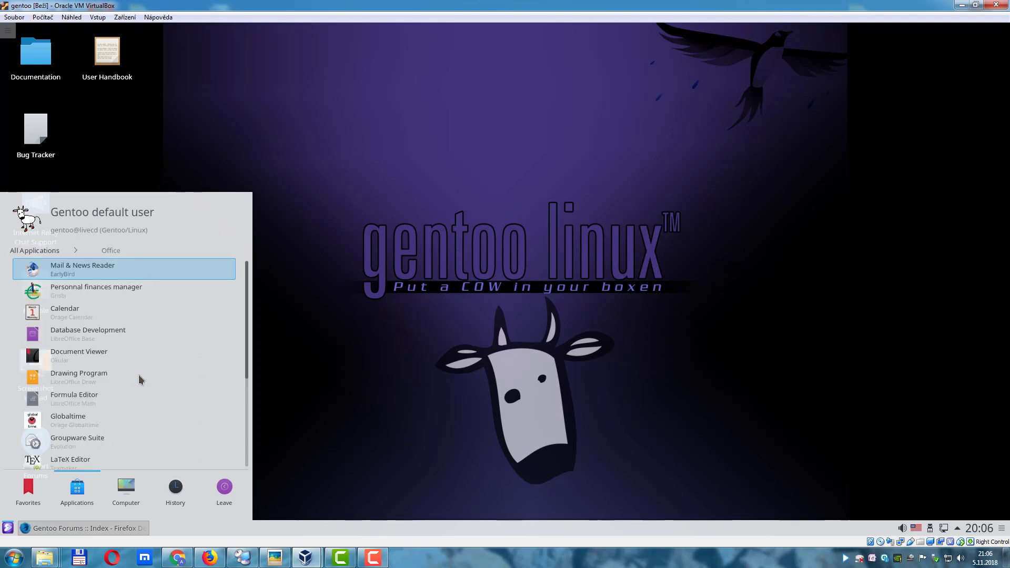
scroll(140, 377, "down", 3)
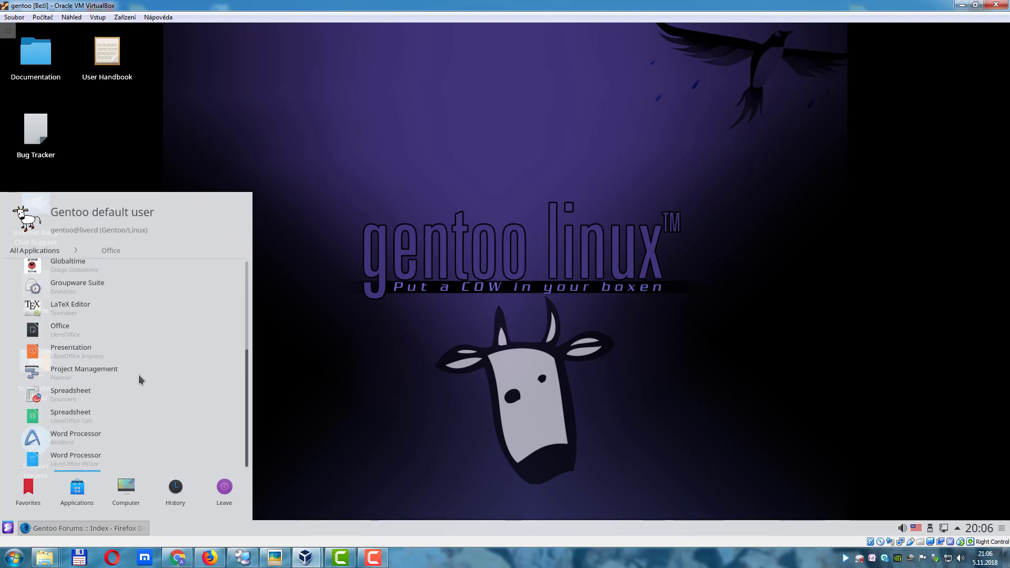
left_click(100, 442)
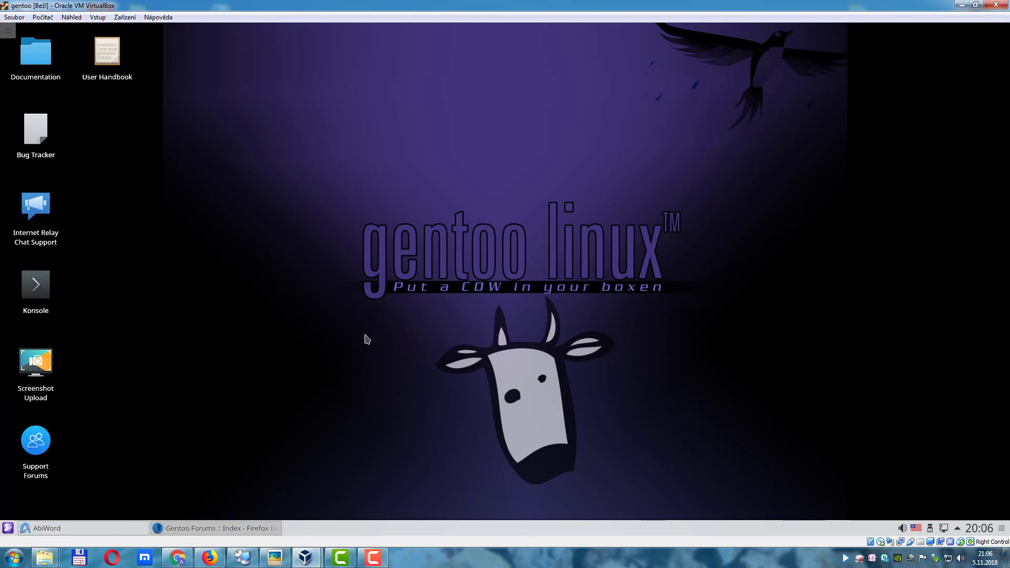
Switch to Firefox on the host computer, open the gentoo.org home page and look over its news and package sections.
left_click(210, 558)
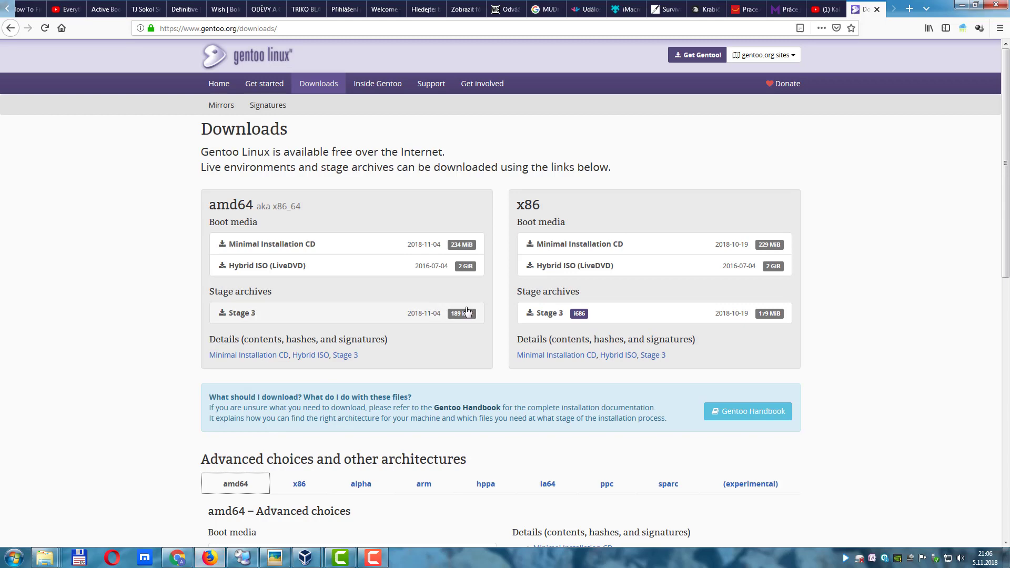
scroll(388, 135, "down", 1)
scroll(388, 135, "up", 1)
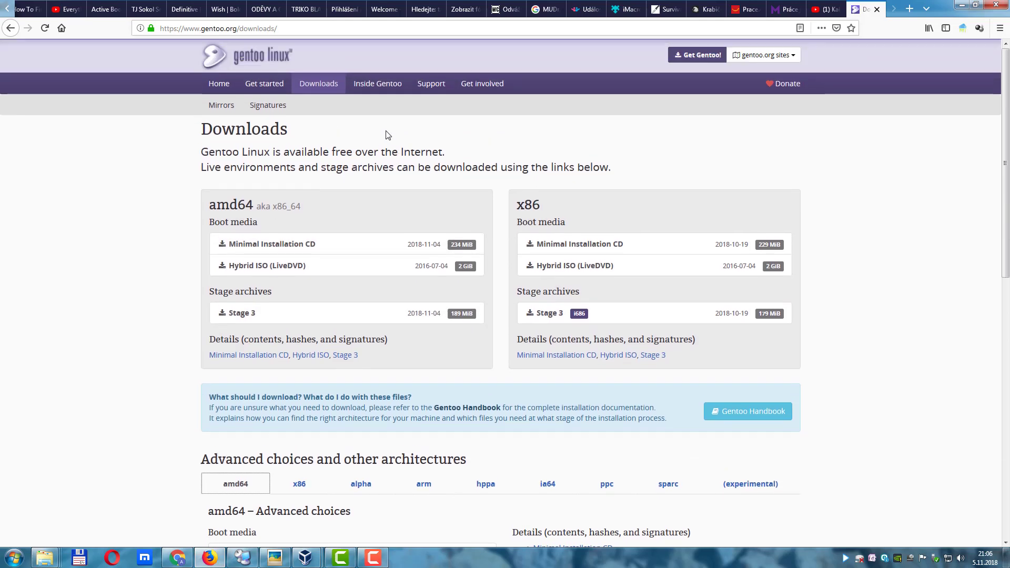
left_click(218, 84)
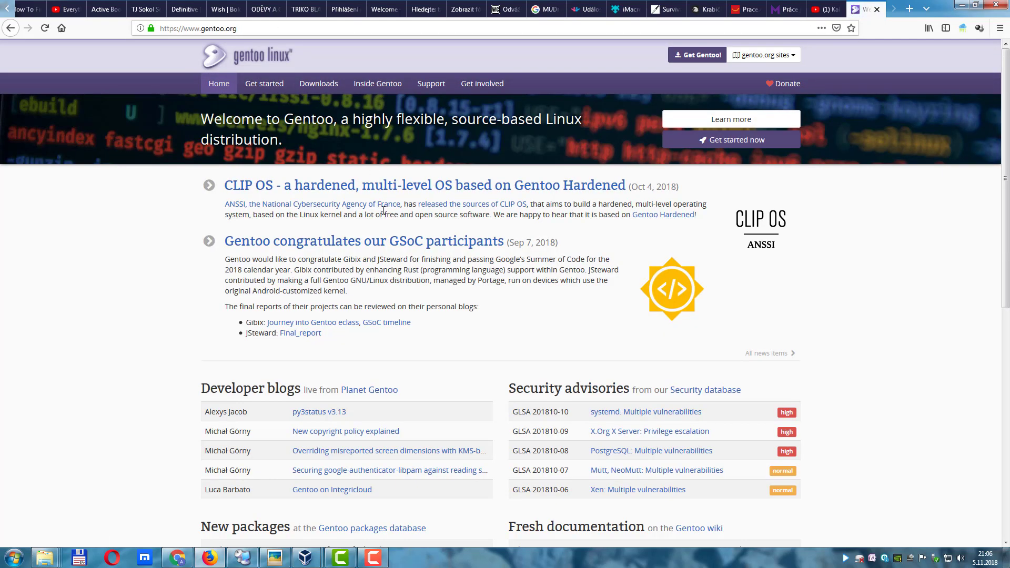
scroll(413, 270, "down", 5)
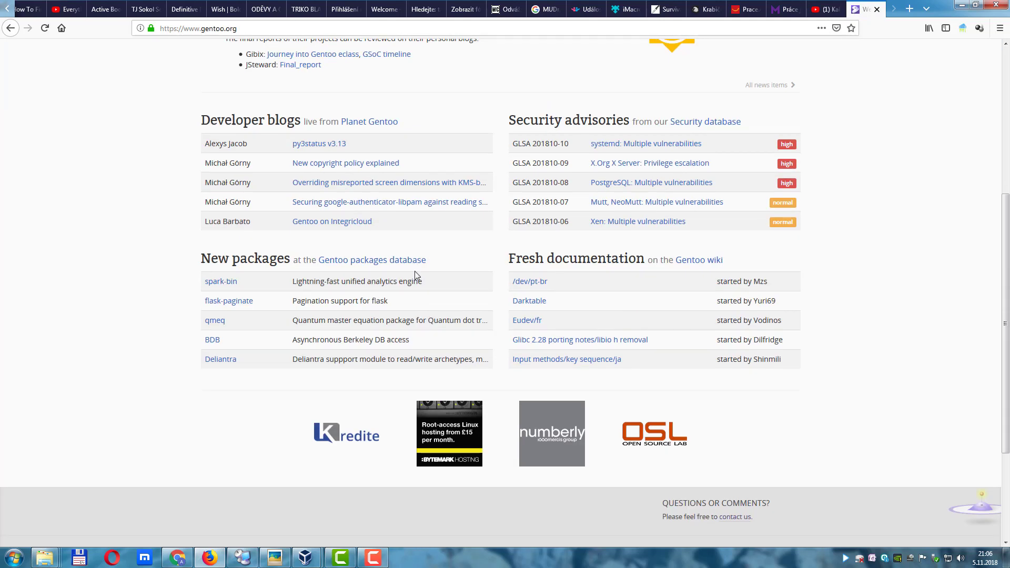
scroll(415, 274, "up", 5)
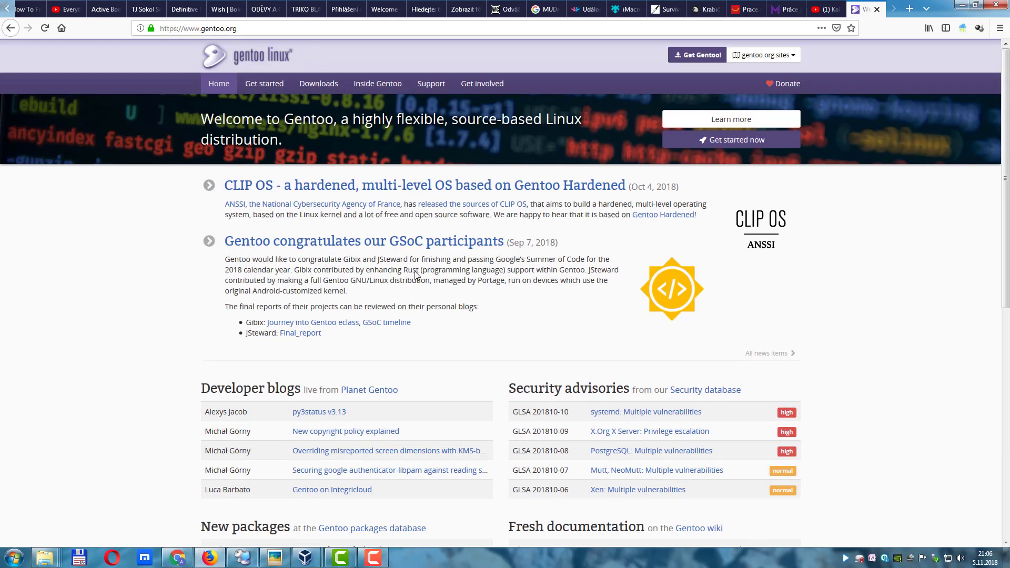
Open the Gentoo screenshots page in the Get started section and view the KDE 4 desktop with the Dolphin window at full size.
left_click(218, 84)
left_click(264, 84)
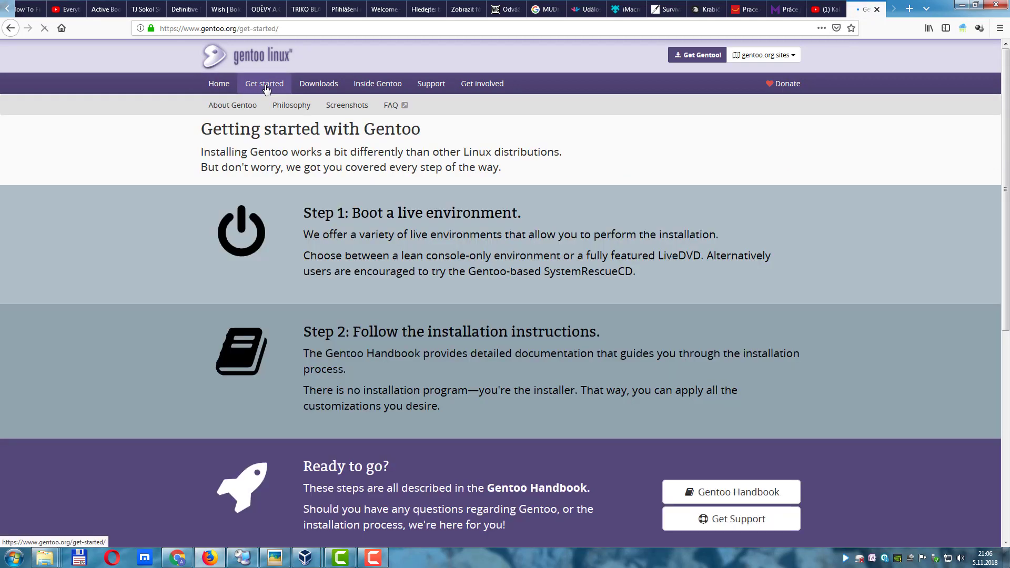
left_click(338, 105)
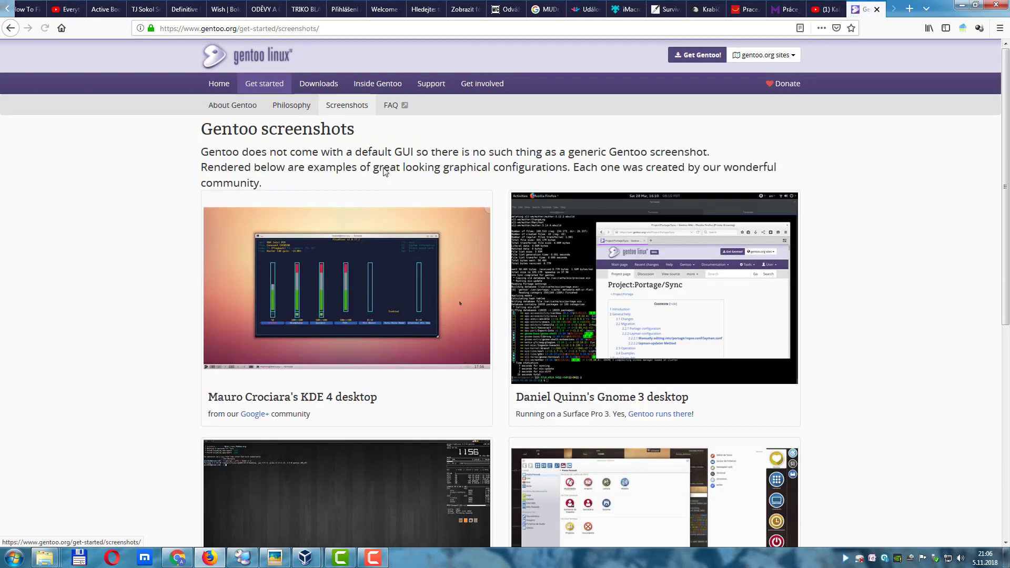
scroll(644, 264, "down", 5)
left_click(644, 264)
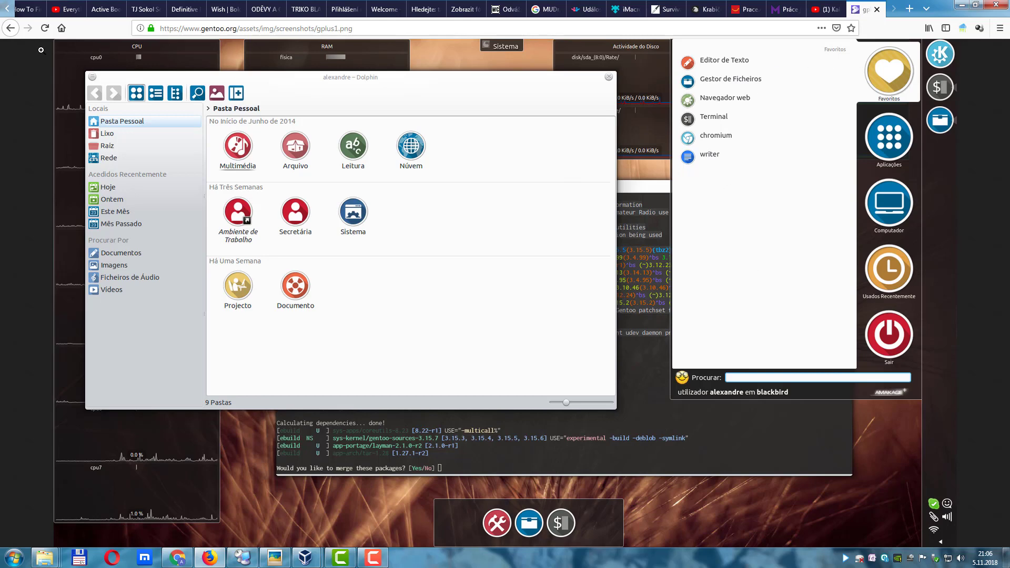
left_click(8, 28)
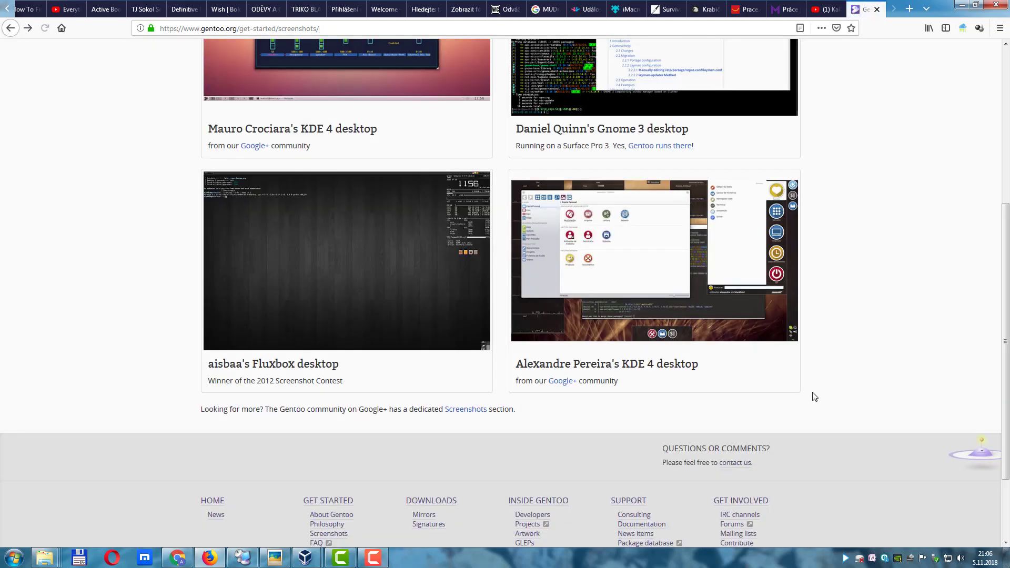
scroll(812, 397, "up", 3)
scroll(813, 397, "up", 3)
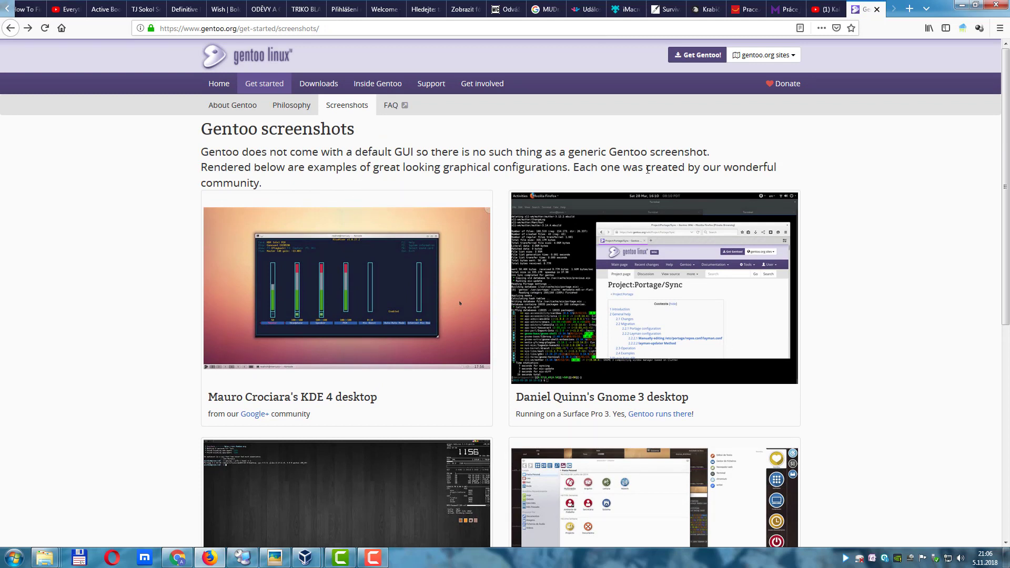
Open the Gentoo FAQ, go on to the wiki's main page and look over its documentation topics.
left_click(394, 108)
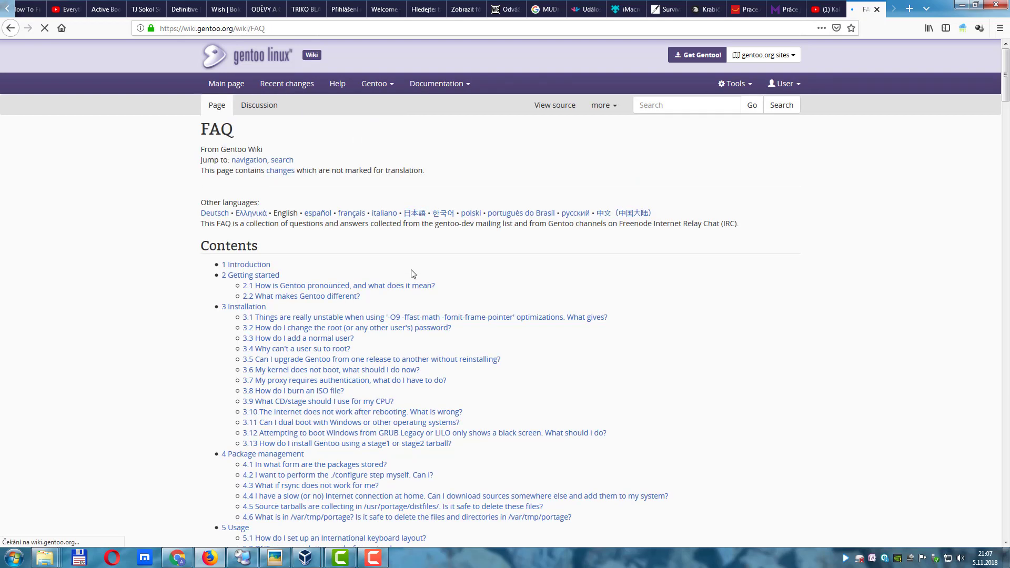
left_click(227, 85)
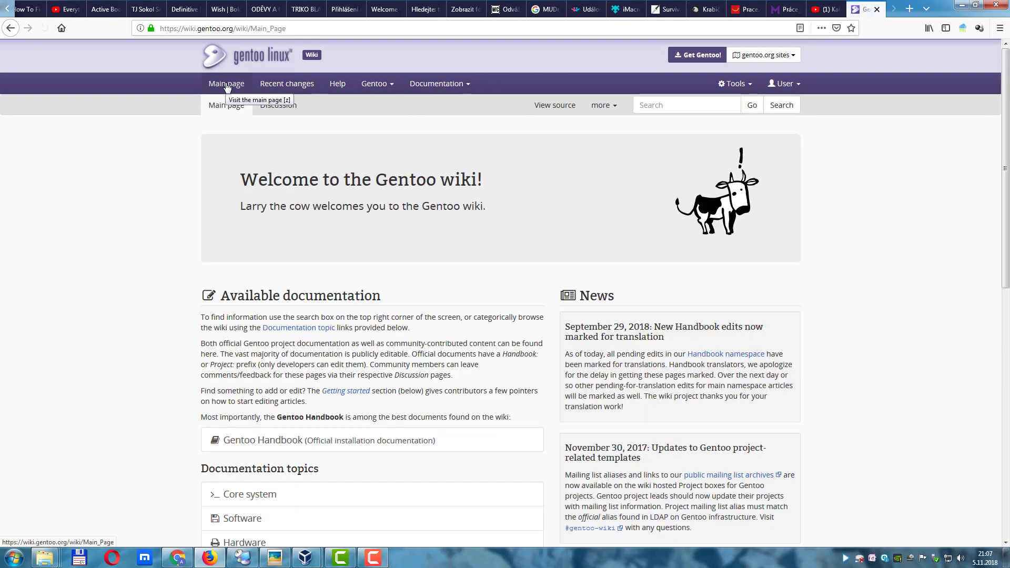
scroll(416, 249, "down", 5)
scroll(416, 250, "down", 3)
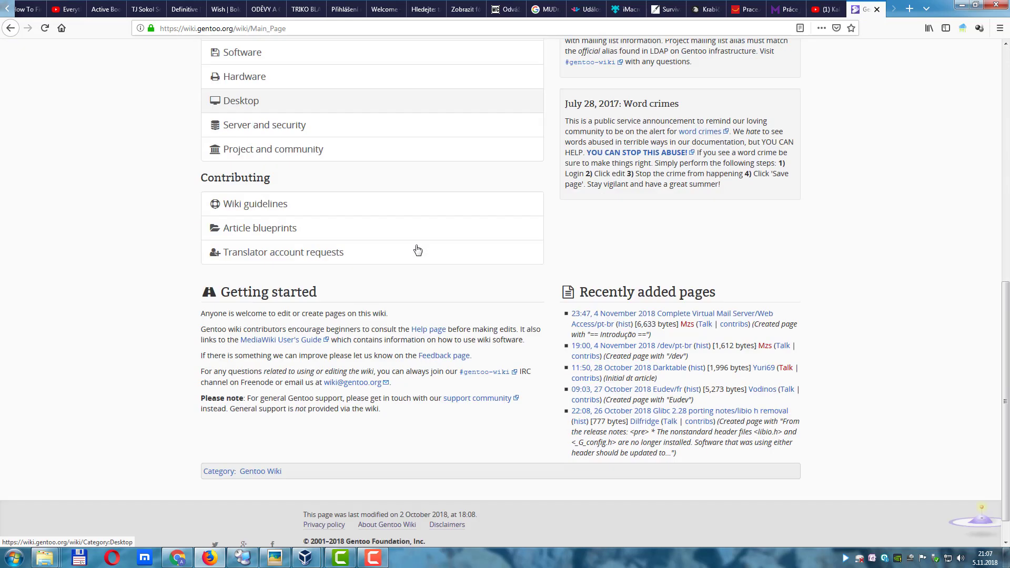
scroll(415, 250, "up", 5)
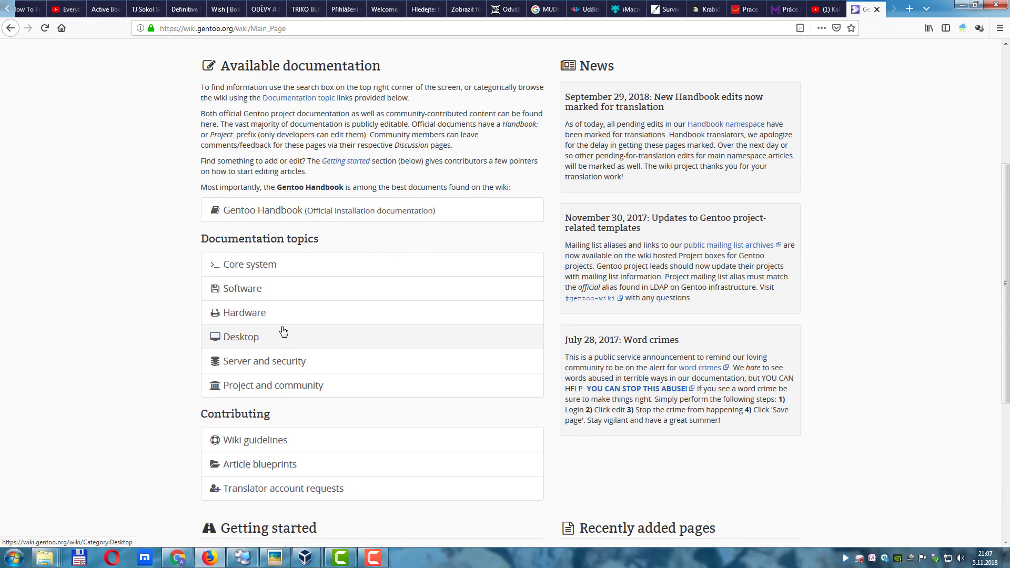
Review the subcategories and pages of the wiki's Hardware category and close the Gentoo browser tab.
left_click(253, 314)
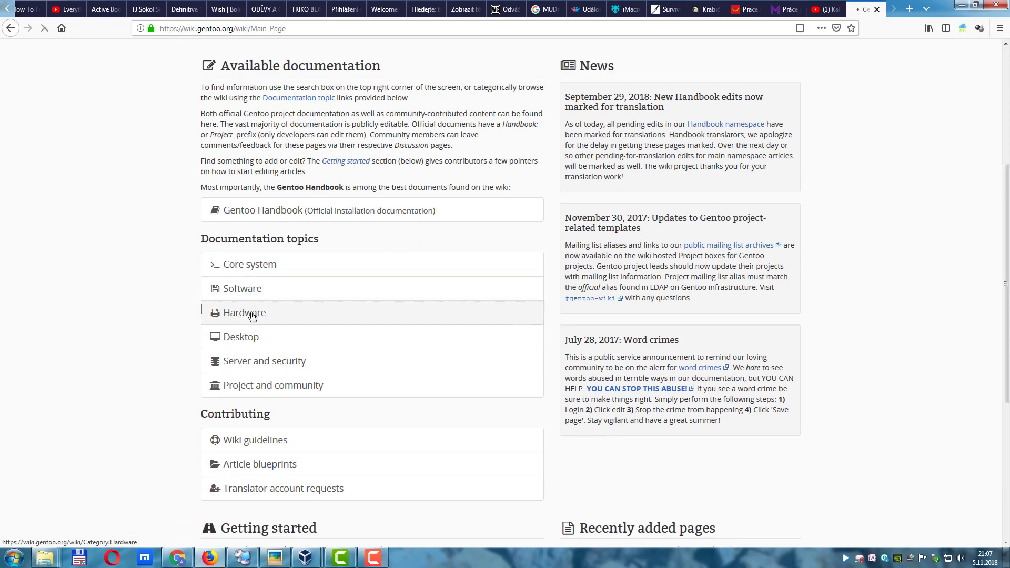
scroll(261, 321, "down", 5)
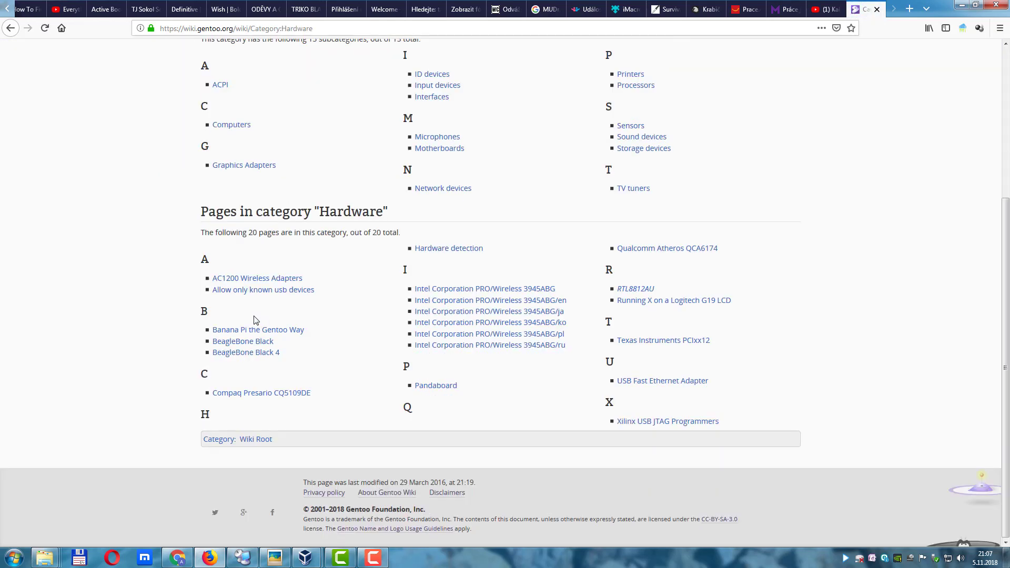
scroll(255, 320, "up", 5)
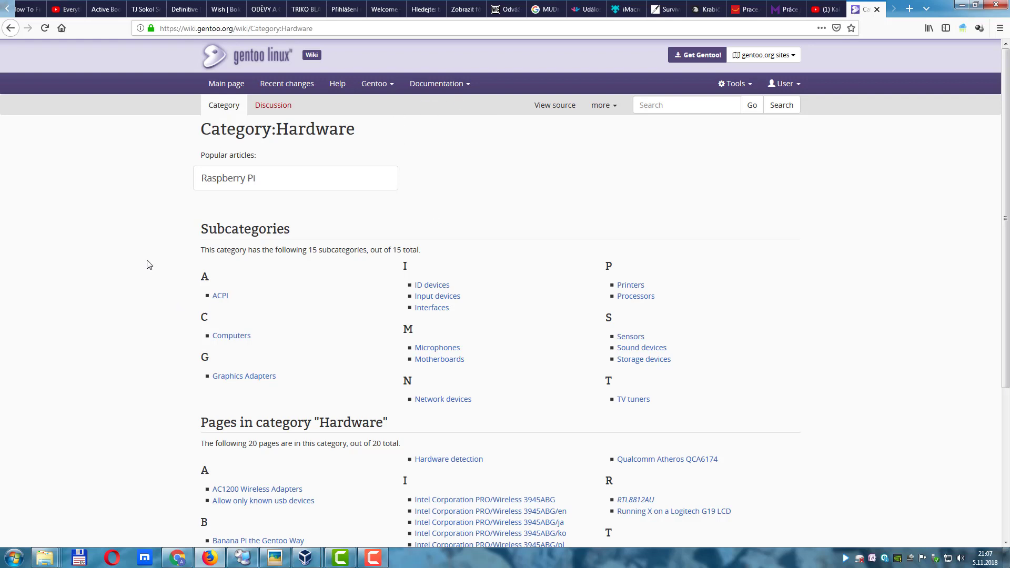
left_click(441, 86)
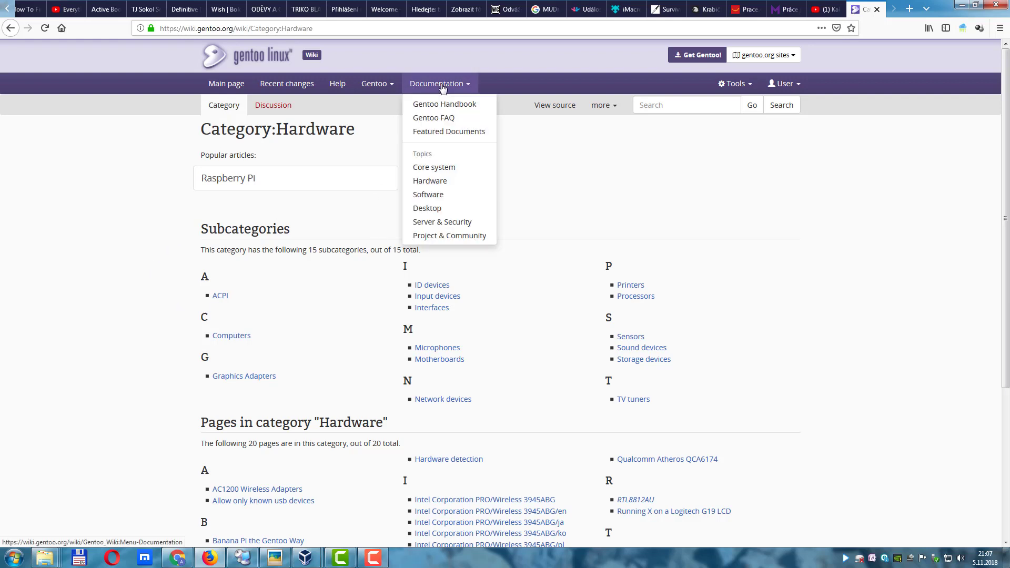
left_click(459, 183)
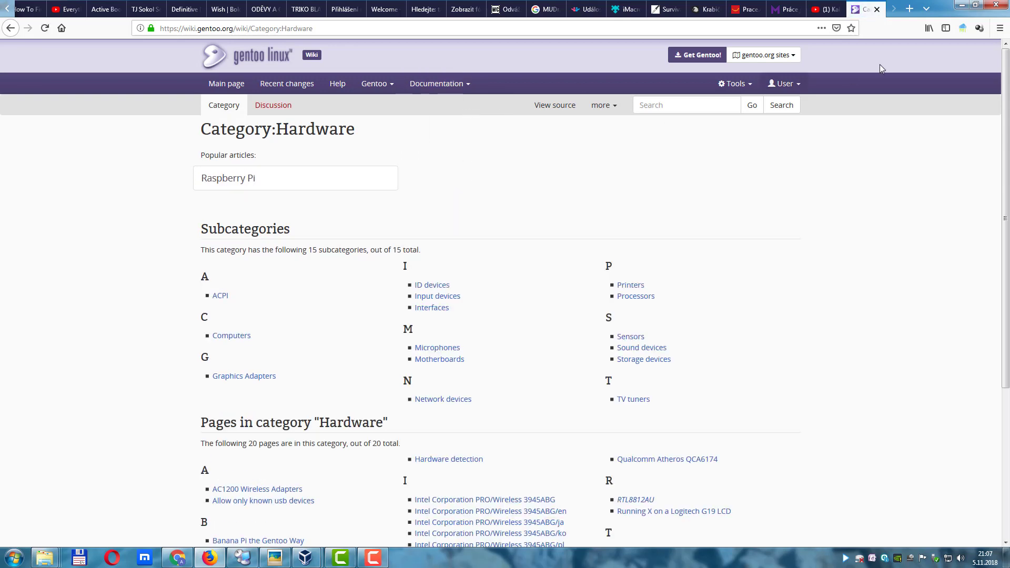
left_click(876, 9)
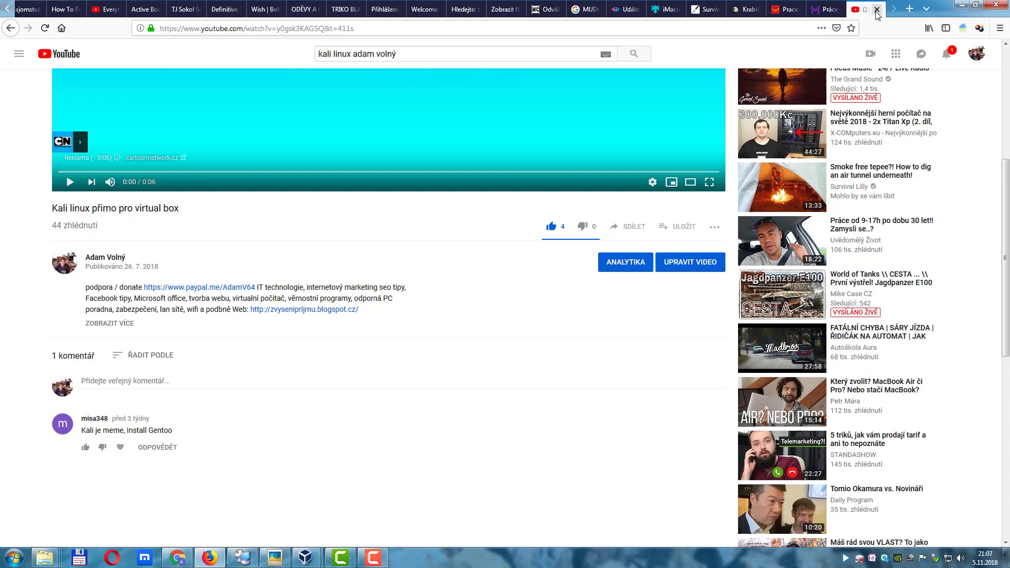
Switch back to the Gentoo virtual machine and move the Untitled1 AbiWord window to the middle of the desktop.
left_click(958, 6)
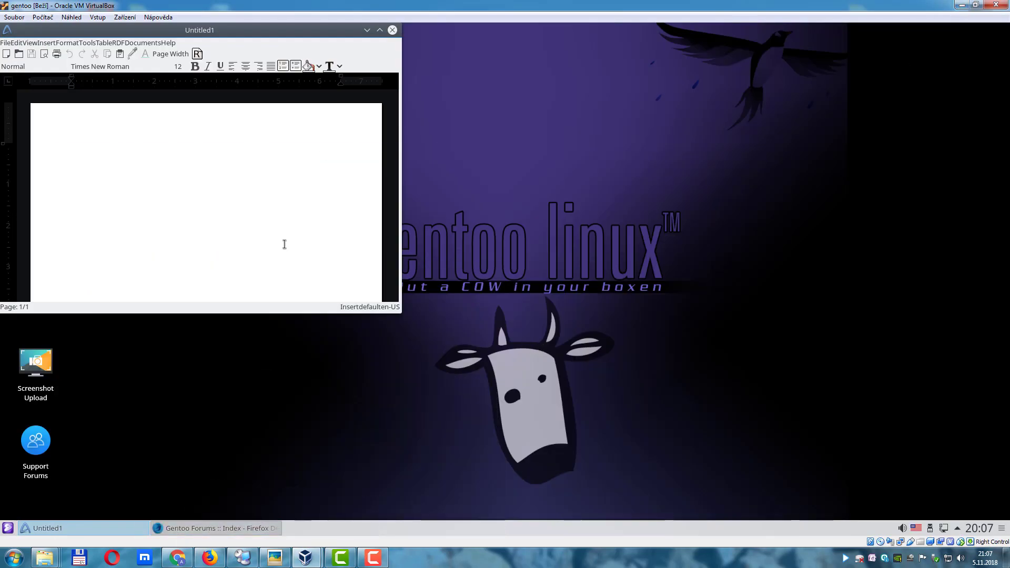
scroll(284, 231, "down", 5)
left_click_drag(235, 31, 542, 121)
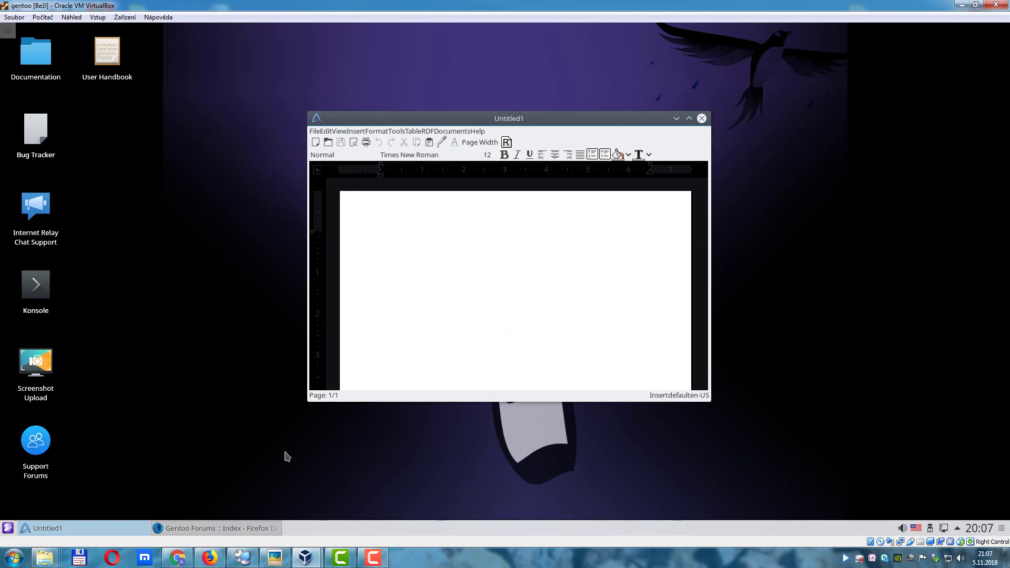
Show the Gentoo Forums browser window, and minimise both it and the AbiWord window to clear the desktop.
left_click(158, 528)
mouse_move(109, 533)
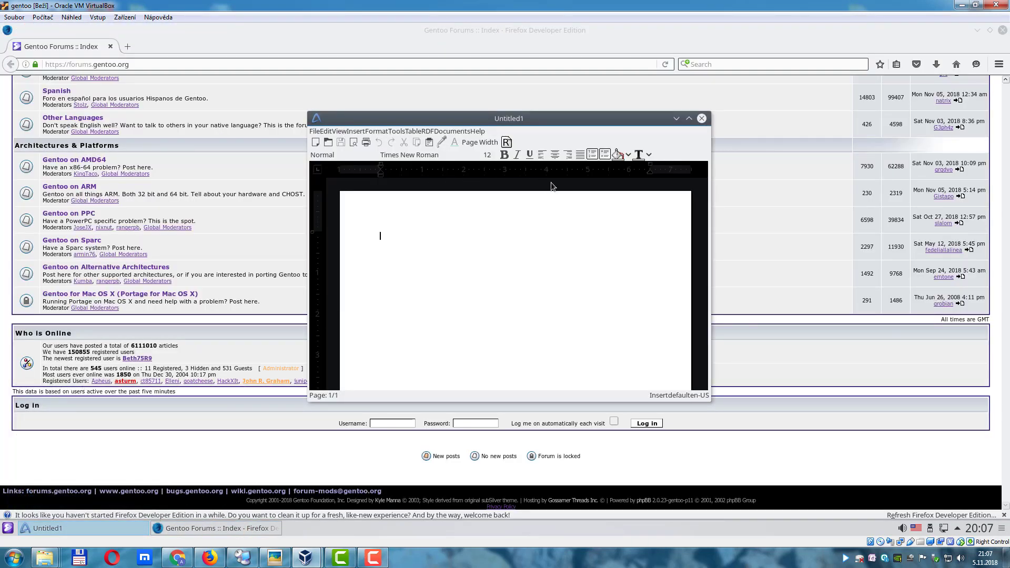
left_click(675, 119)
left_click(974, 29)
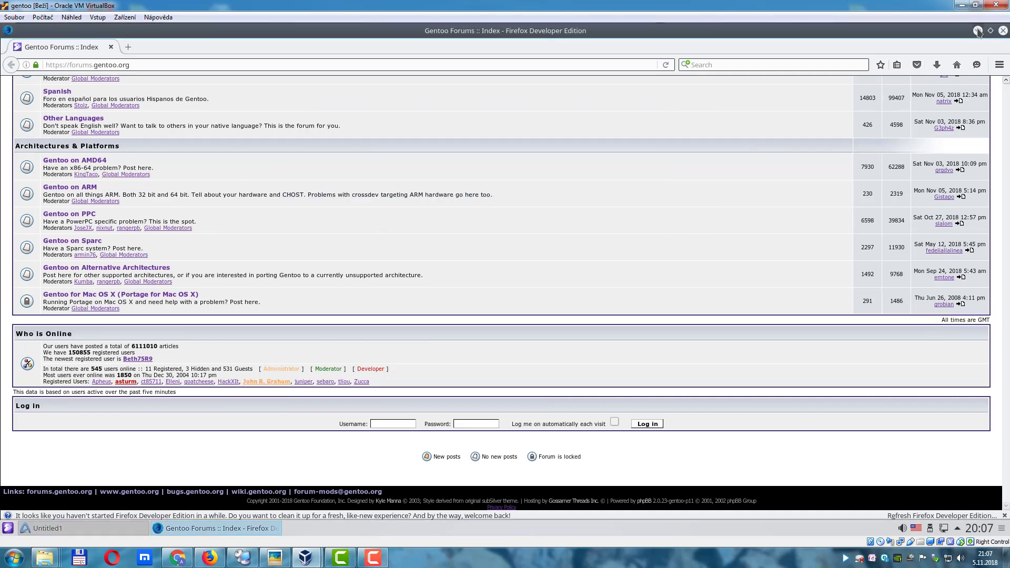
Look over the application launcher's Leave, History and Computer sections and the applications in its Utilities category.
left_click(8, 528)
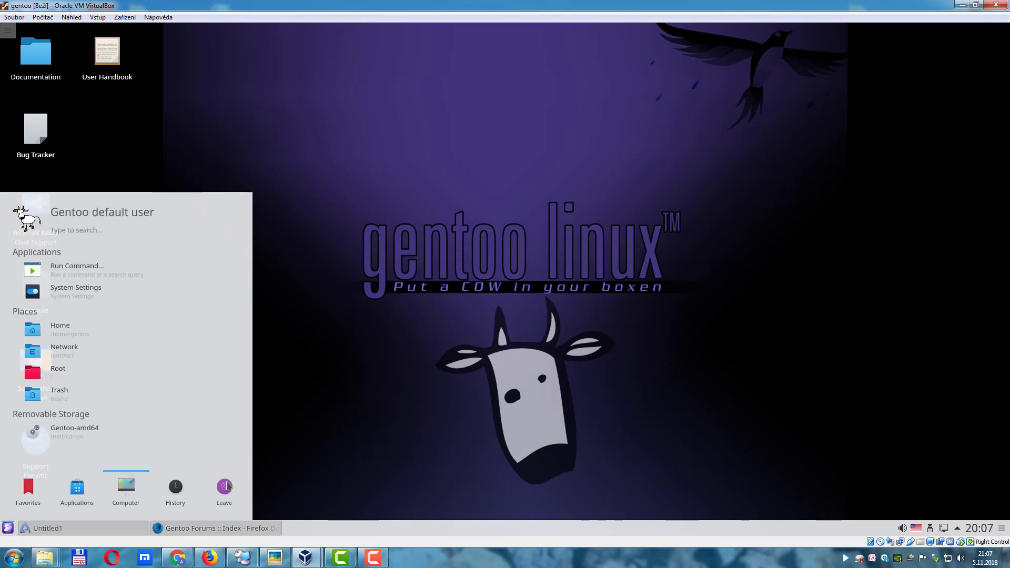
mouse_move(228, 486)
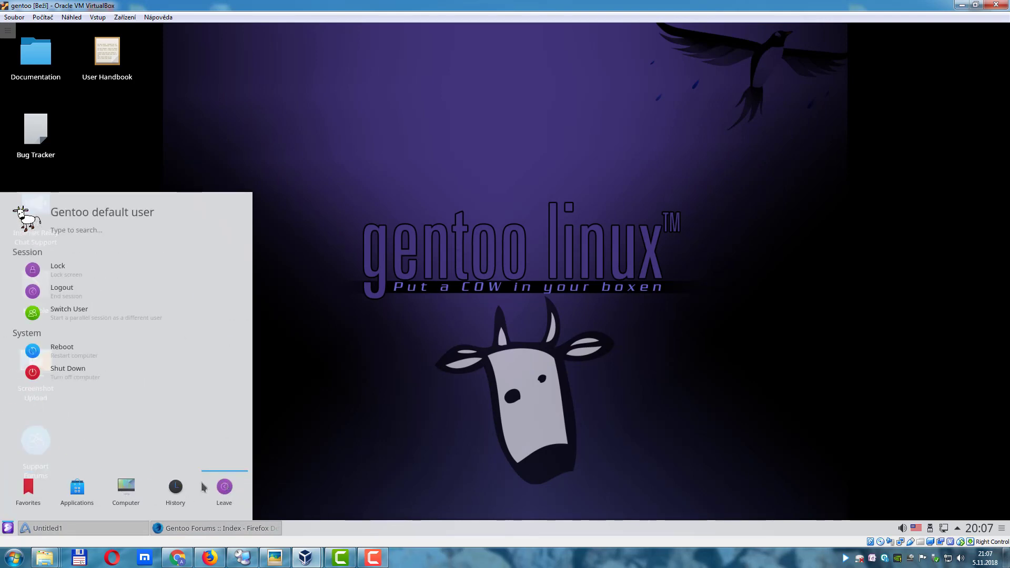
mouse_move(176, 487)
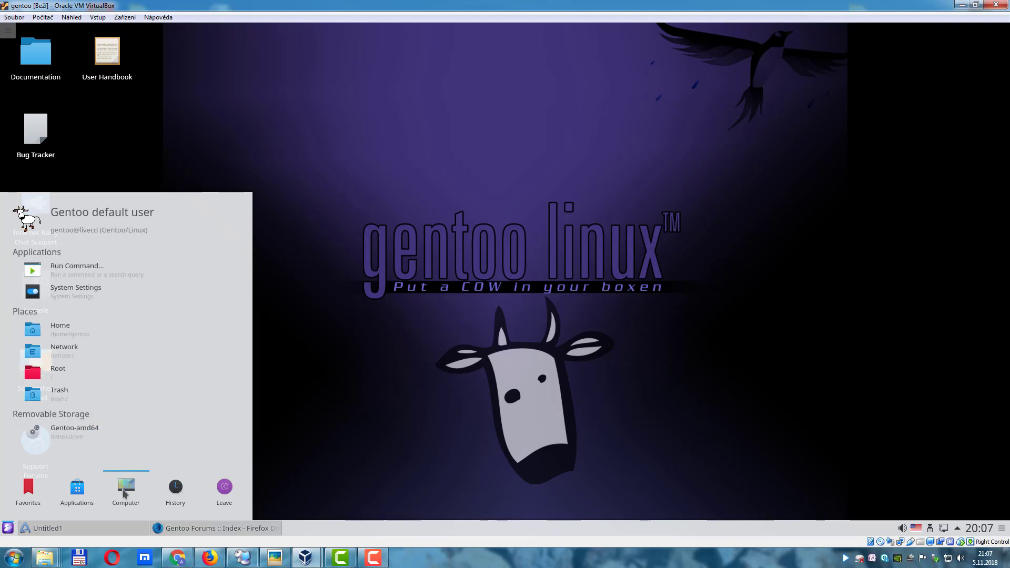
mouse_move(77, 491)
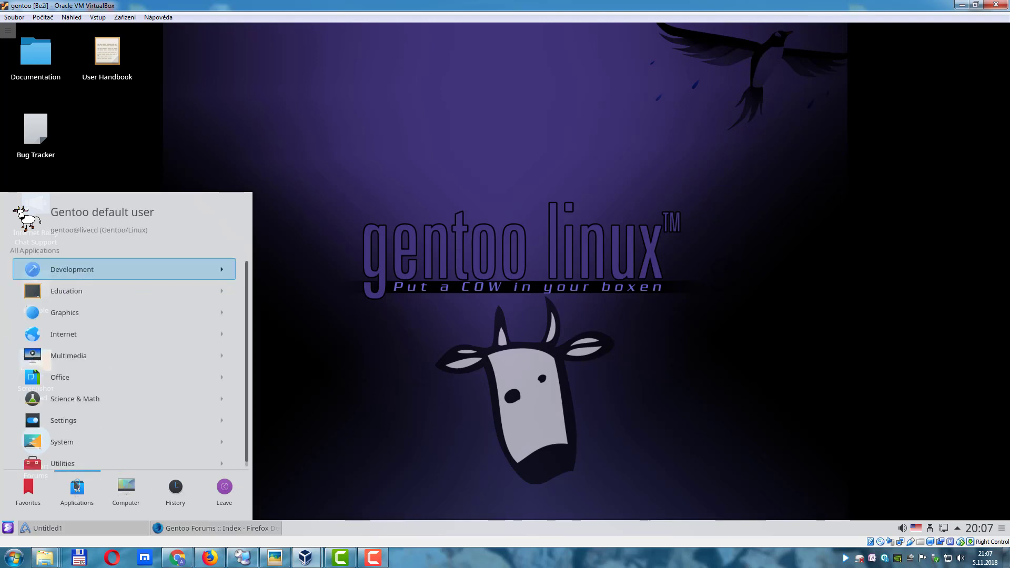
left_click(91, 461)
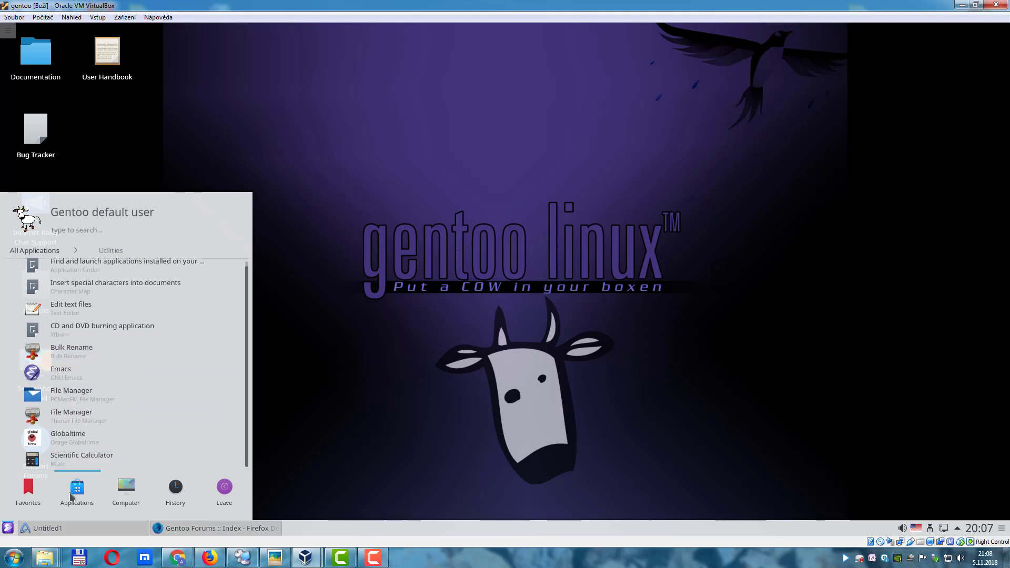
left_click(44, 250)
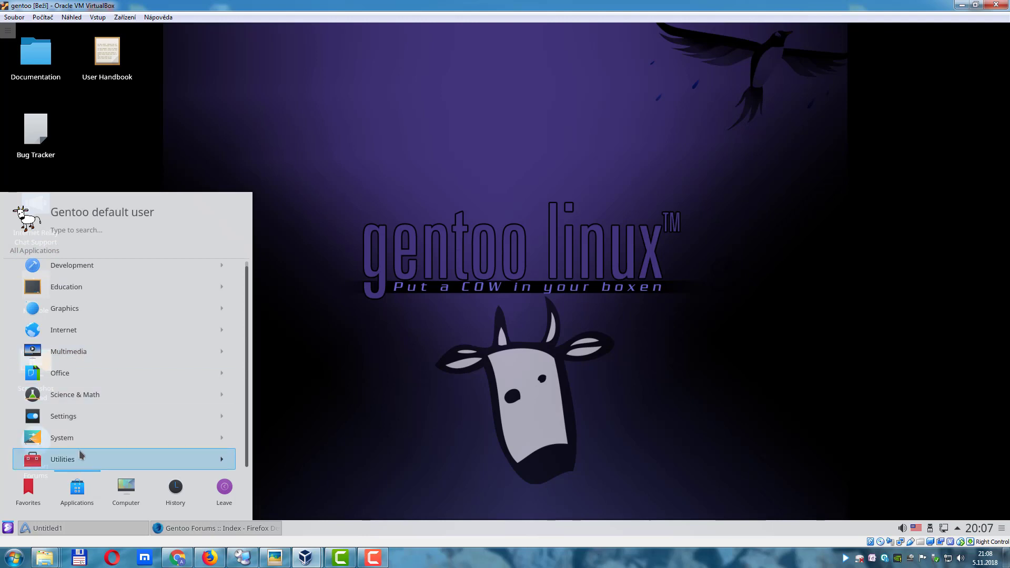
Review the programs in the launcher's Office category and return to the list of all applications.
left_click(101, 372)
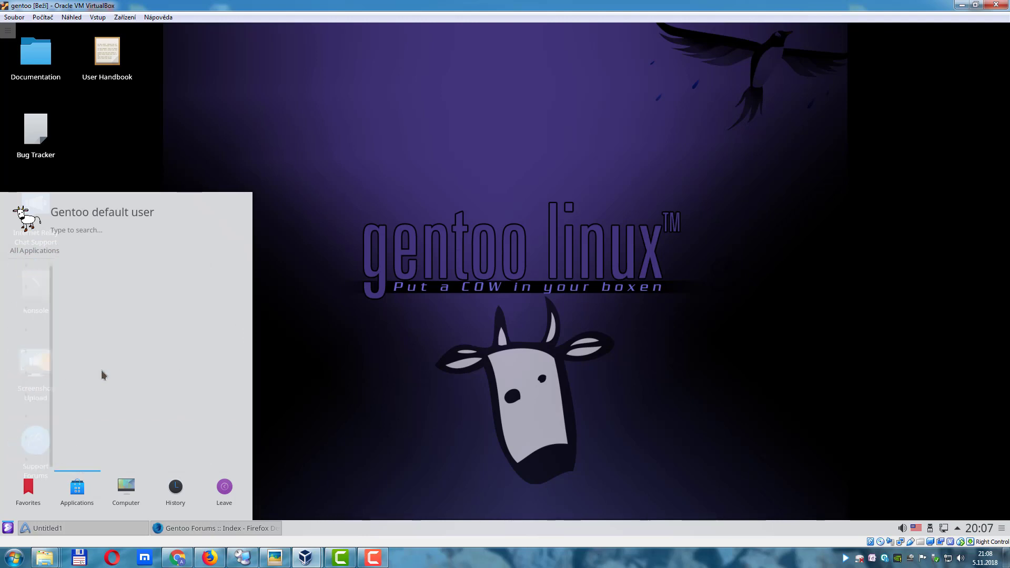
scroll(100, 370, "down", 5)
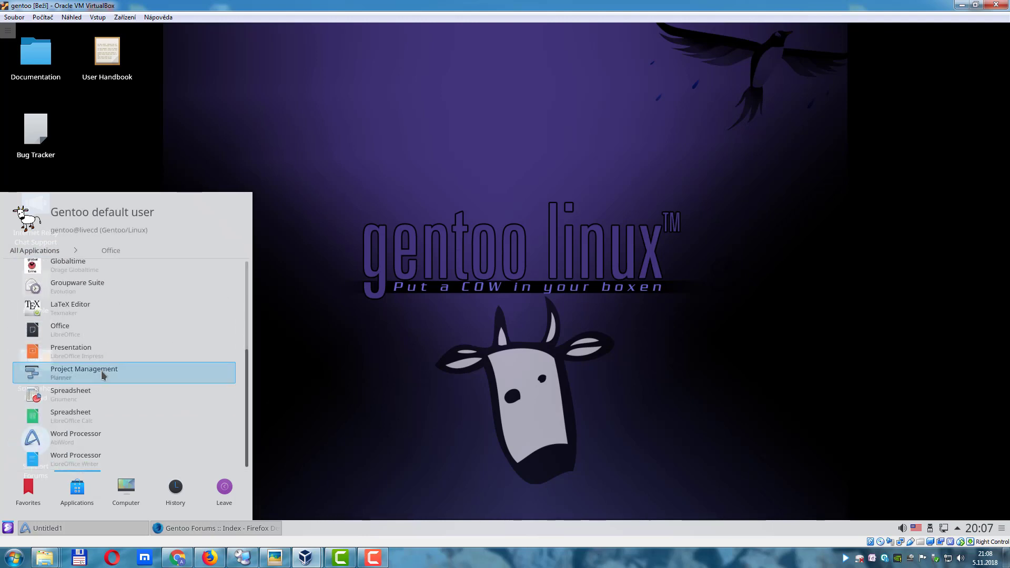
scroll(101, 370, "up", 3)
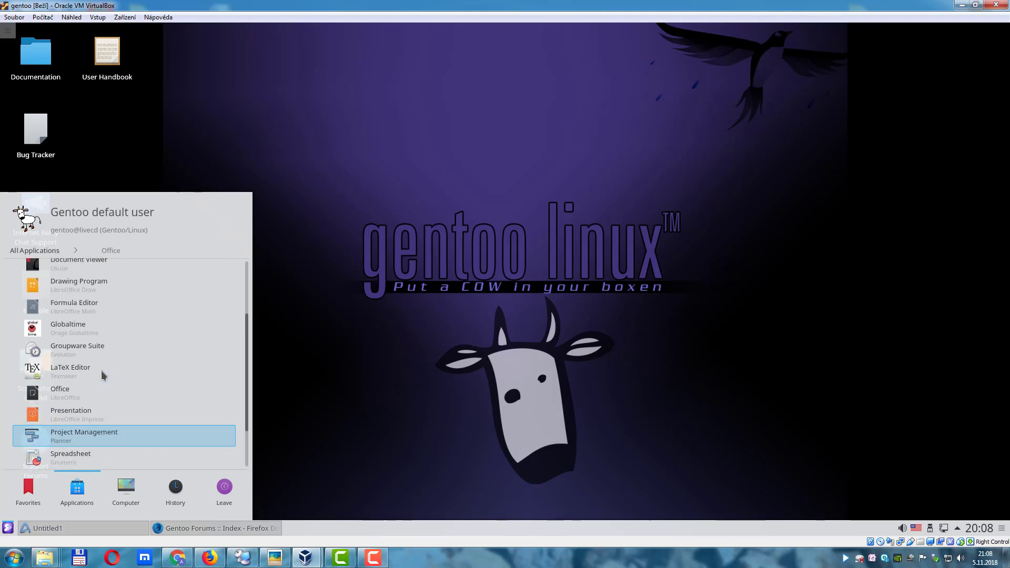
scroll(101, 370, "up", 4)
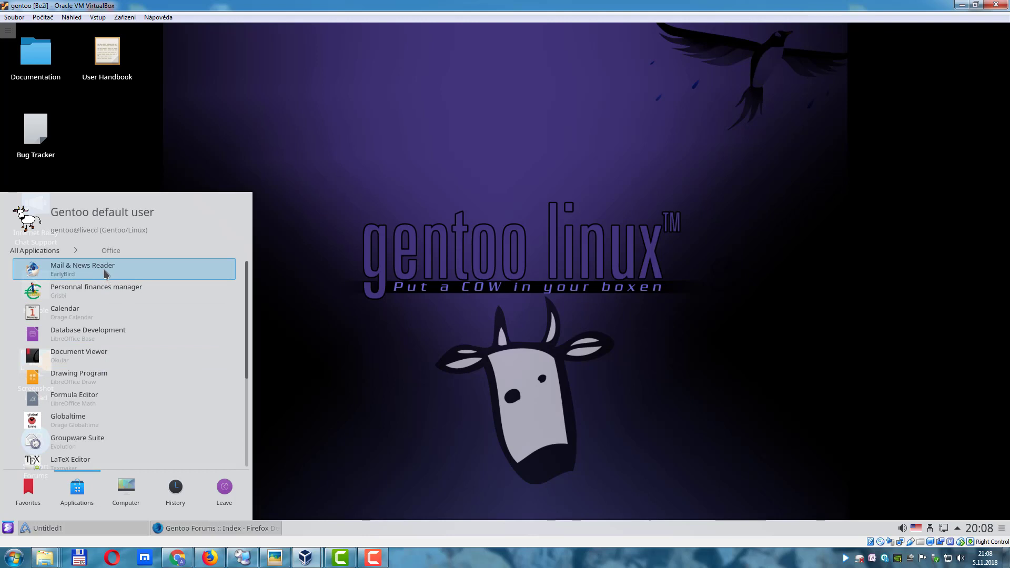
left_click(59, 252)
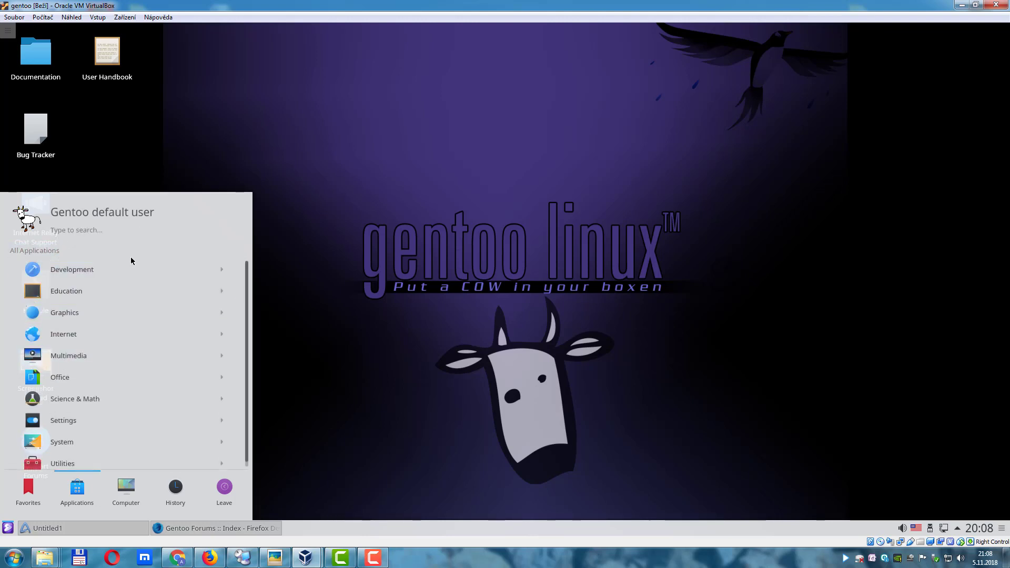
Launch the Bluefish editor from the Web Development group of the Development category.
left_click(129, 271)
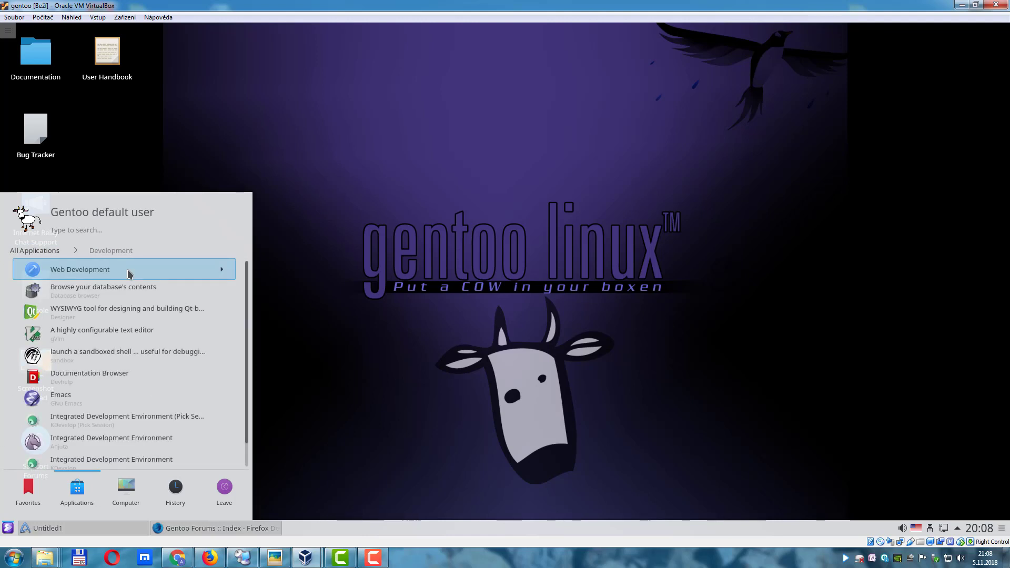
left_click(129, 271)
left_click(128, 270)
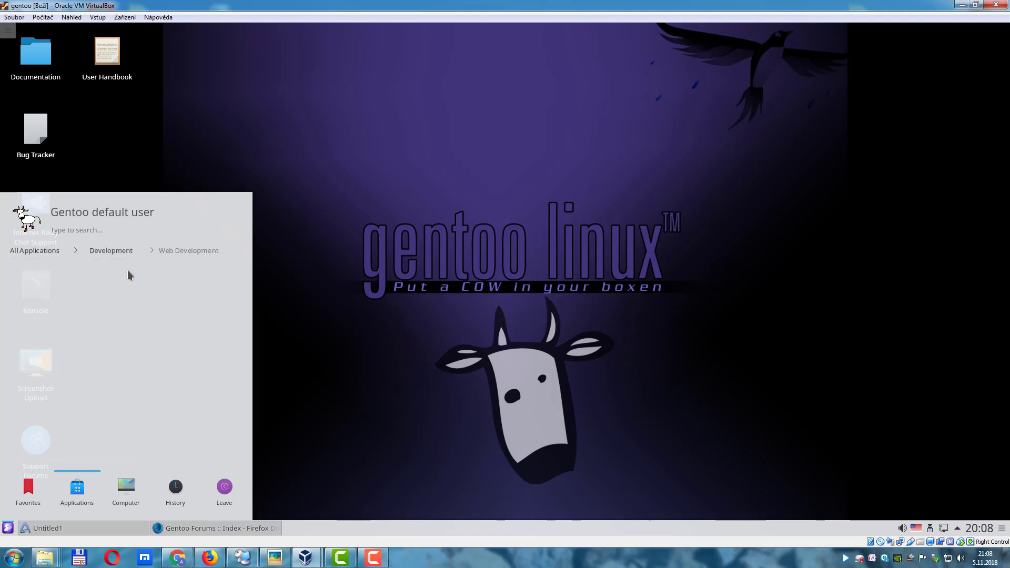
Look over the Development applications in the launcher and start the Database browser.
left_click(8, 528)
left_click(80, 489)
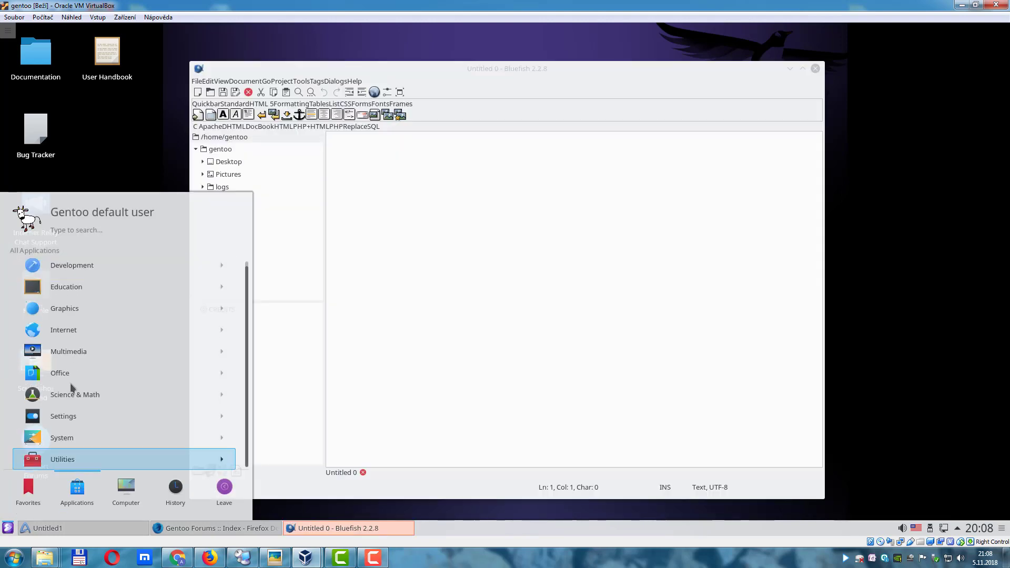
left_click(87, 271)
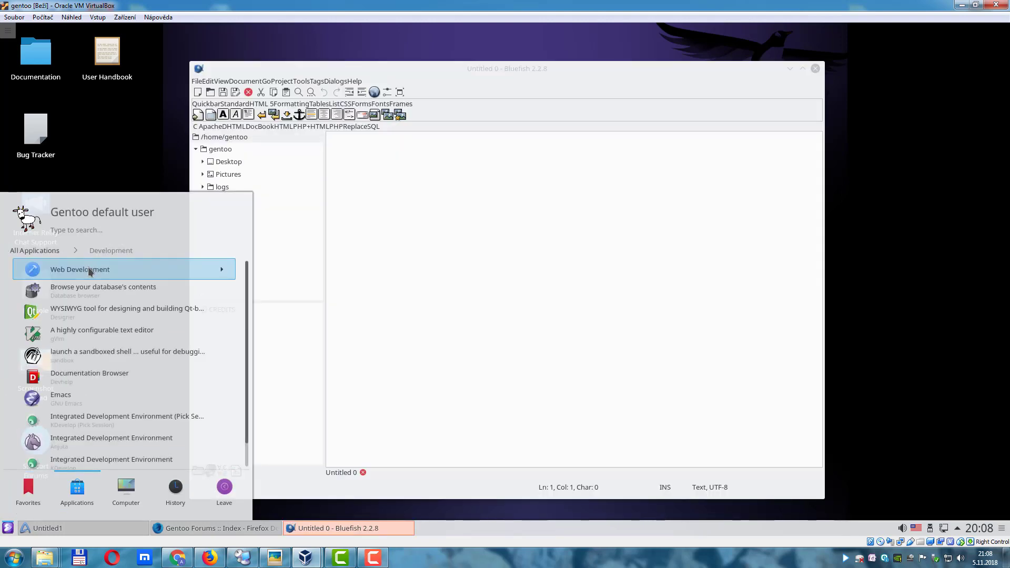
scroll(105, 301, "down", 1)
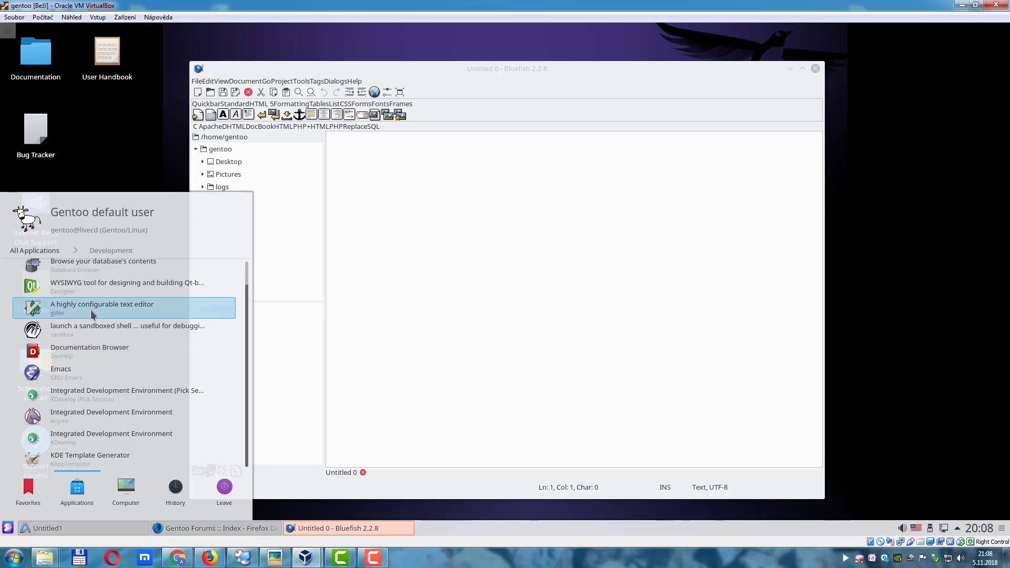
scroll(104, 311, "up", 1)
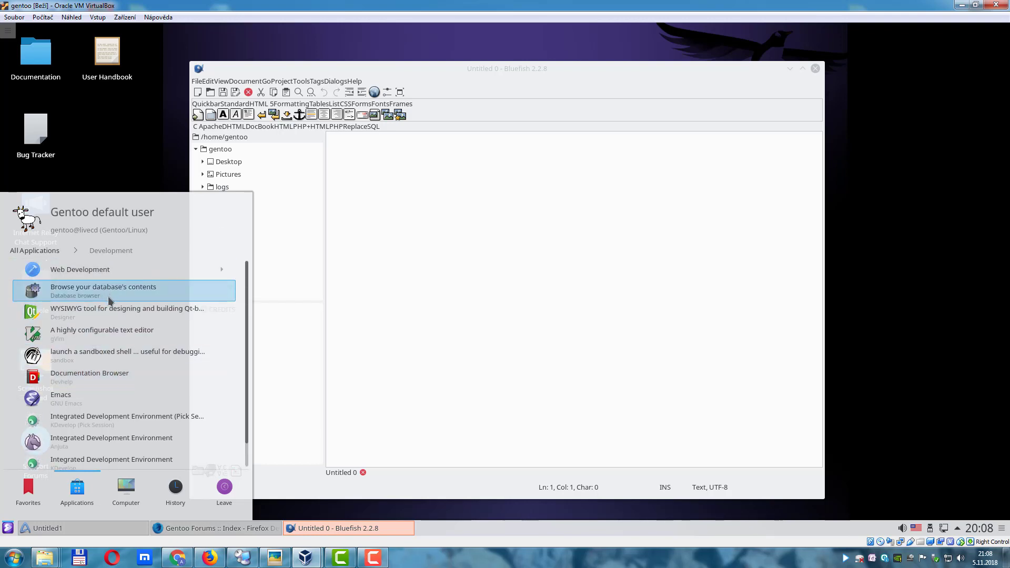
left_click(109, 298)
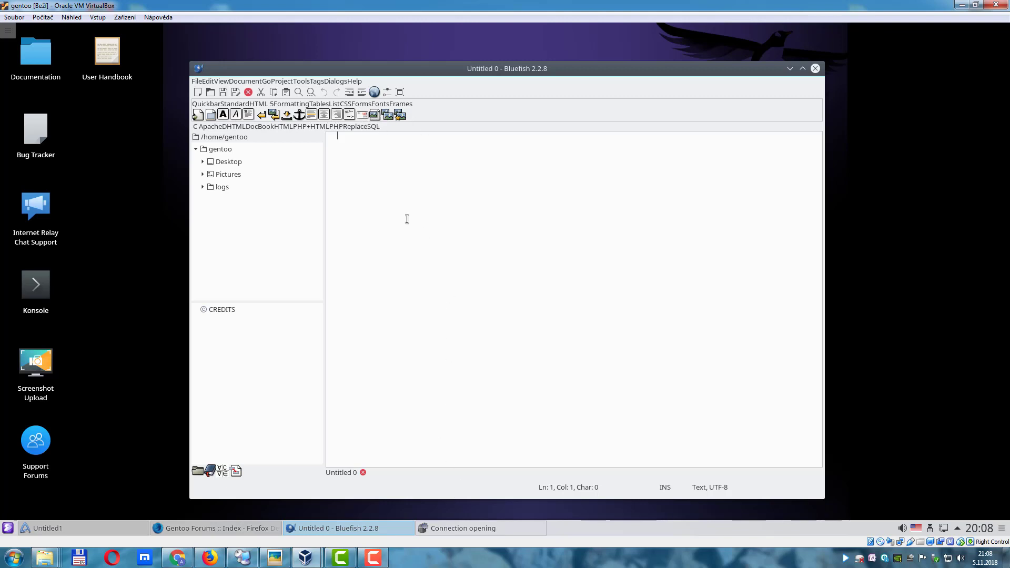
Insert italic, bold and paragraph tag pairs into the empty Bluefish document, and open and dismiss the Horizontal Rule dialog.
left_click(236, 115)
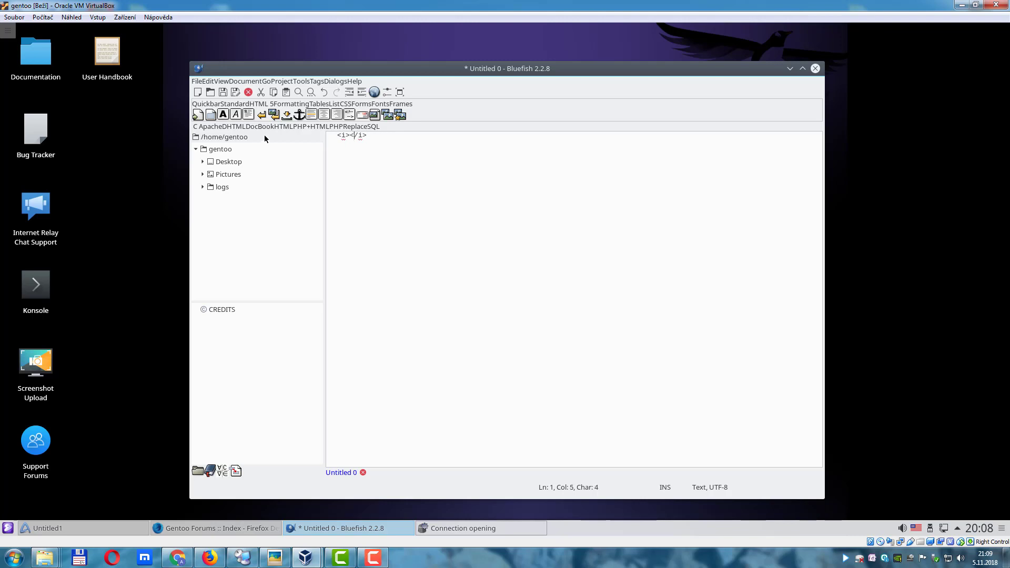
left_click(222, 116)
left_click(399, 139)
left_click(249, 114)
left_click(311, 115)
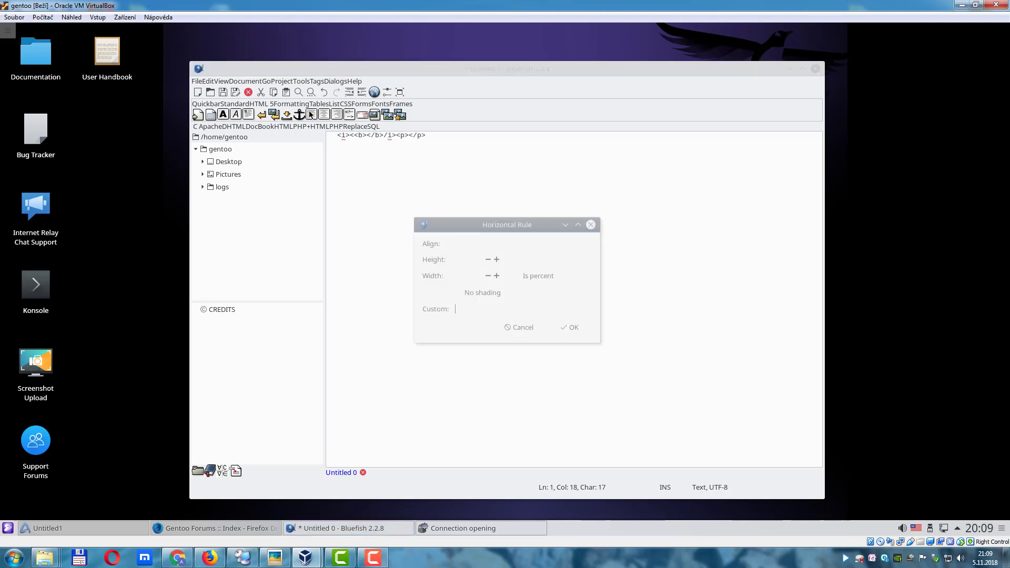
left_click(590, 224)
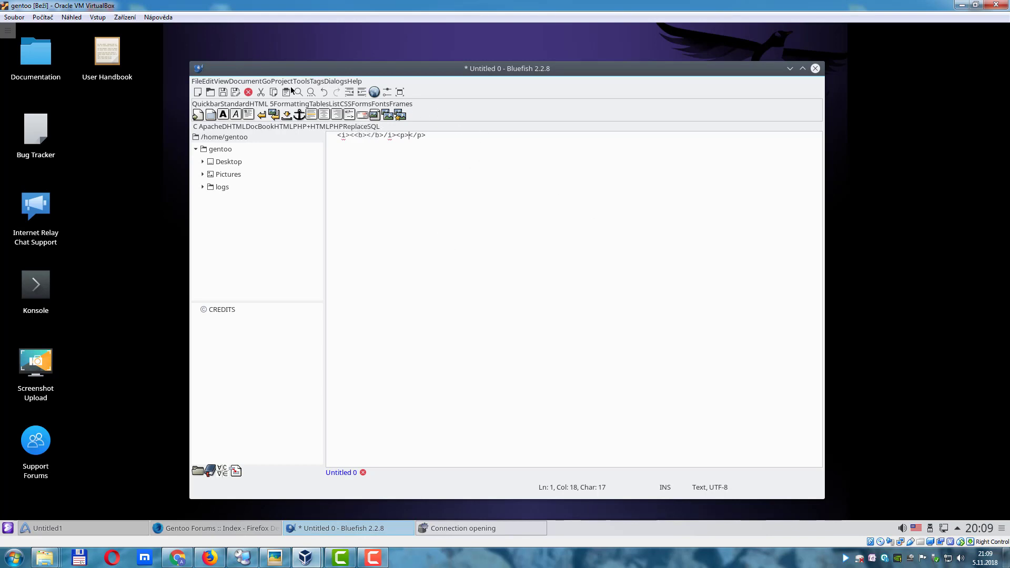
Widen the Bluefish window and look over its Project and Tools commands.
left_click(196, 82)
left_click(189, 163)
left_click_drag(190, 159, 33, 159)
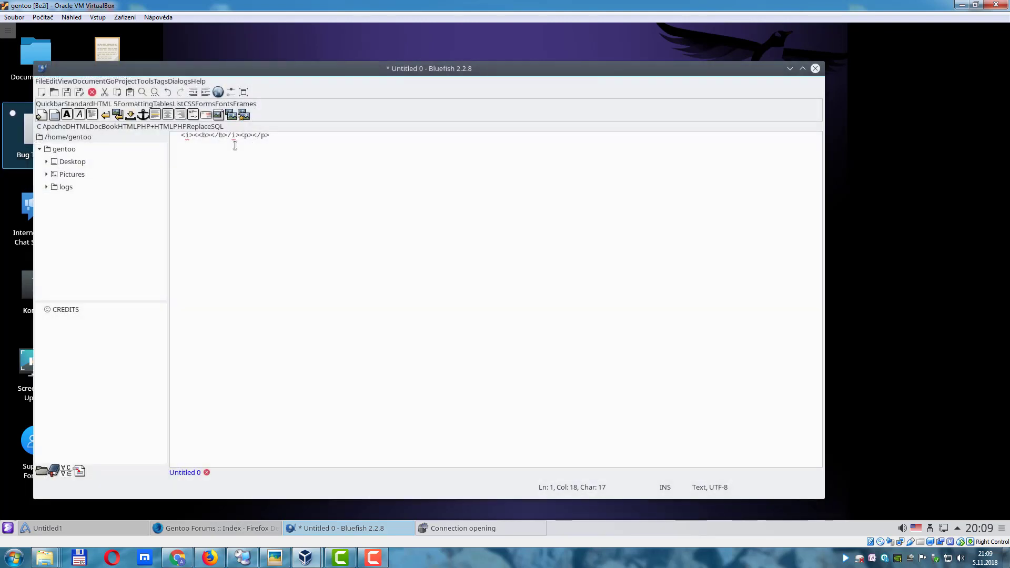
left_click(118, 83)
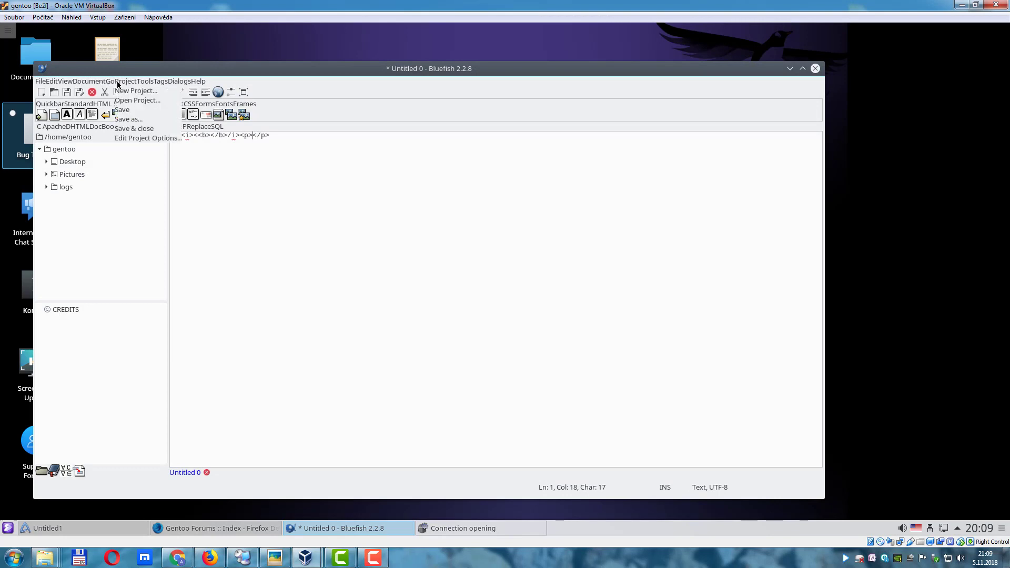
left_click(146, 83)
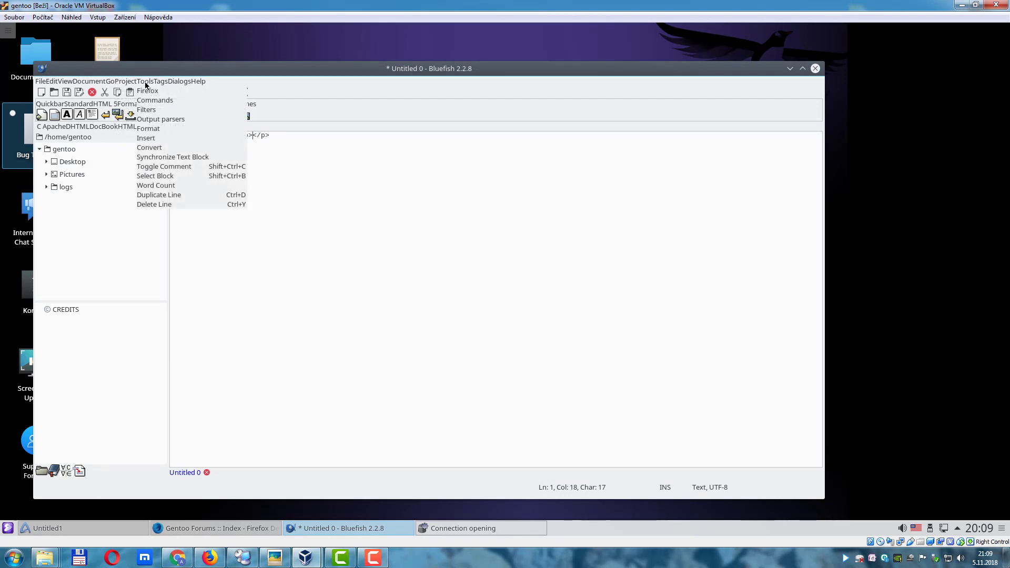
left_click(465, 221)
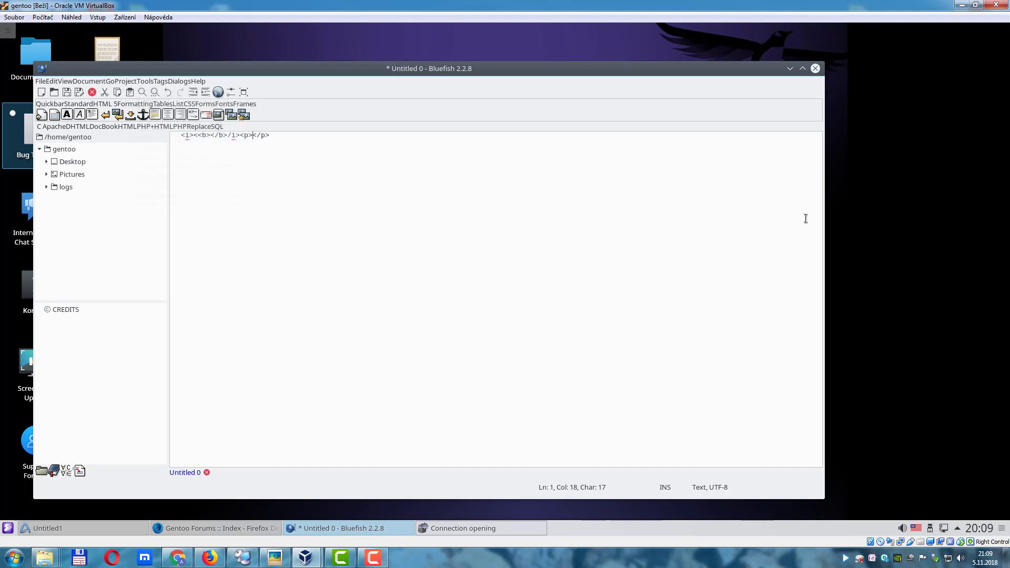
Close Bluefish without saving the changed document and cancel the Database browser's Connection opening dialog.
left_click(815, 68)
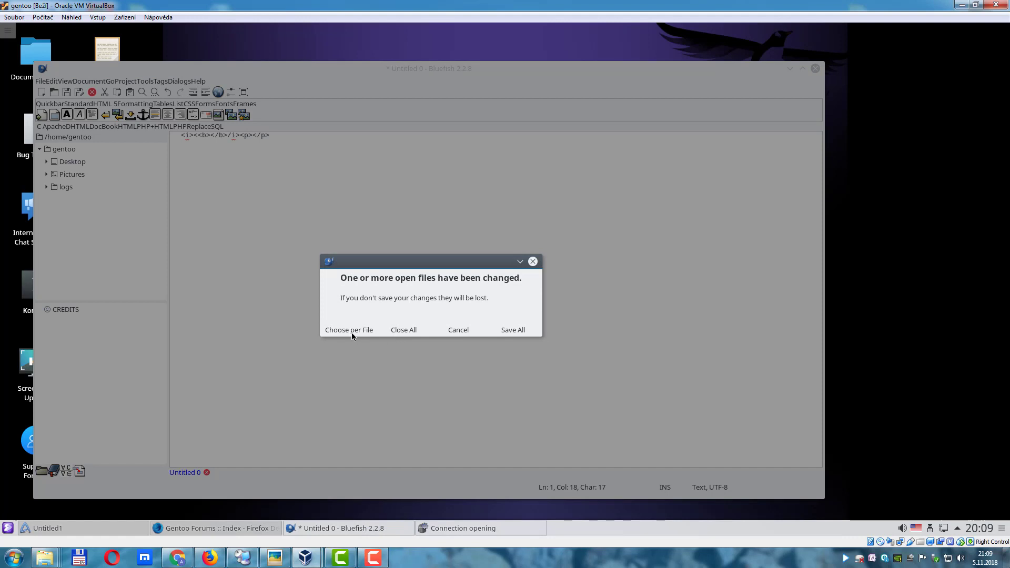
left_click(404, 329)
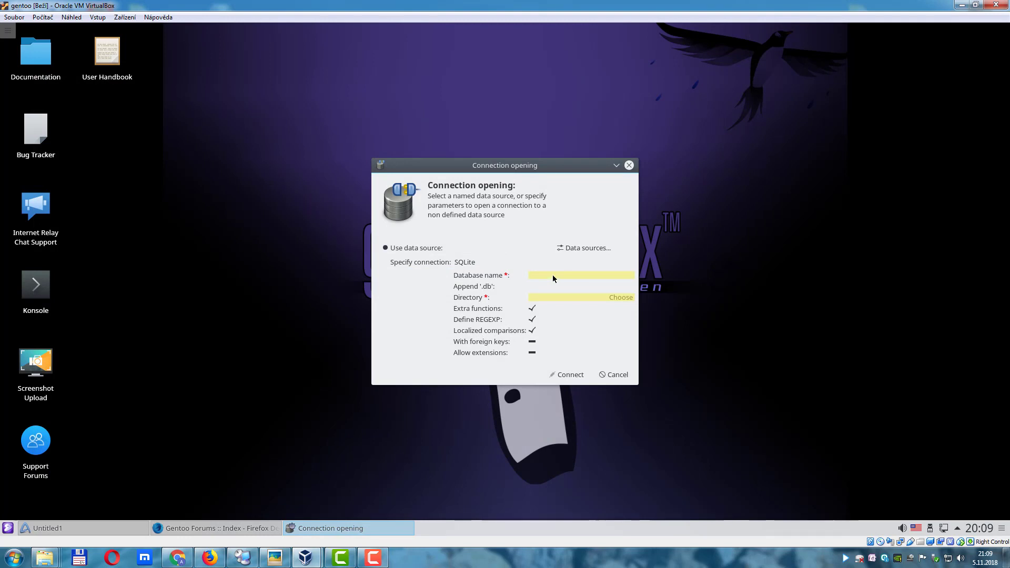
left_click(625, 375)
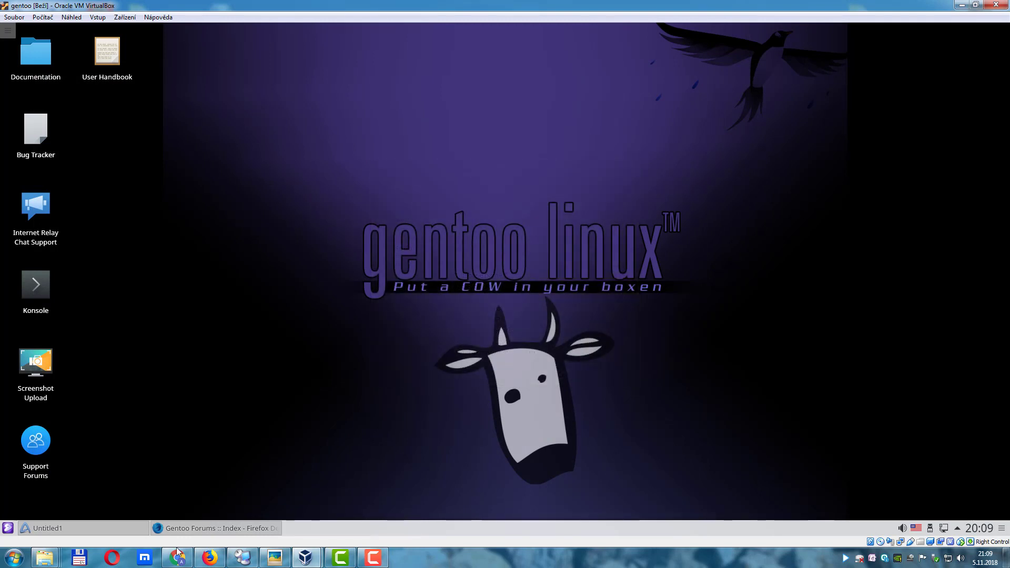
Close the Gentoo Forums browser window and restore the Untitled1 AbiWord window.
left_click(207, 528)
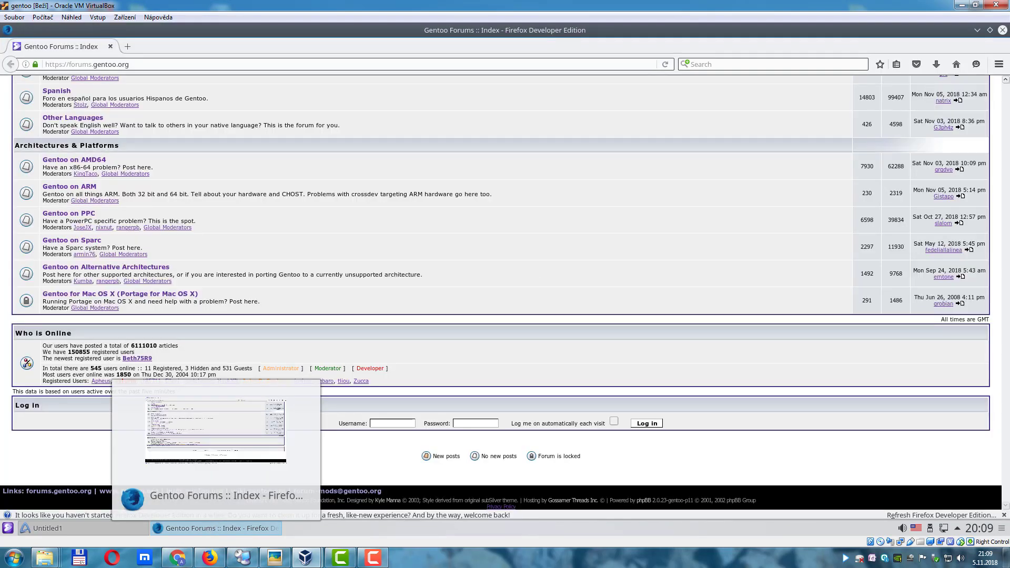
left_click(1001, 30)
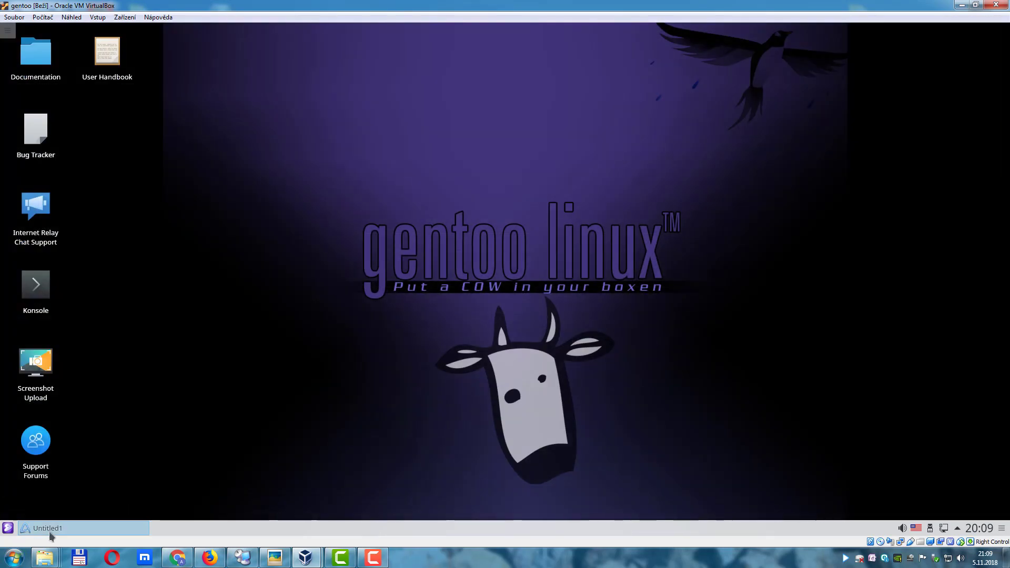
left_click(84, 528)
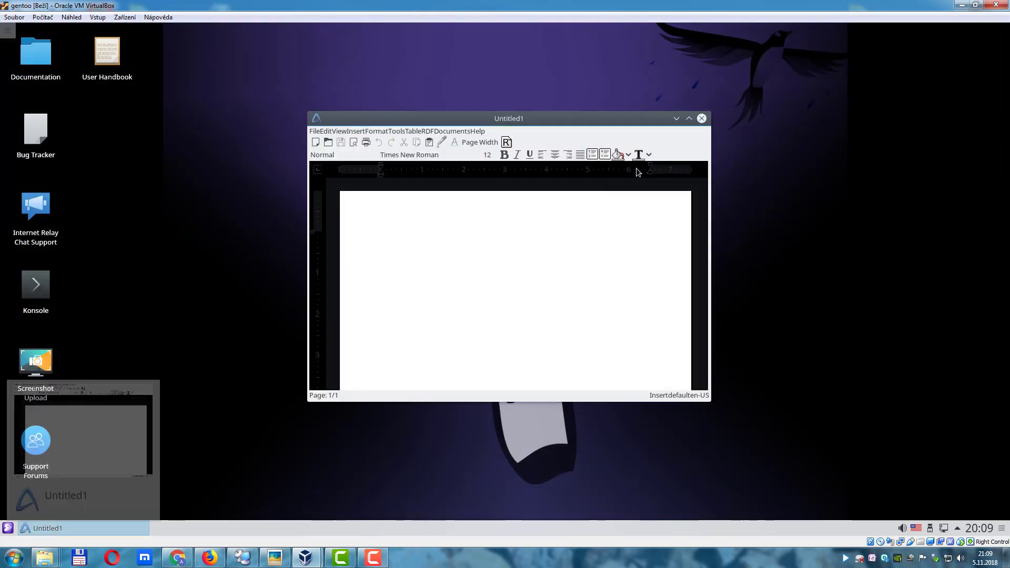
Close the empty Untitled1 AbiWord document, and open and dismiss the Plasma application launcher.
left_click(701, 118)
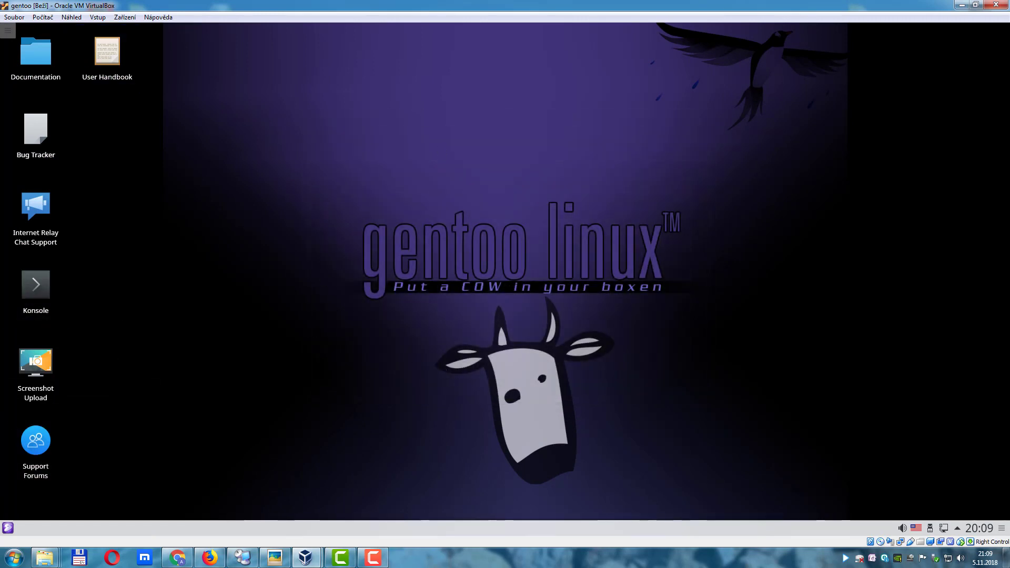
left_click(8, 528)
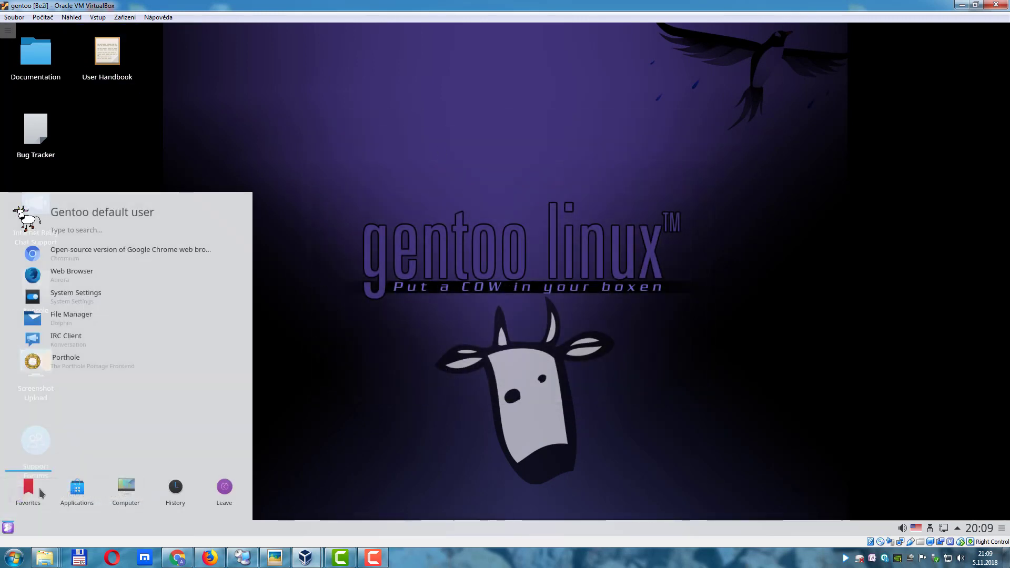
left_click(505, 263)
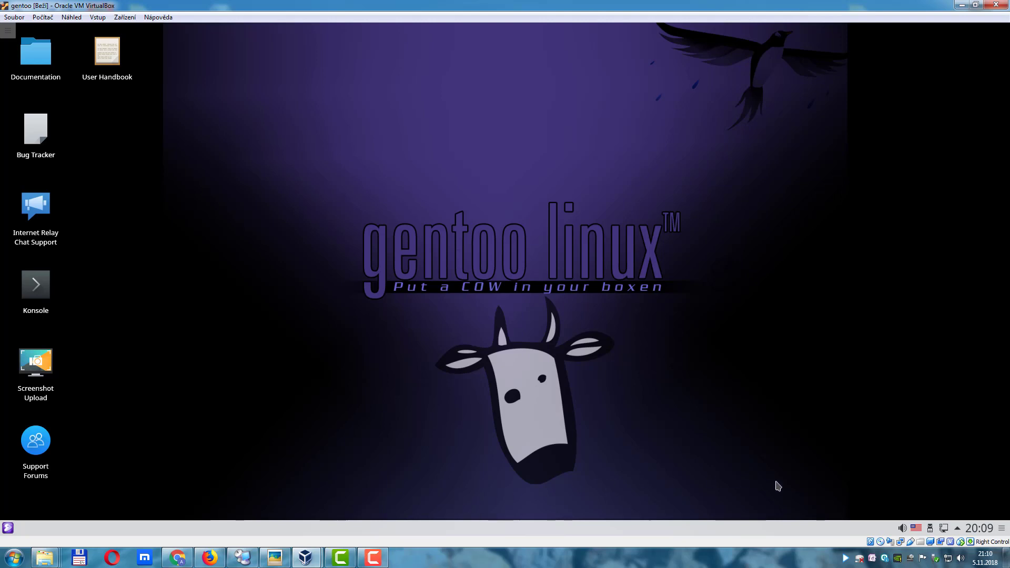
Cycle through the available keyboard layouts and switch back to English (US).
mouse_move(940, 530)
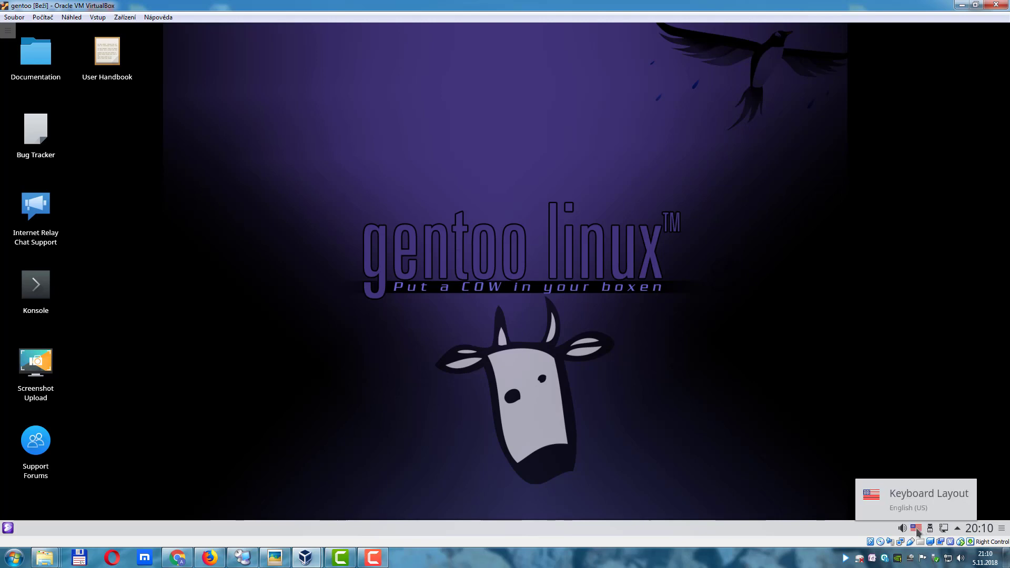
left_click(916, 531)
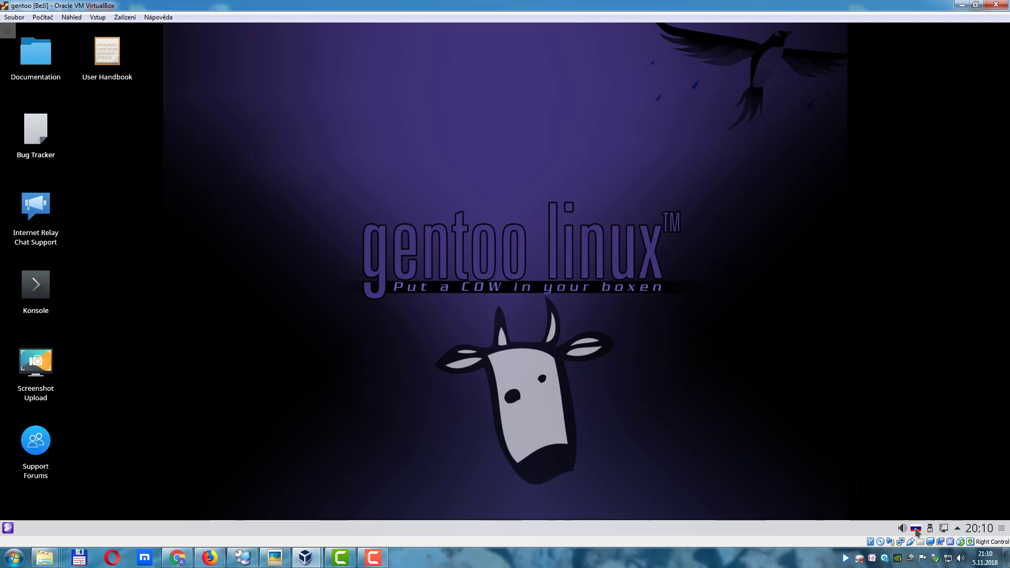
left_click(916, 531)
left_click(916, 531)
right_click(917, 531)
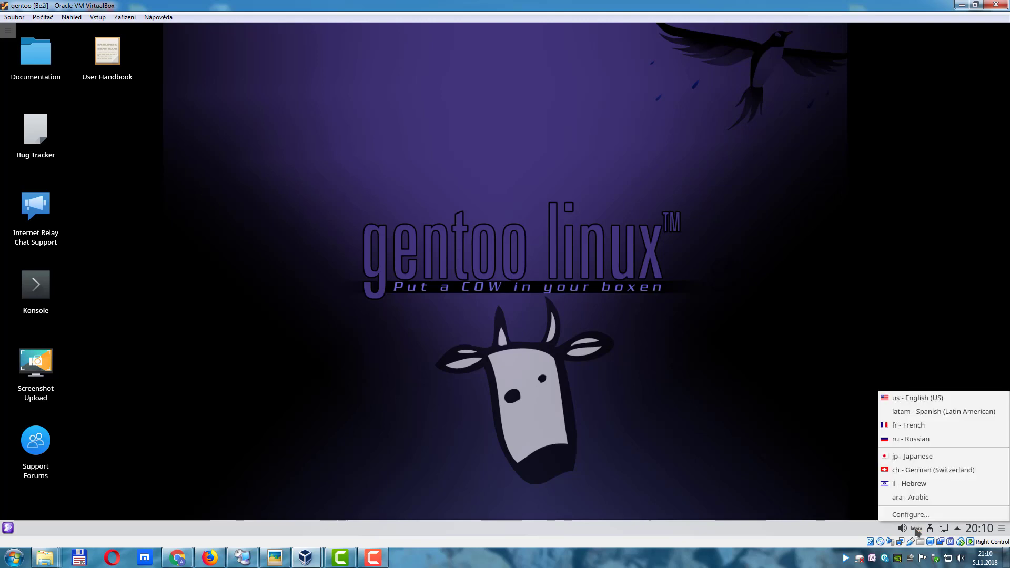
left_click(918, 400)
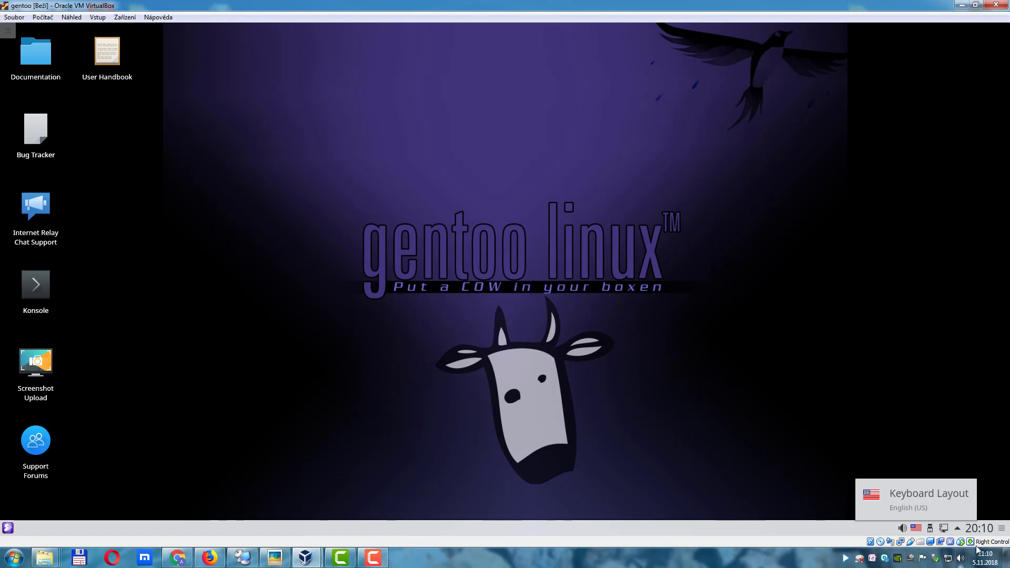
Open the keyboard layout configuration and look over its Hardware, Layouts and Advanced settings and the configured layout list.
left_click(918, 529)
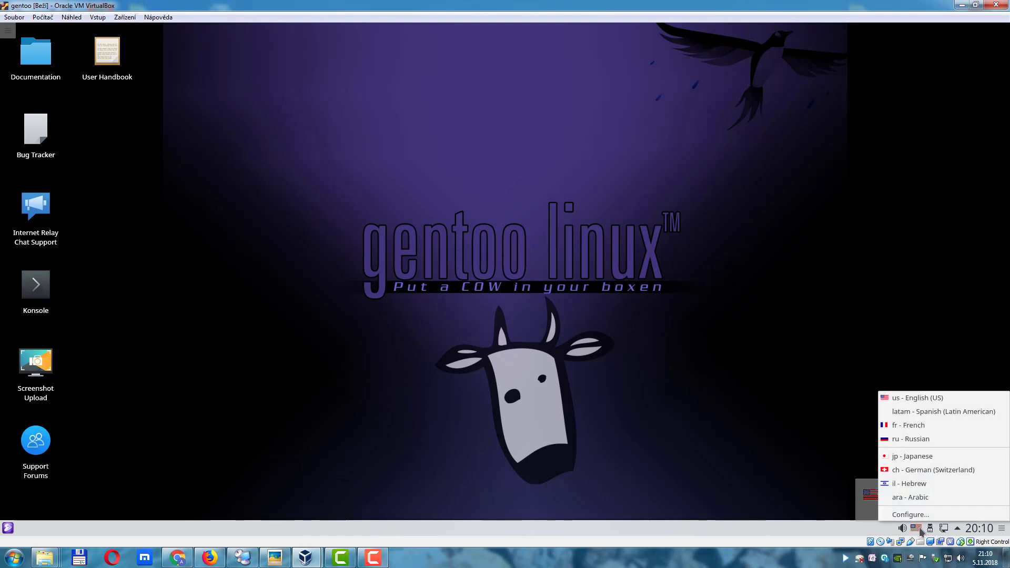
left_click(919, 519)
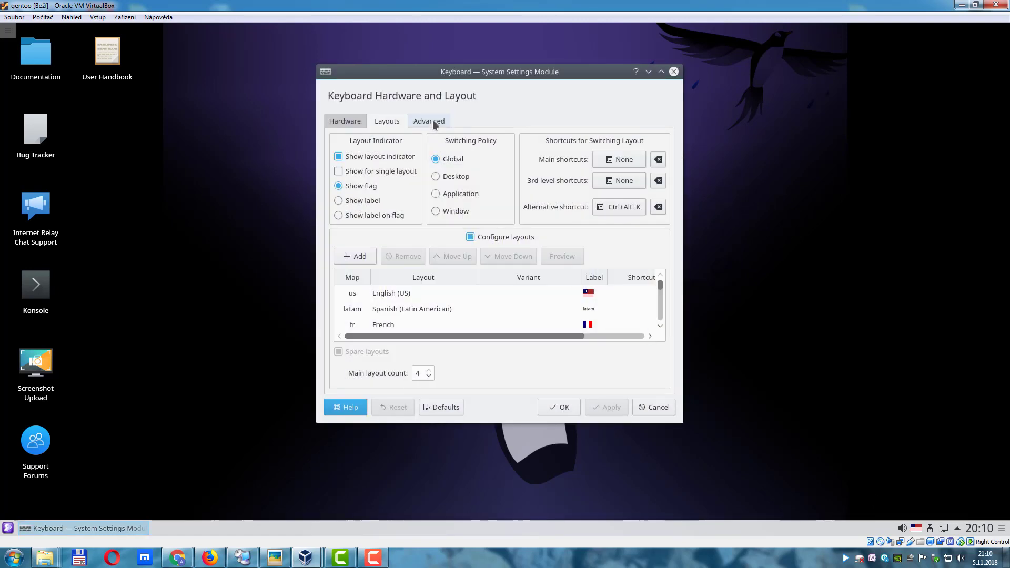
left_click(432, 121)
left_click(400, 120)
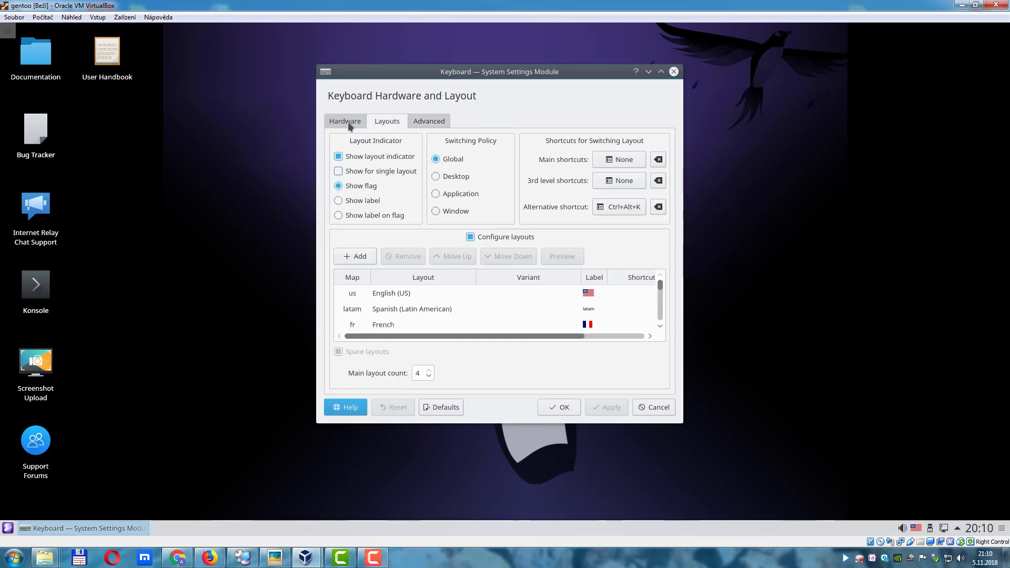
left_click(427, 121)
left_click(375, 122)
left_click(352, 119)
left_click(385, 123)
scroll(593, 302, "down", 1)
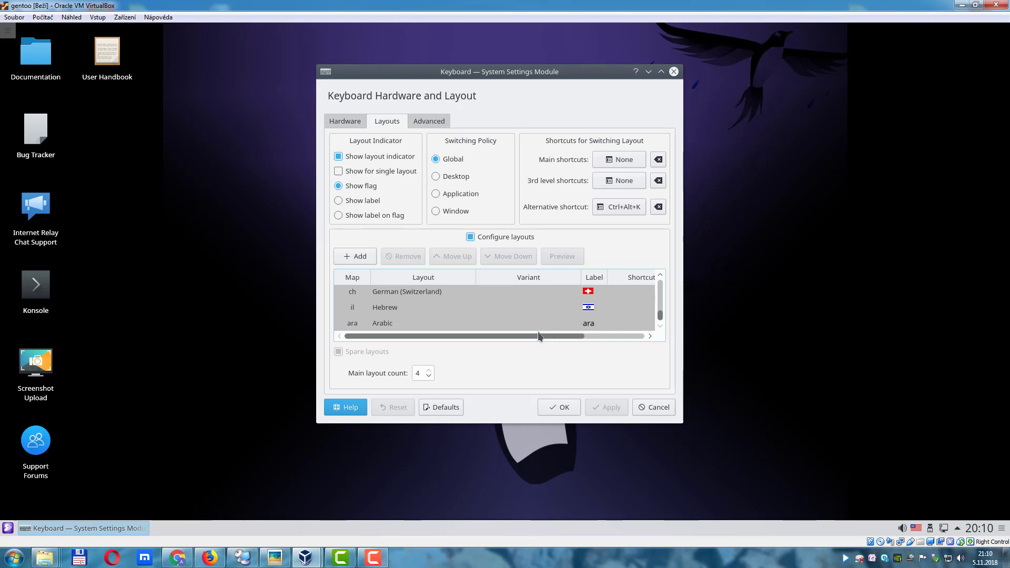
scroll(438, 323, "up", 1)
Try to add another keyboard layout to the list, and close the Keyboard settings.
left_click(360, 257)
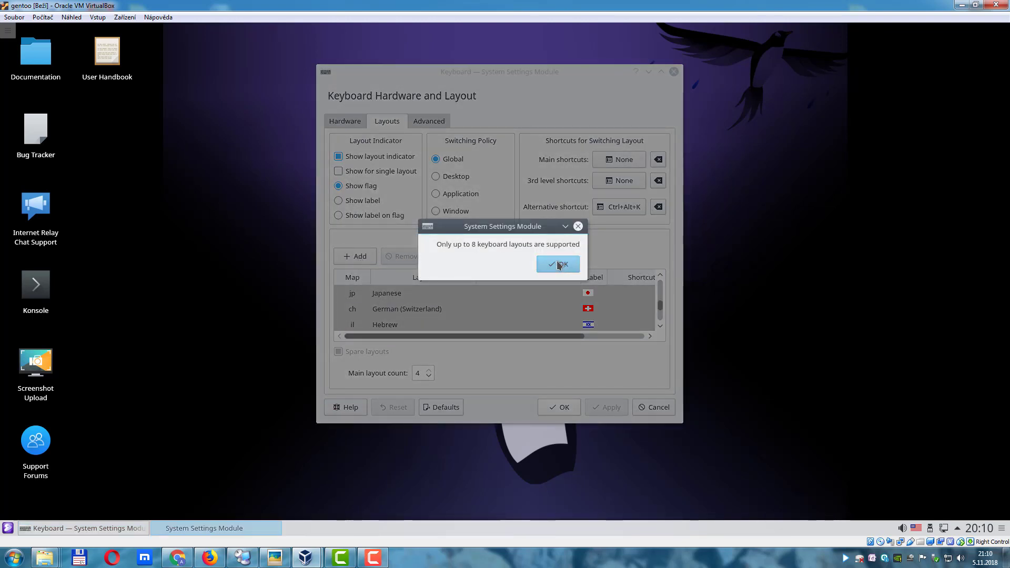
left_click(558, 264)
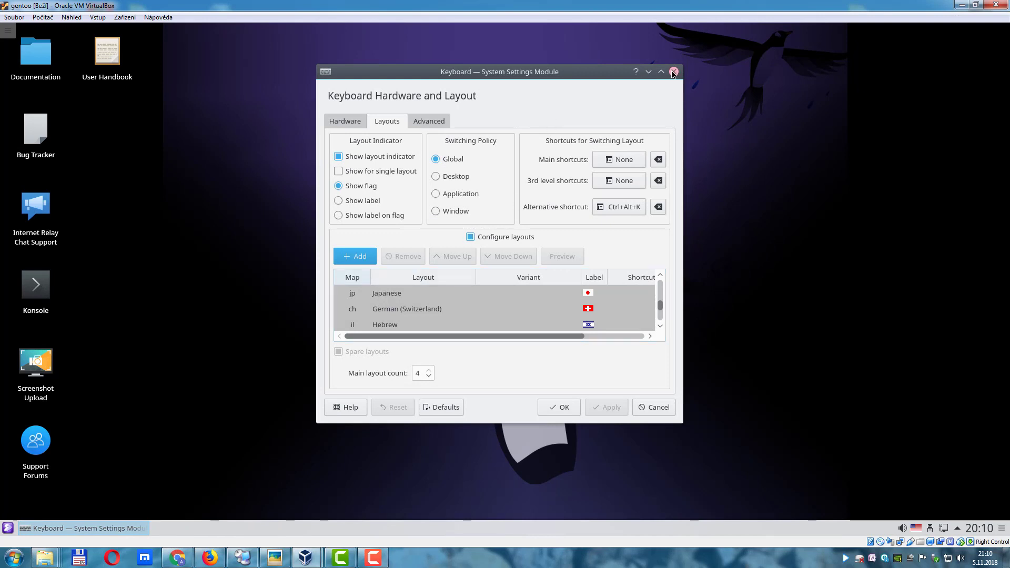
left_click(673, 72)
Close the gentoo virtual machine by powering it off.
left_click(995, 5)
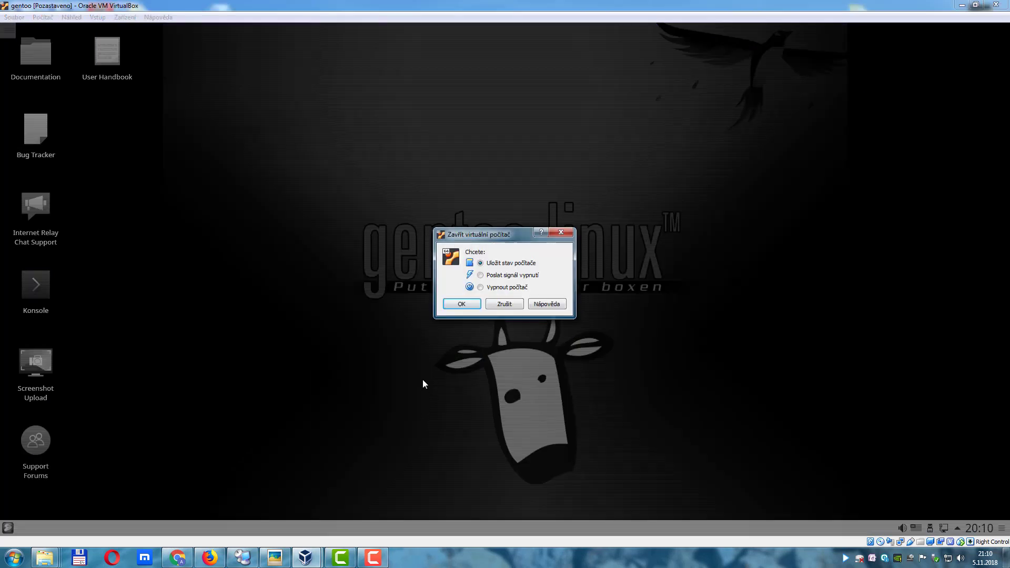
left_click(498, 288)
left_click(461, 304)
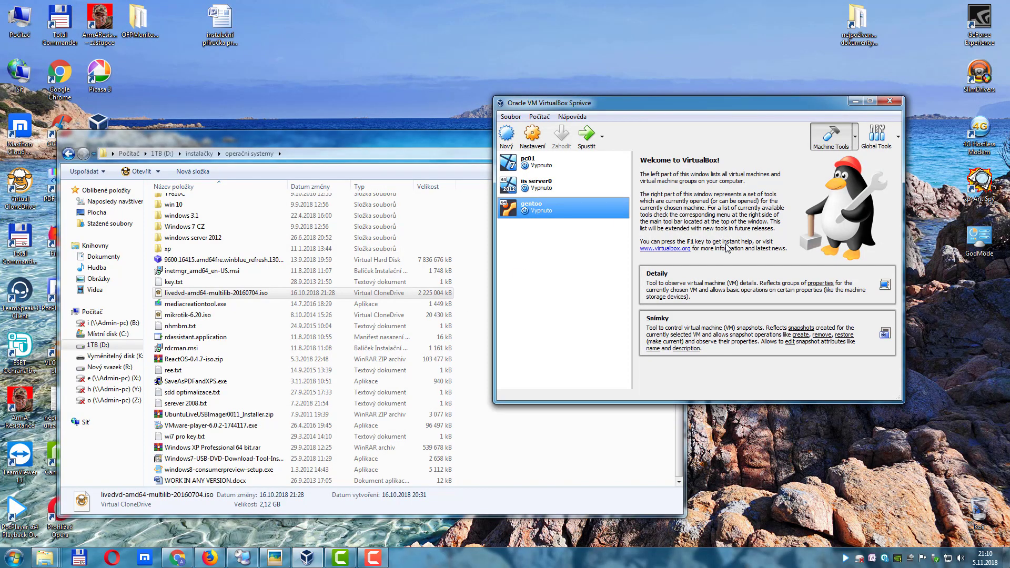
Select livedvd-amd64-multilib-20160704.iso in the folder, and keep the current Windows colour scheme with the performance message disabled.
left_click(218, 295)
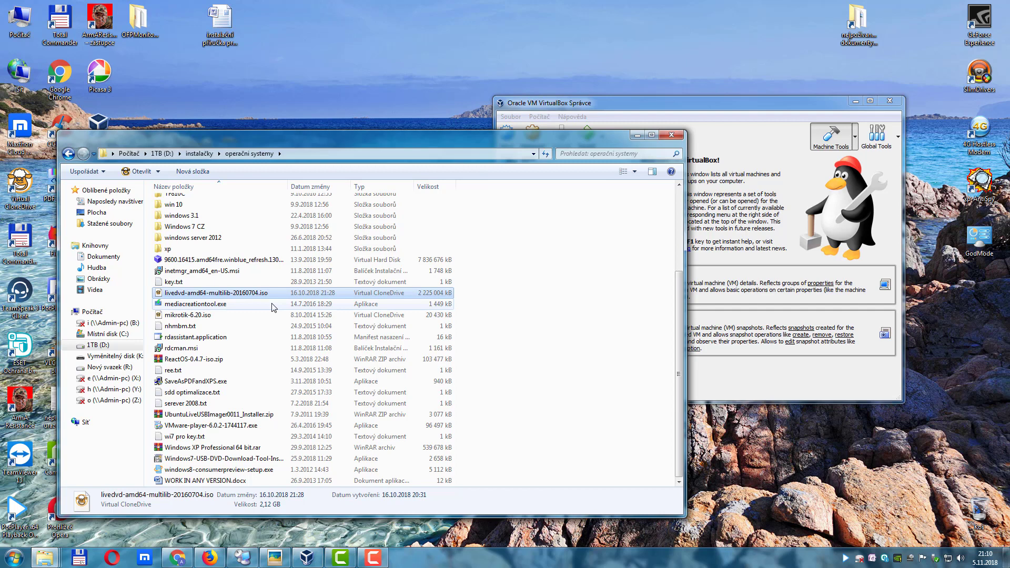
mouse_move(273, 307)
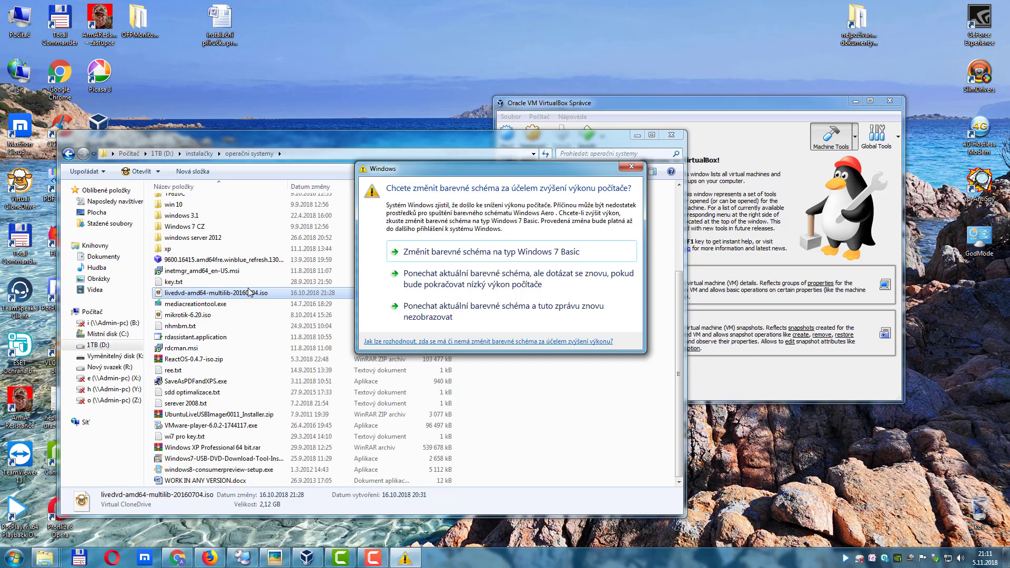
left_click(447, 311)
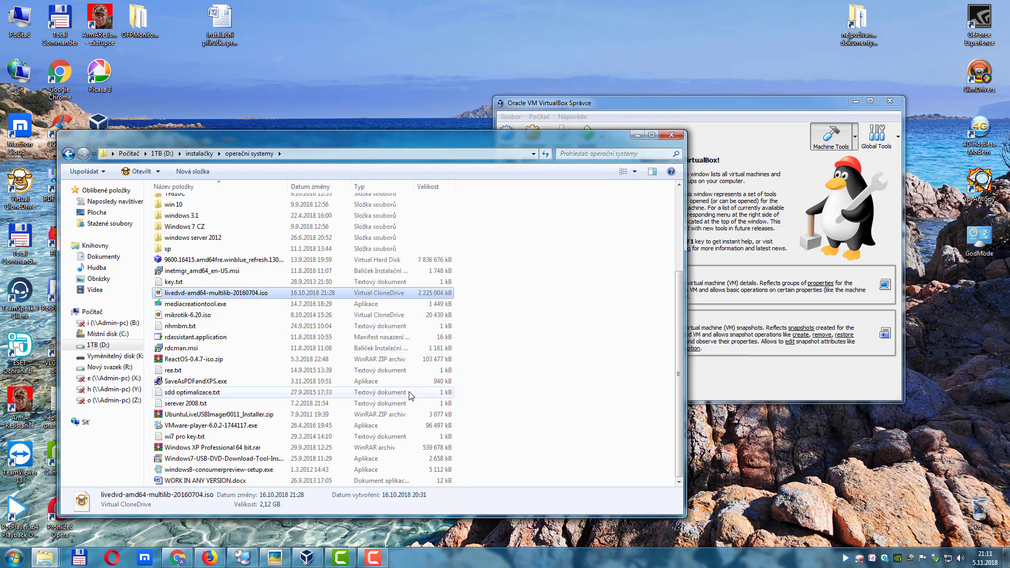
View the VirtualBox machine lists locally and on pc1 in Remote Desktop Connection Manager, and minimize pc1's VirtualBox and Stažené soubory windows.
left_click(315, 557)
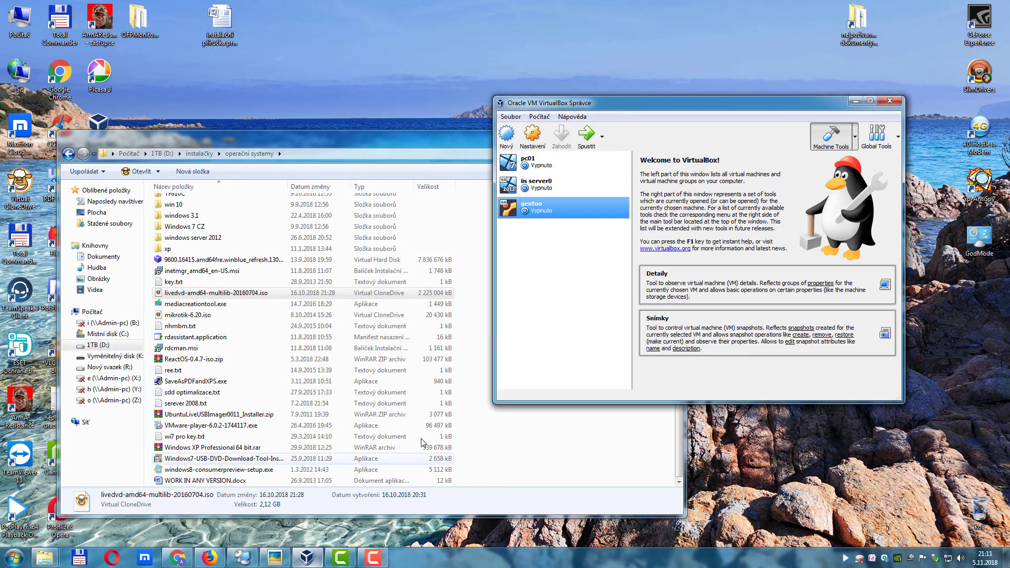
left_click(242, 557)
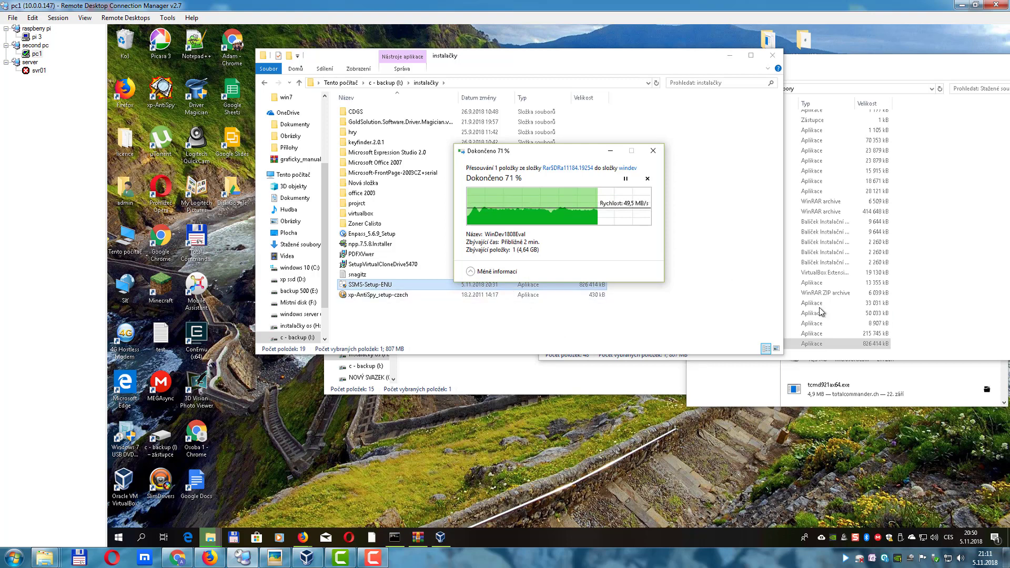
left_click(825, 343)
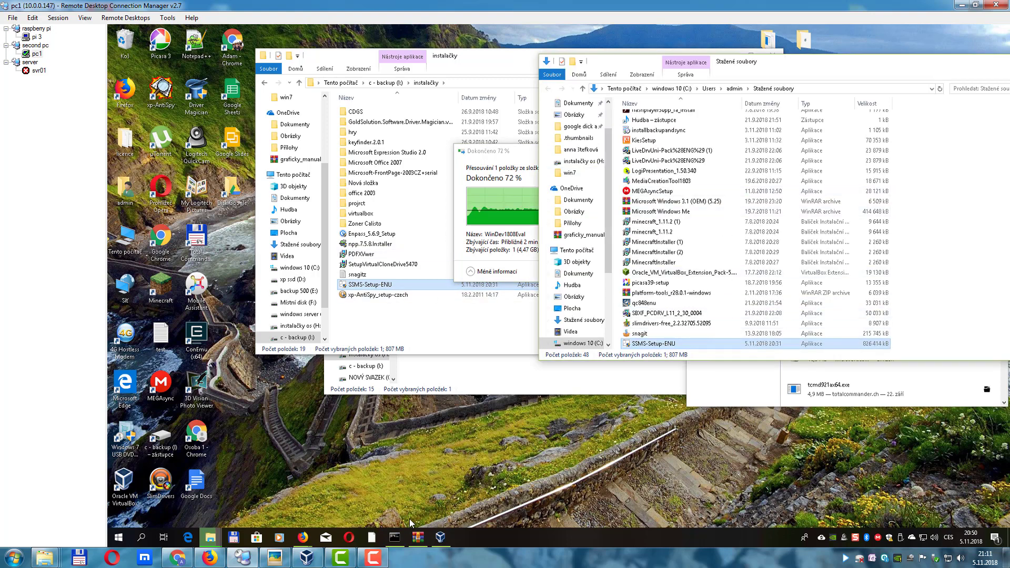
left_click(440, 536)
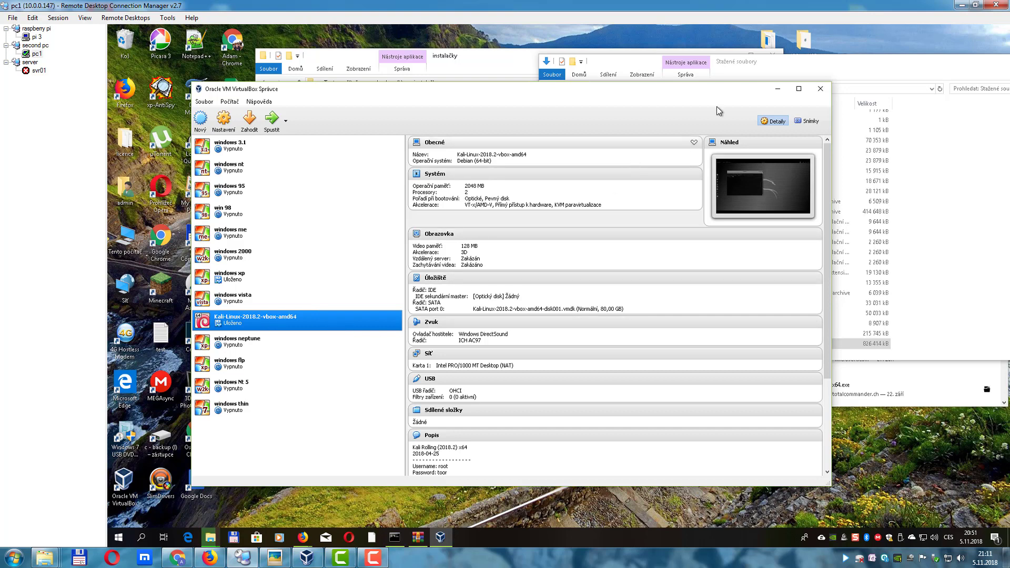
left_click(777, 89)
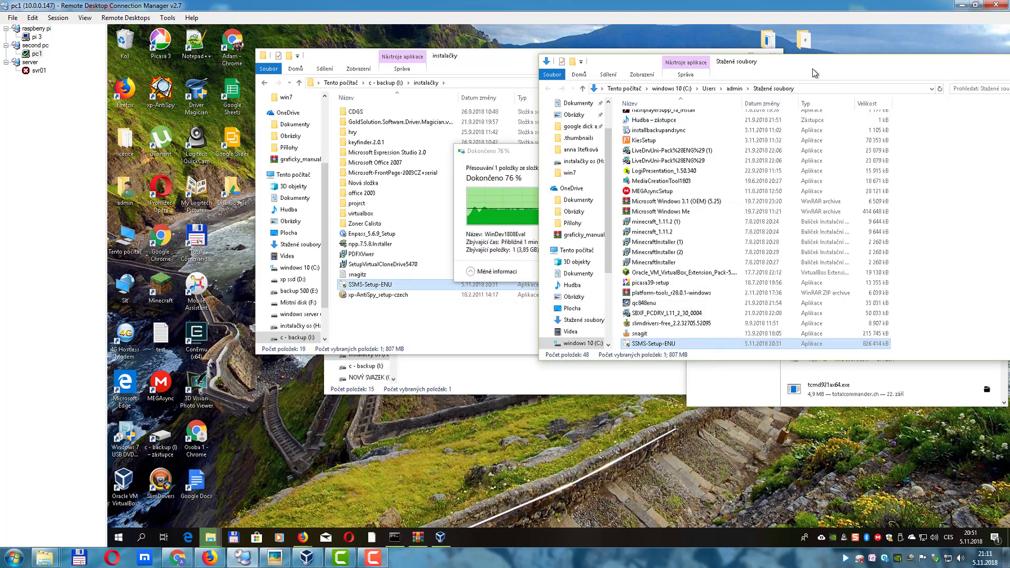
left_click_drag(771, 73, 605, 221)
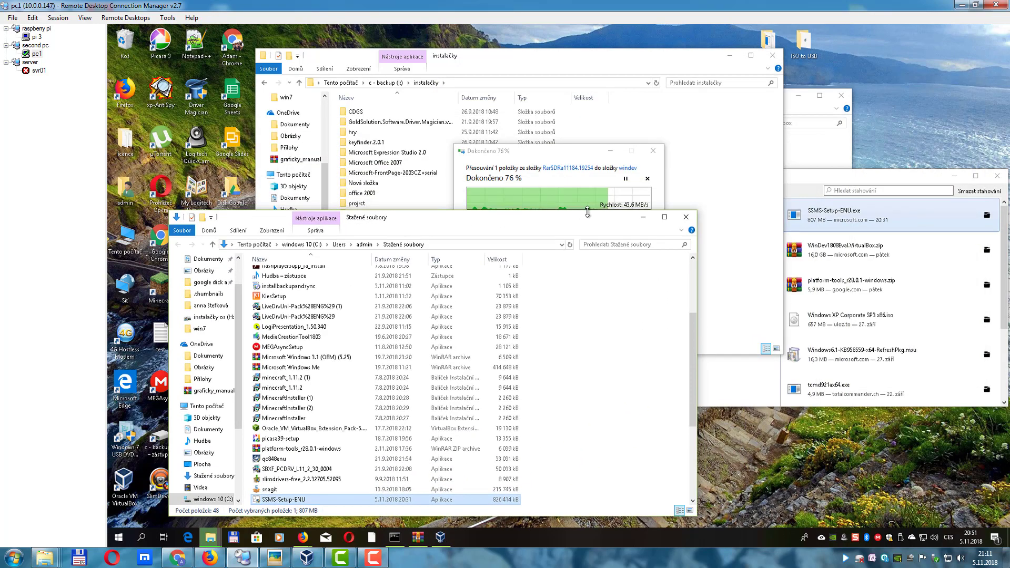
left_click(644, 217)
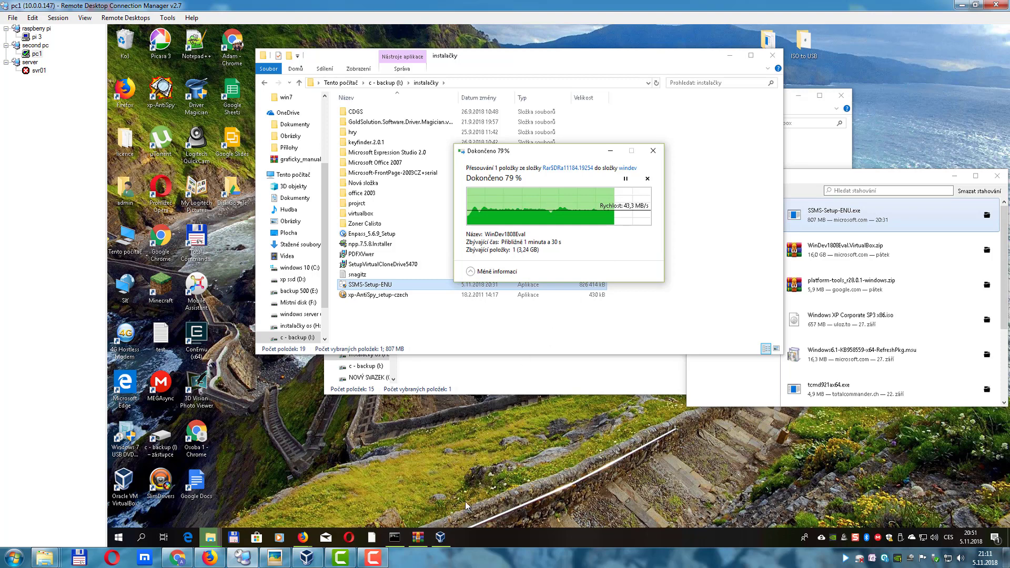
left_click(373, 558)
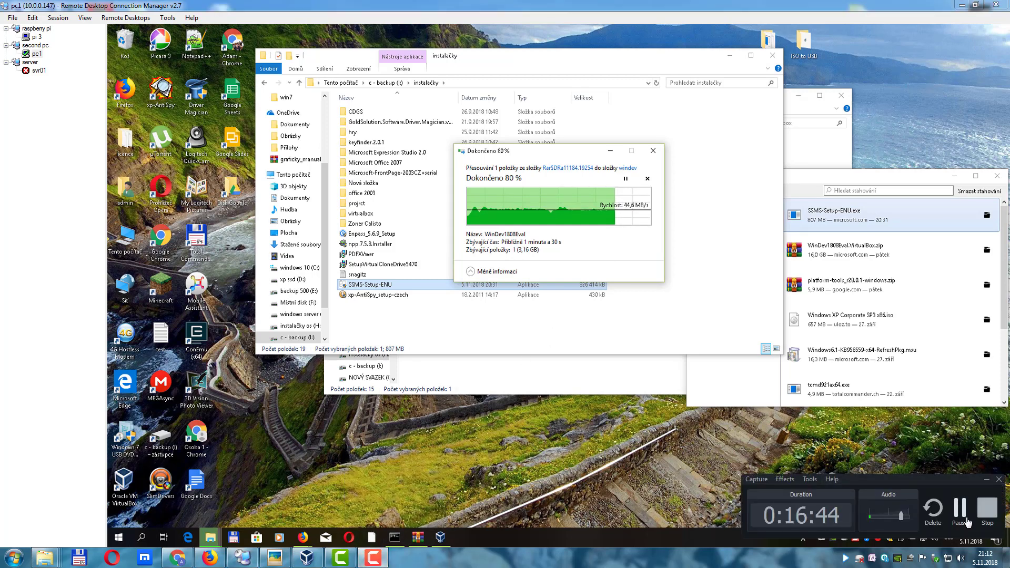